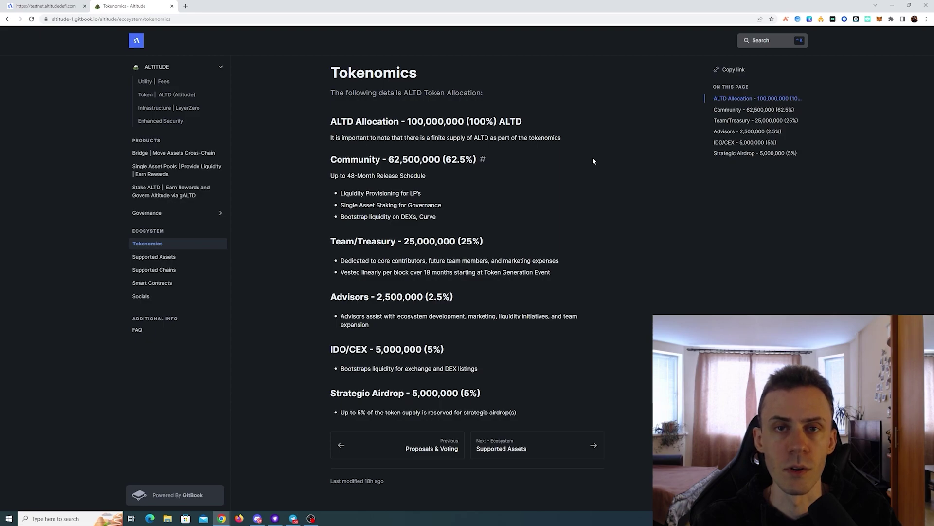
Leave the GitBook Tokenomics page for the Altitude testnet landing page tab
key(ctrl+1)
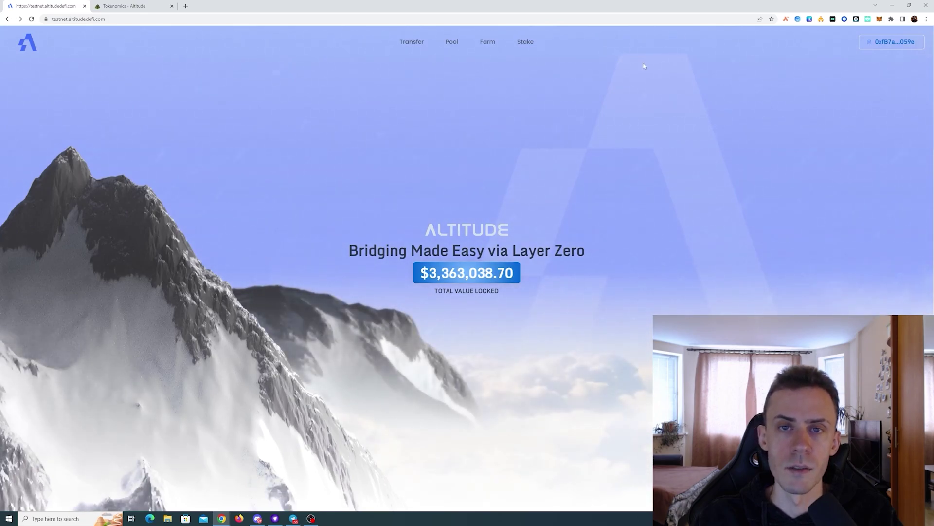
Scroll down the Altitude testnet landing page to review it
scroll(644, 208, down, 10)
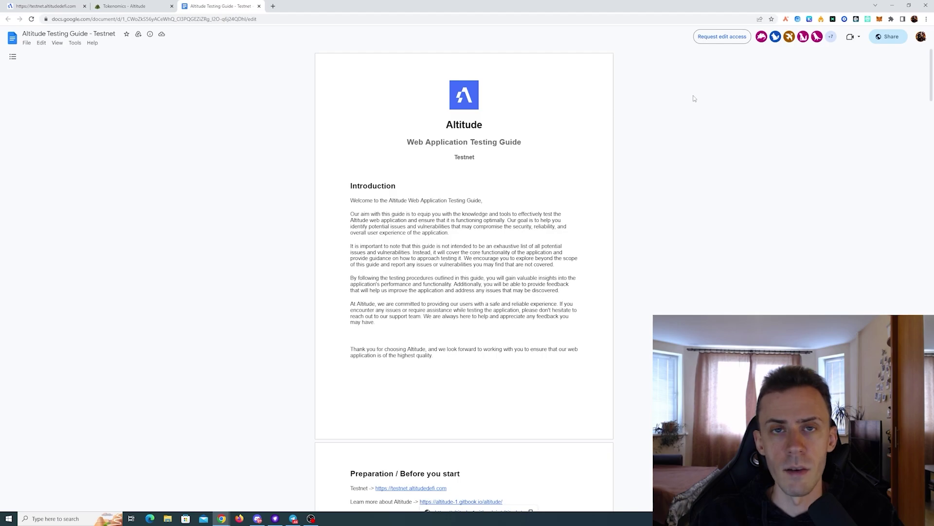
Scroll the testing guide to the 'Preparation / Before you start' faucet links
scroll(694, 100, down, 6)
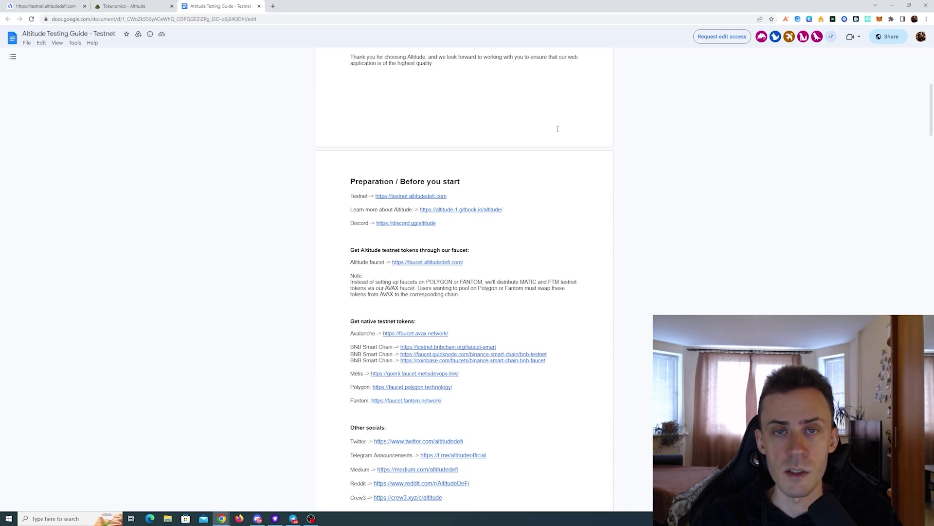
scroll(558, 129, down, 2)
scroll(510, 215, up, 1)
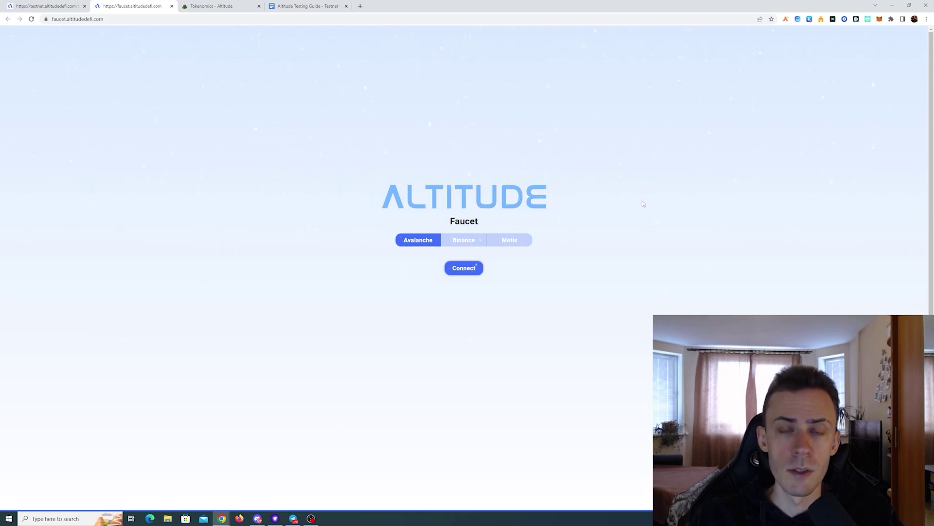
Disable the Coinbase Wallet browser extension so MetaMask can connect to the faucet
click(464, 267)
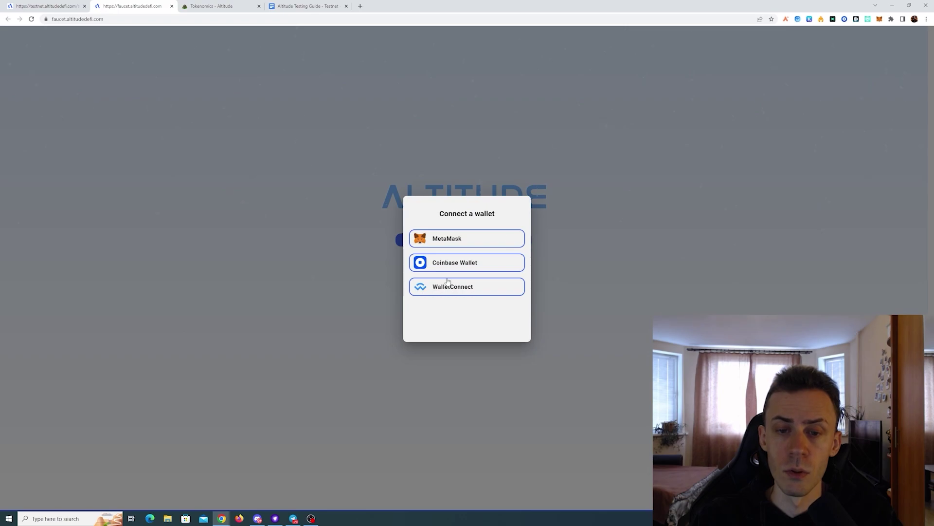
click(463, 239)
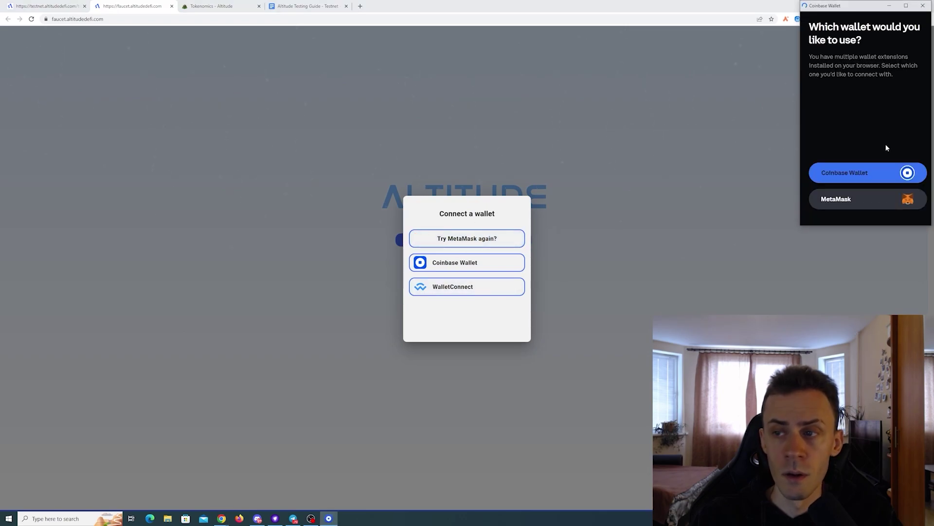
click(874, 199)
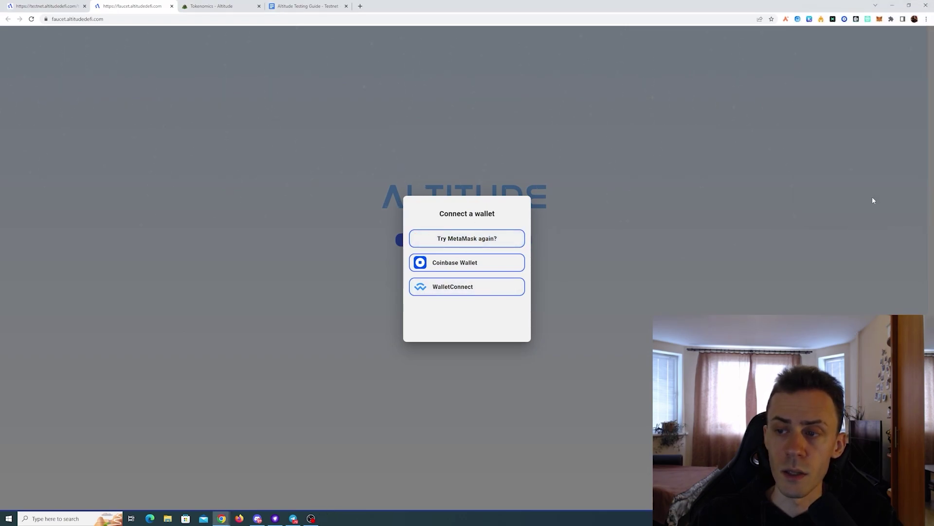
click(891, 19)
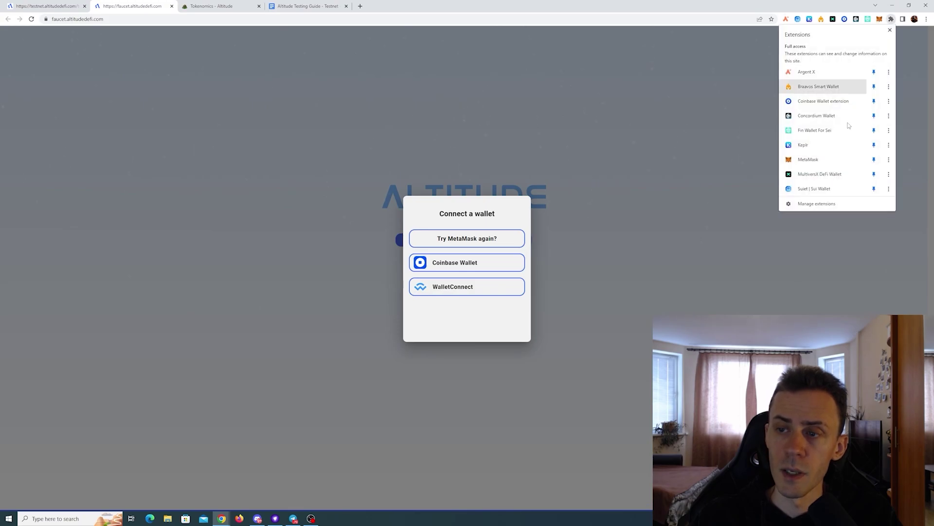
click(817, 204)
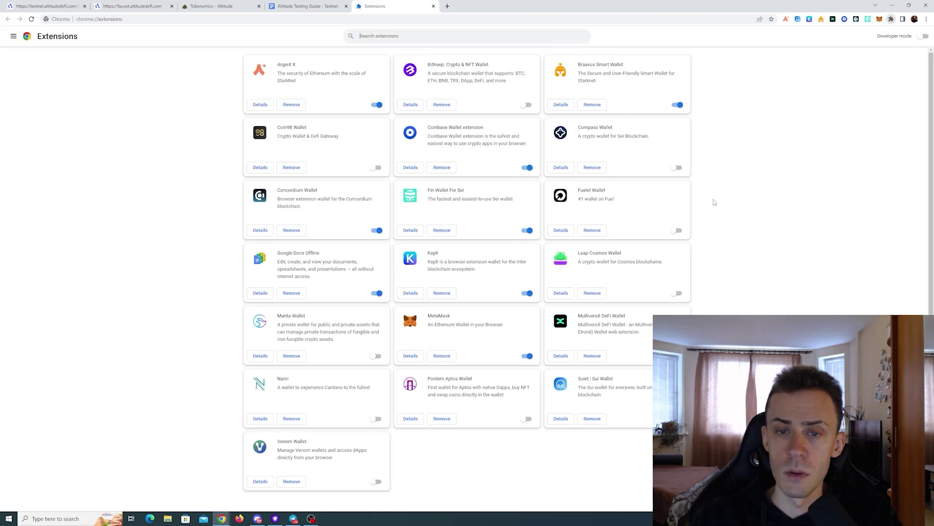
click(527, 168)
key(ctrl+w)
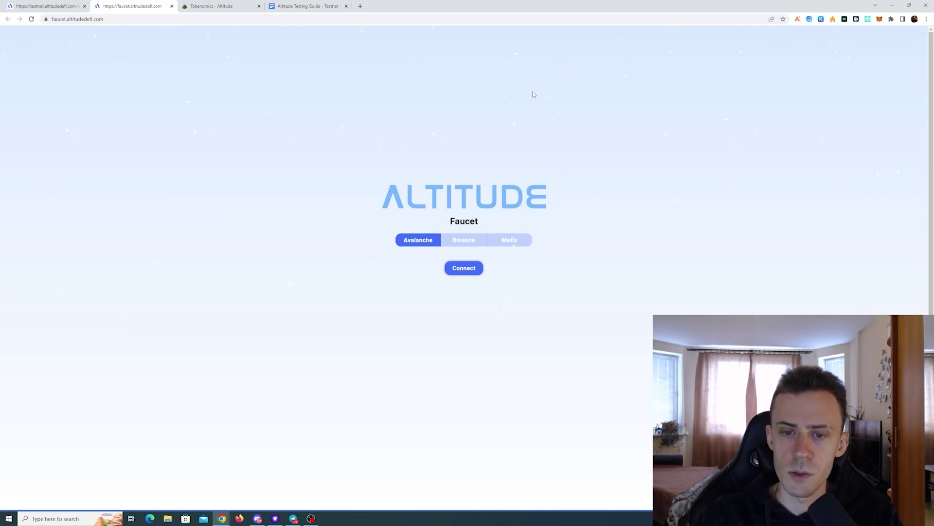
Connect the MetaMask account to the faucet and switch to the Avalanche Fuji network
click(465, 269)
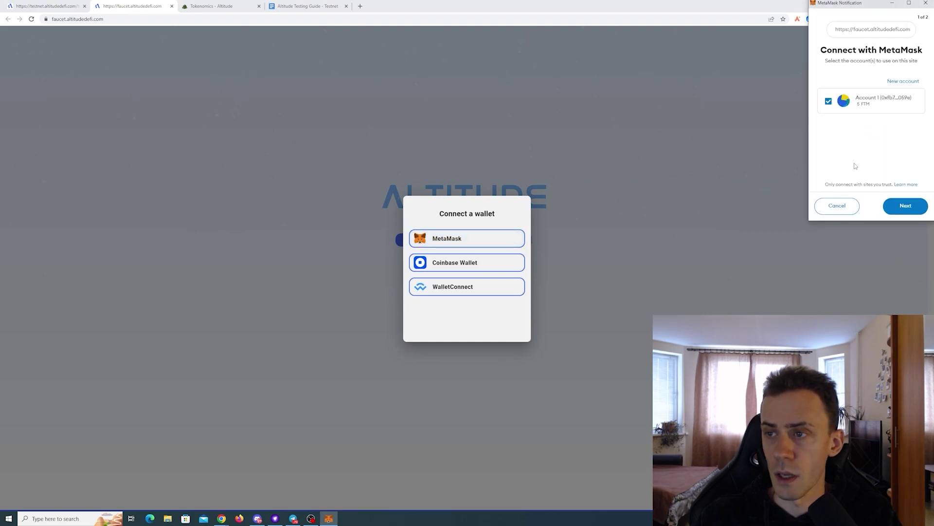
click(904, 206)
click(904, 206)
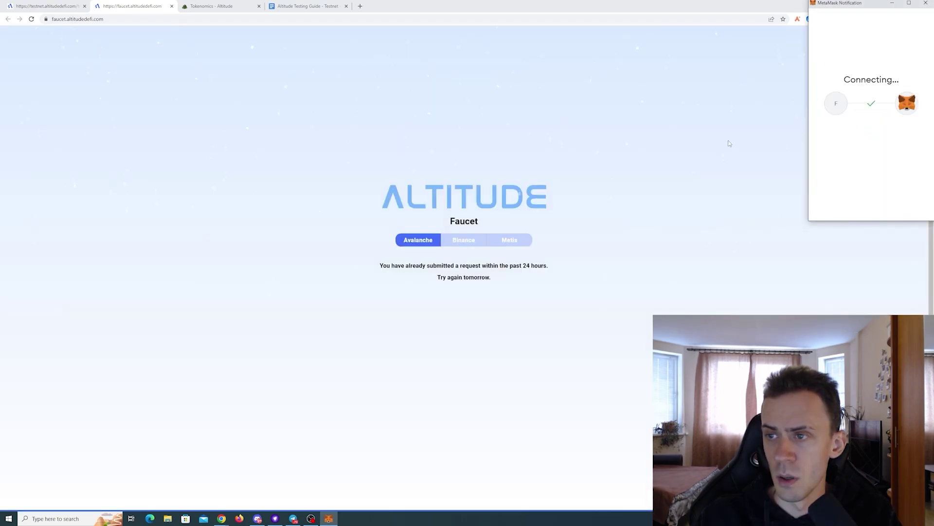
click(890, 202)
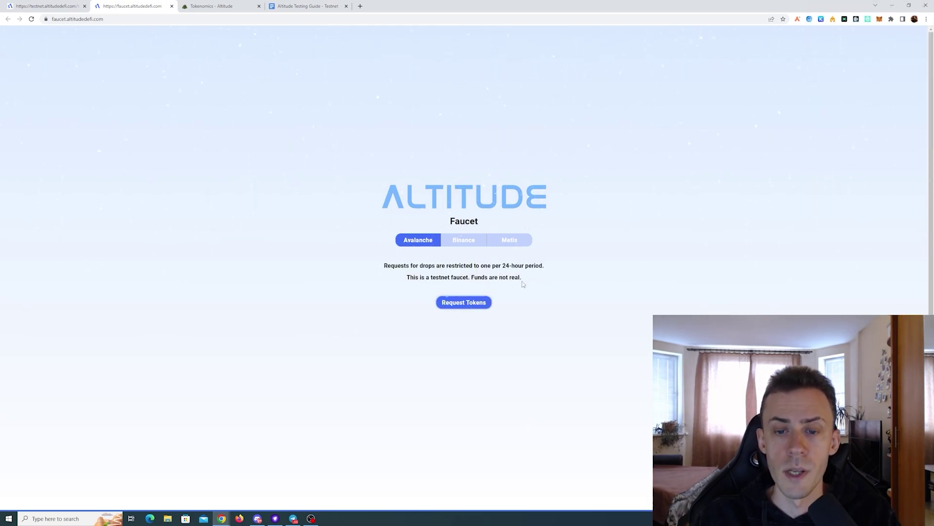
Request Avalanche testnet tokens and confirm the transaction in MetaMask
click(464, 302)
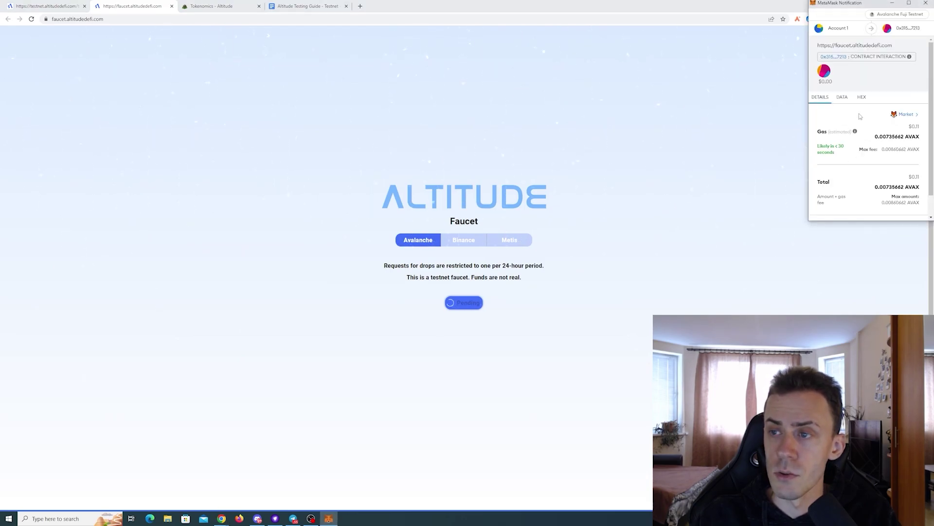
scroll(878, 114, down, 1)
click(905, 211)
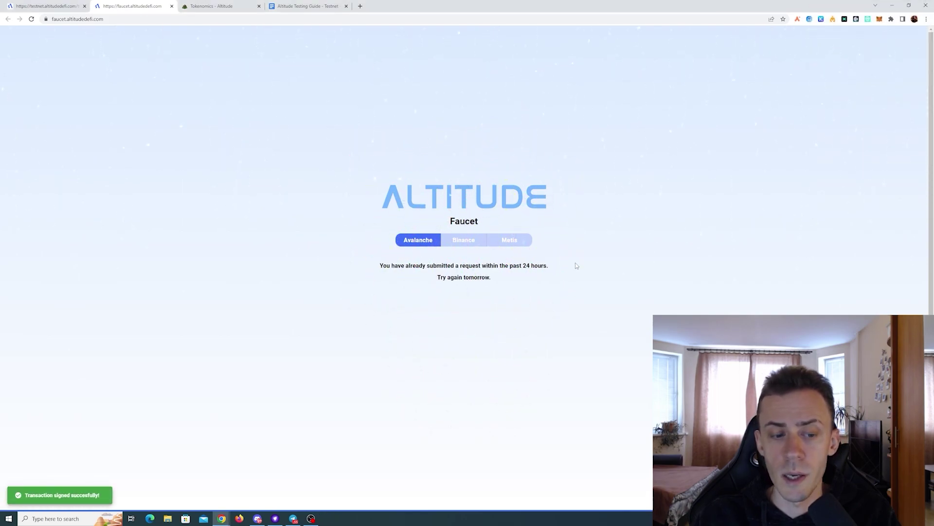
Switch to Binance Smart Chain Testnet and request Binance testnet tokens
click(468, 241)
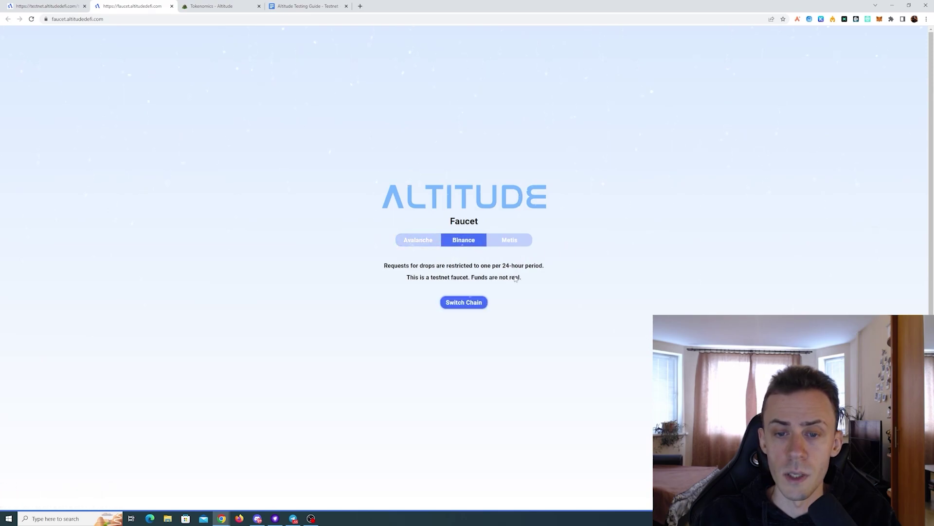
click(463, 303)
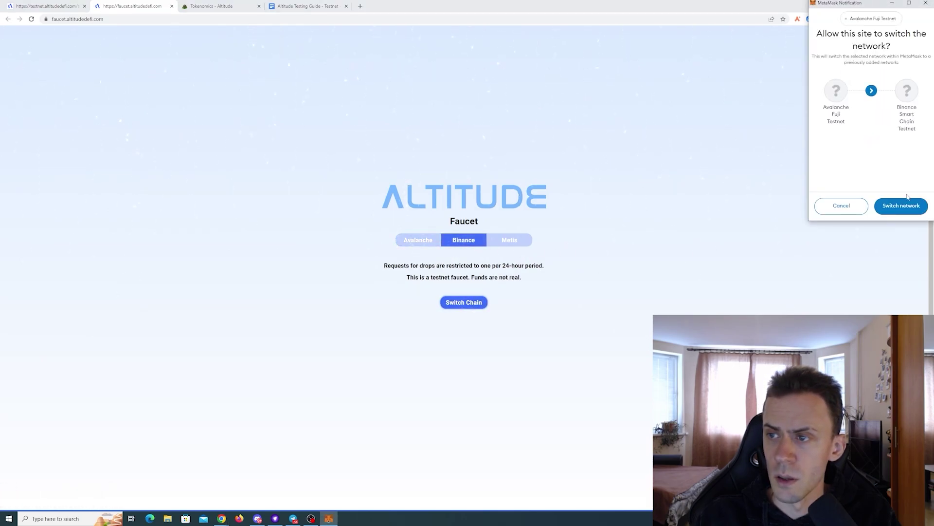
click(903, 206)
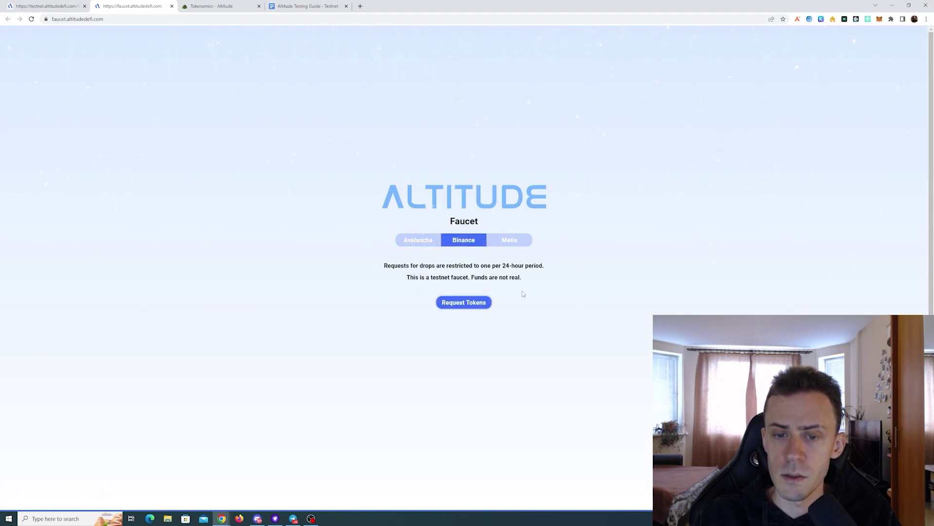
click(470, 303)
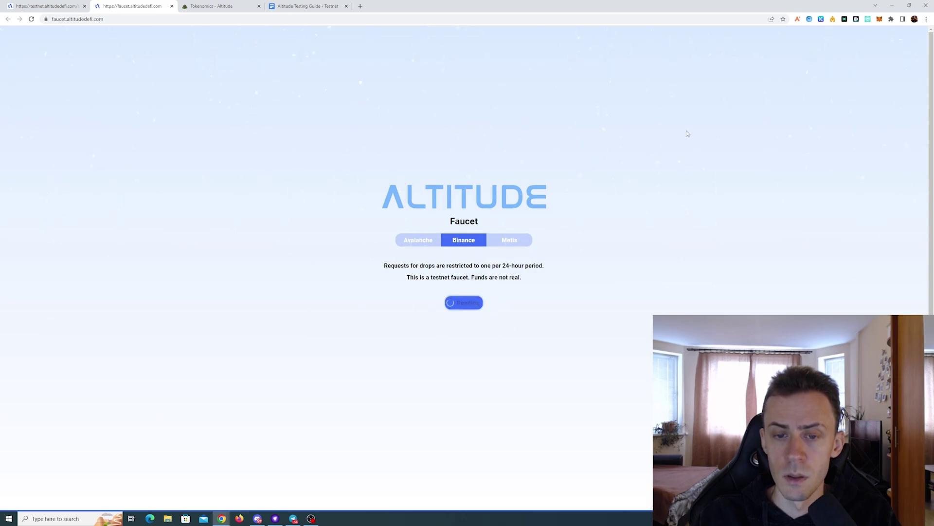
click(905, 205)
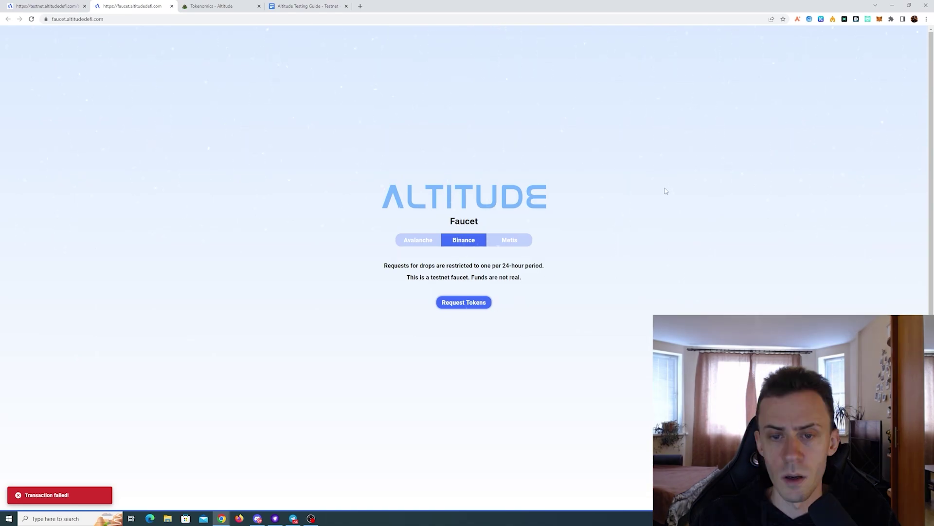
Switch to Metis Goerli Testnet, reconnect, and request and confirm Metis testnet tokens
click(510, 240)
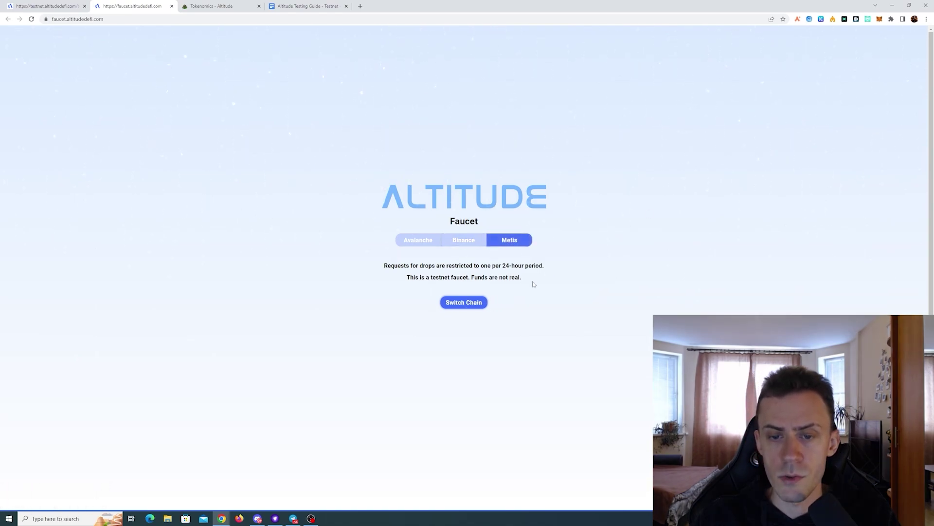
click(476, 302)
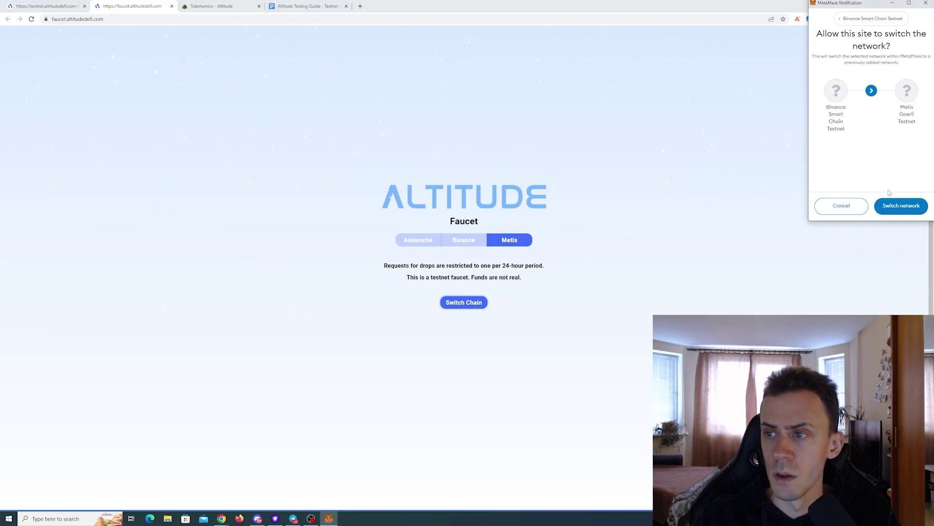
click(902, 205)
click(464, 268)
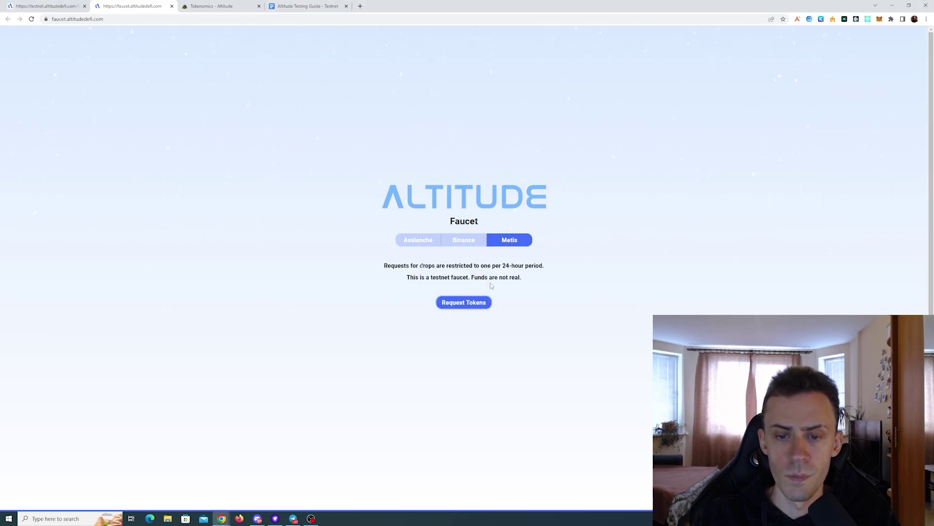
click(463, 302)
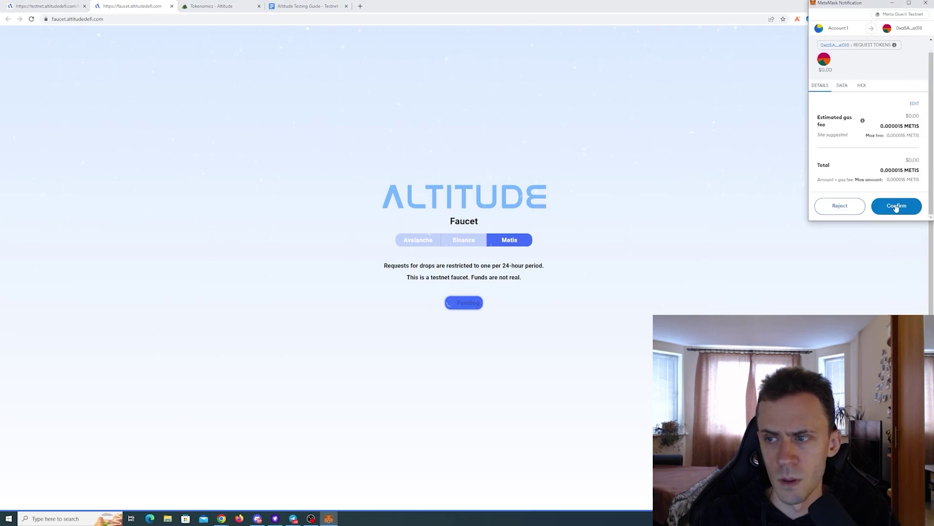
click(896, 206)
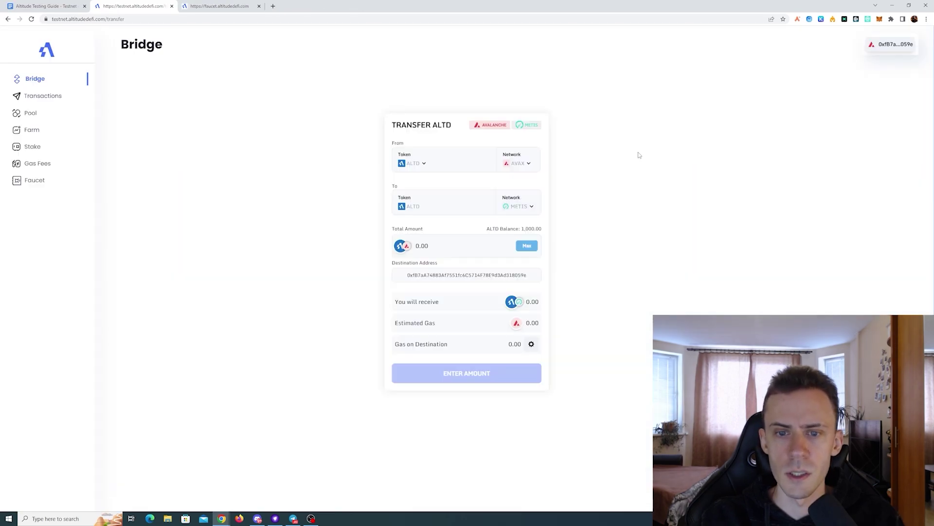
Check ABT and then USDC in the Bridge From Token list, then return to the guide
click(427, 163)
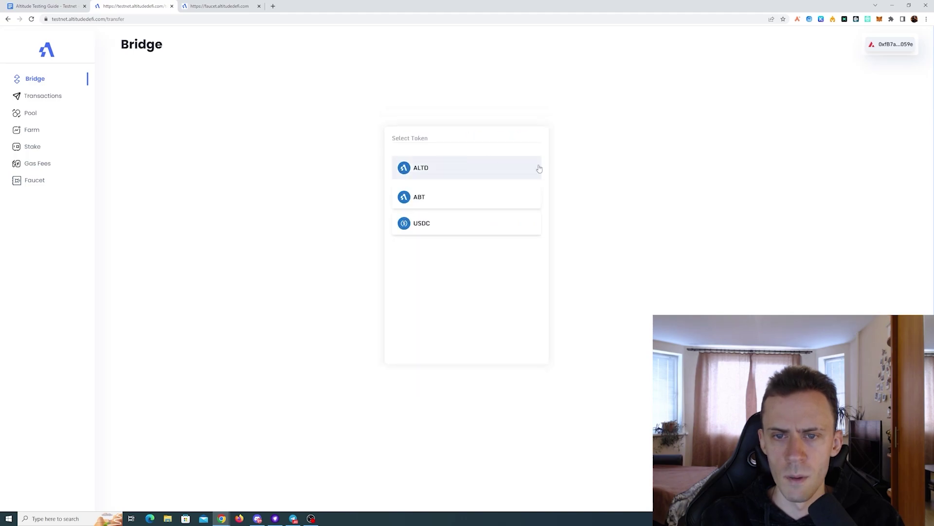
click(434, 198)
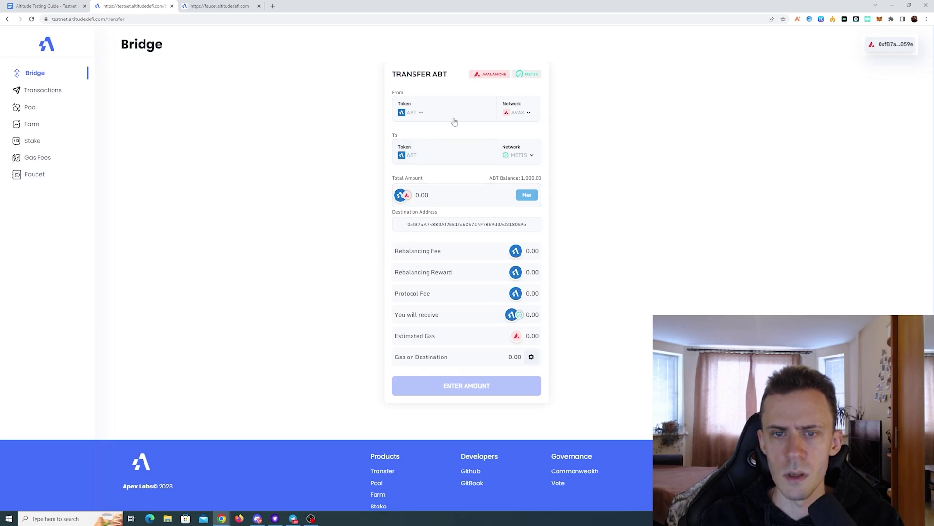
click(432, 115)
click(434, 221)
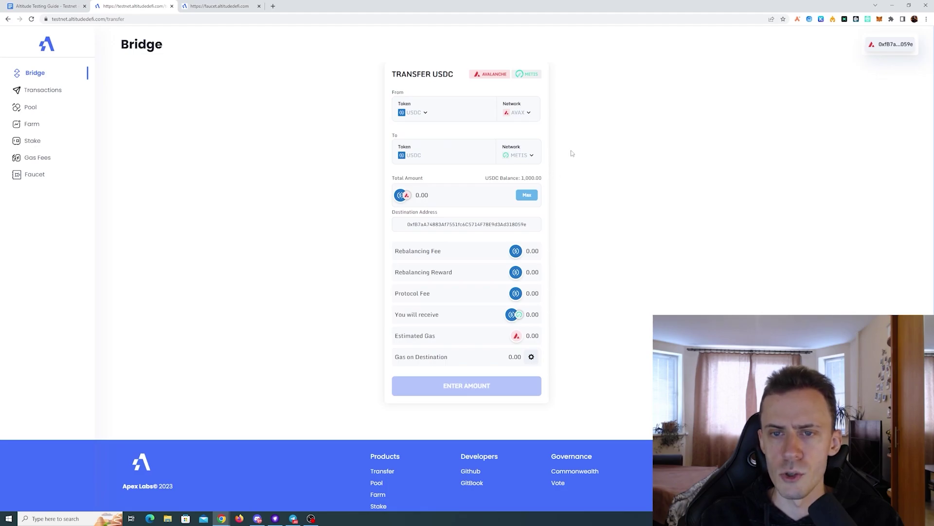
key(ctrl+shift+Tab)
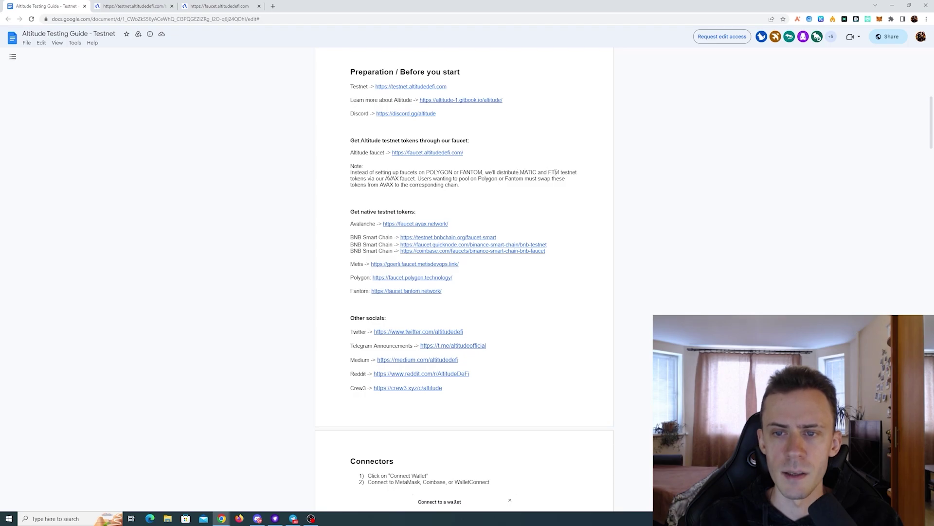
On the Bridge page, try ALTD, then set Fantom as destination and FTM as token
click(155, 6)
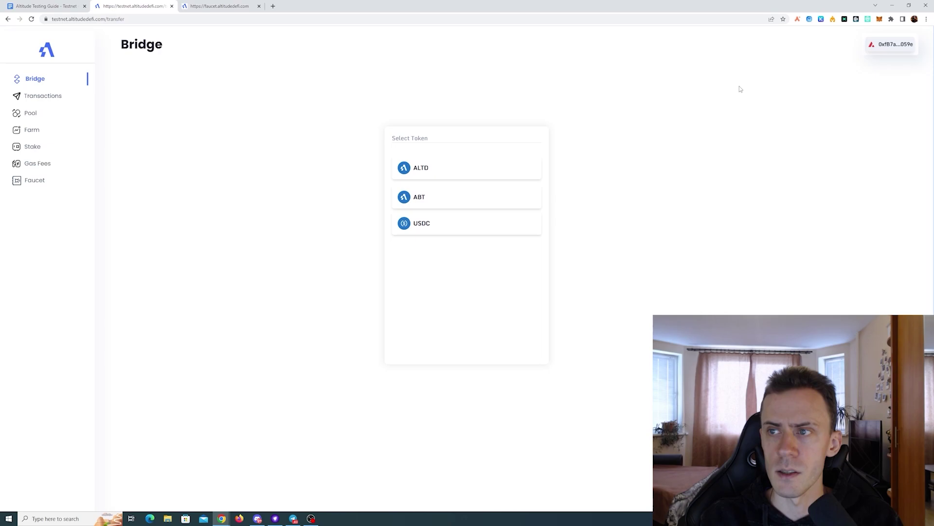
click(487, 168)
click(530, 209)
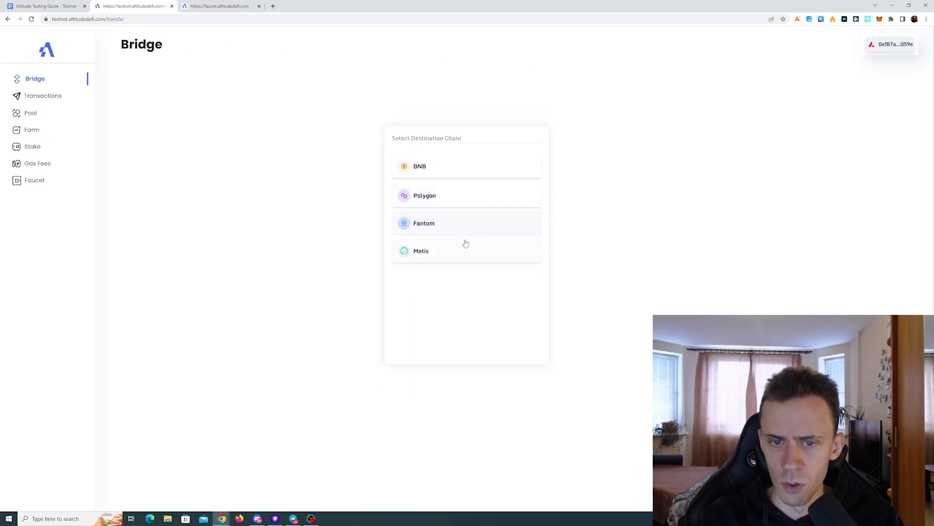
click(461, 225)
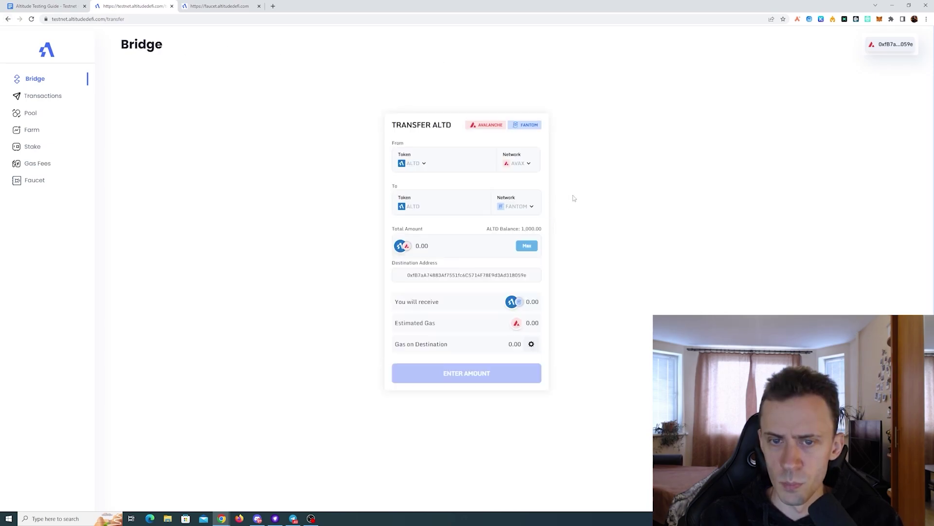
click(444, 166)
click(428, 197)
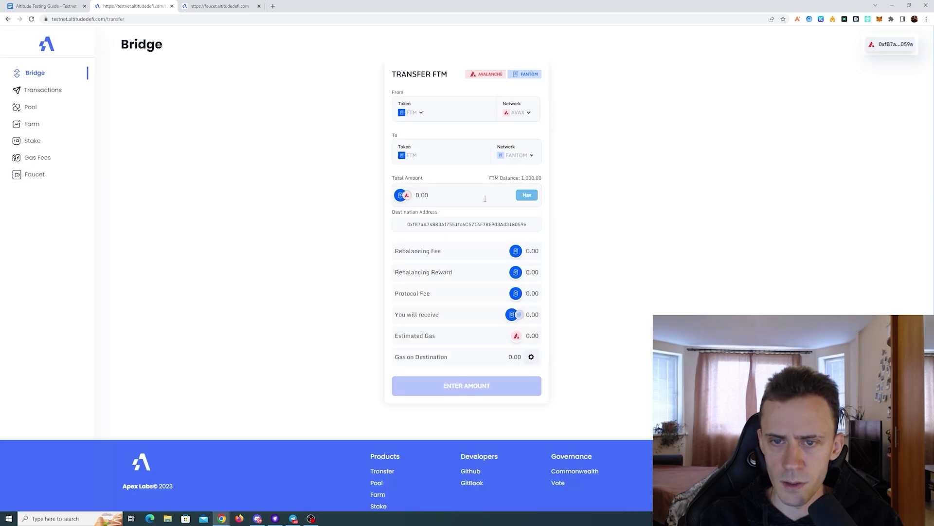
click(476, 148)
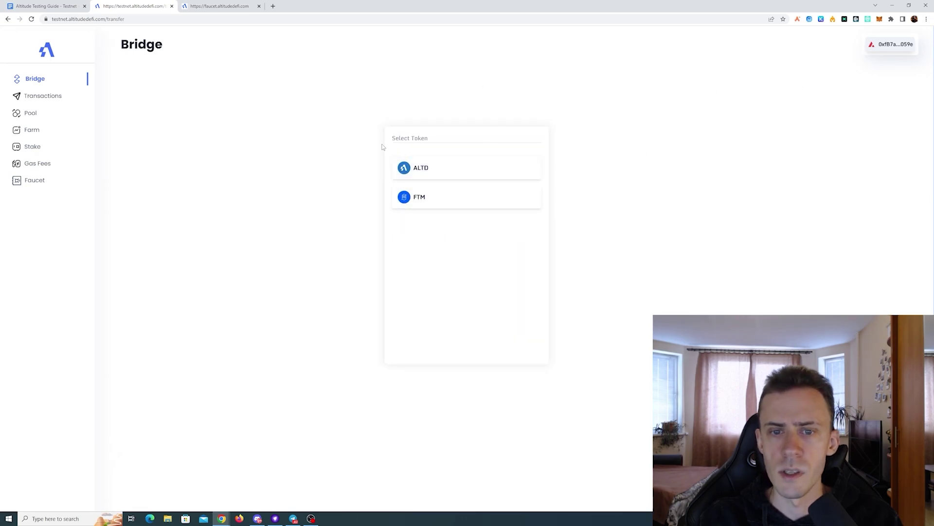
click(455, 204)
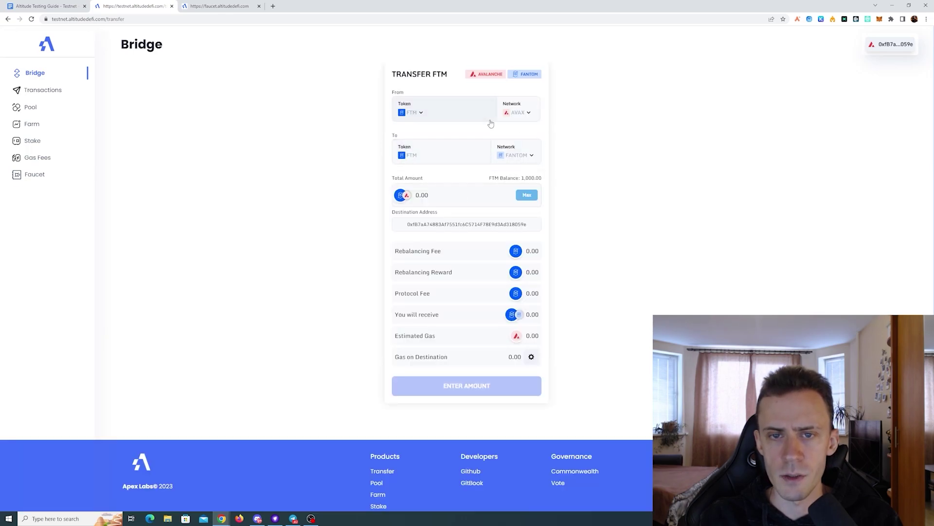
Change the destination network to Polygon and the token to MATIC
click(514, 154)
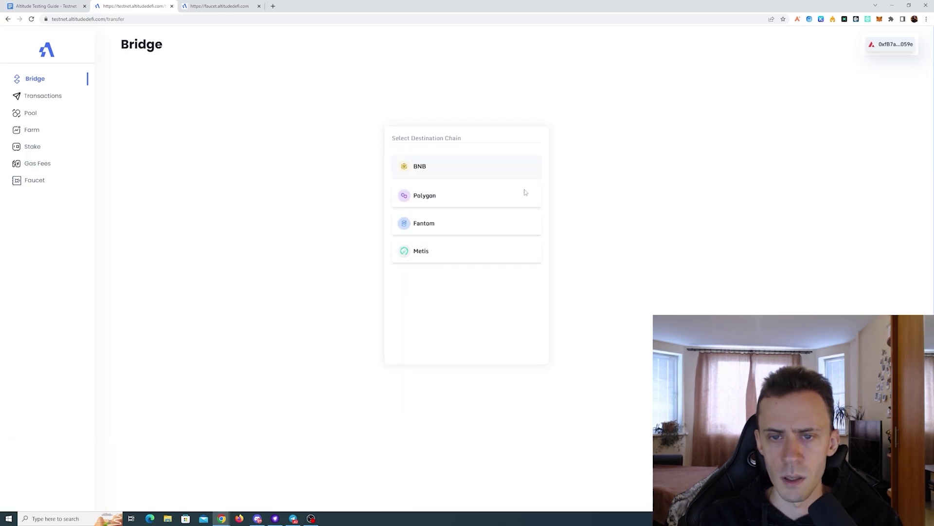
click(454, 196)
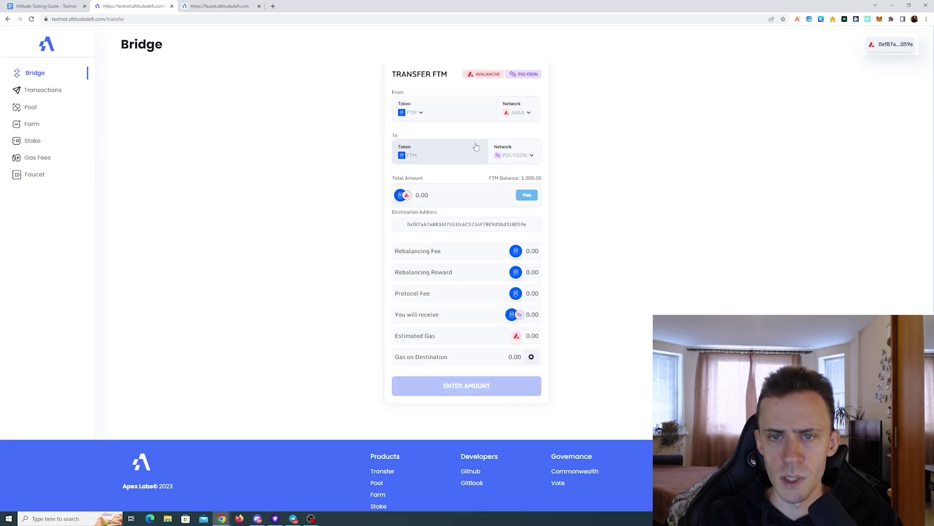
click(444, 116)
click(443, 195)
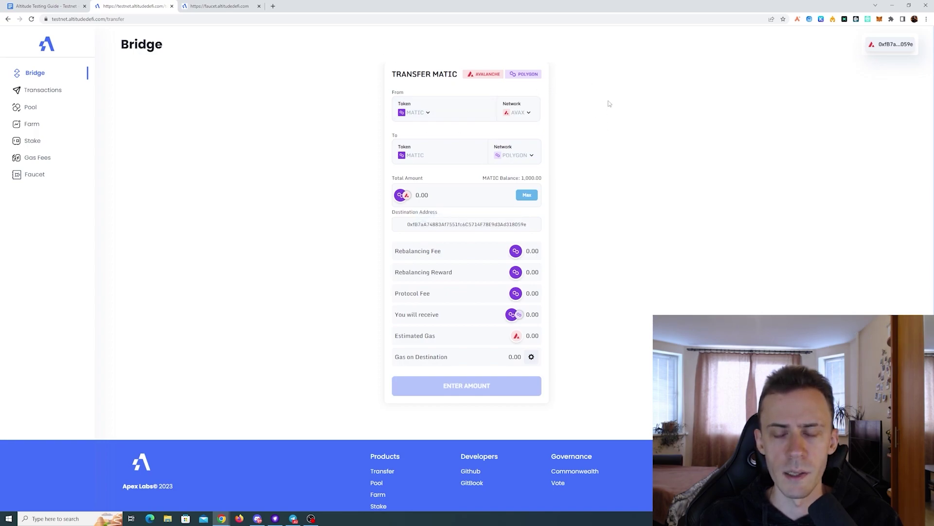
Enter the full 1000 MATIC amount and approve a 1000 MATIC spending cap
click(487, 194)
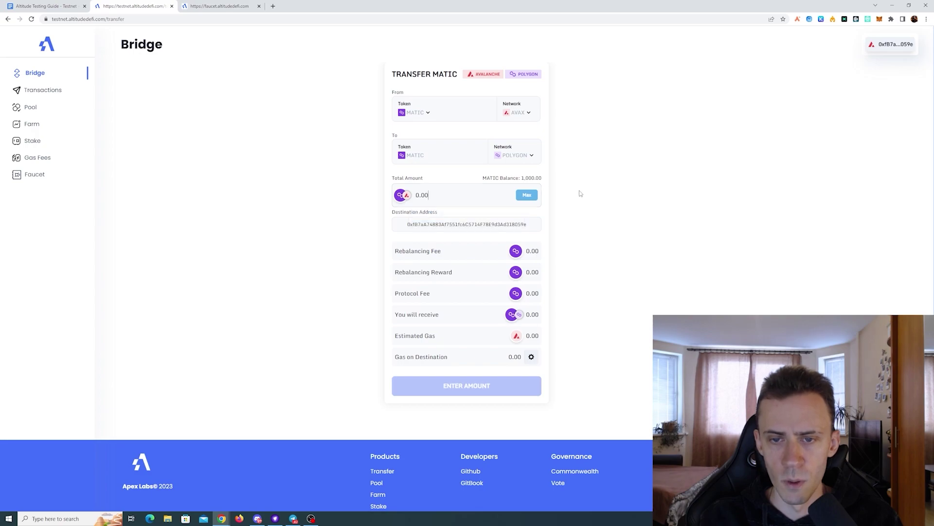
click(527, 195)
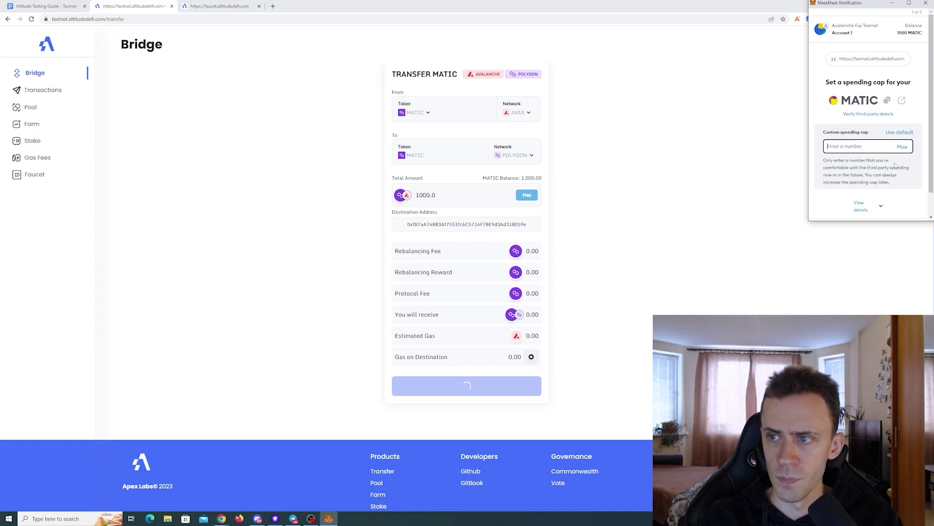
click(902, 146)
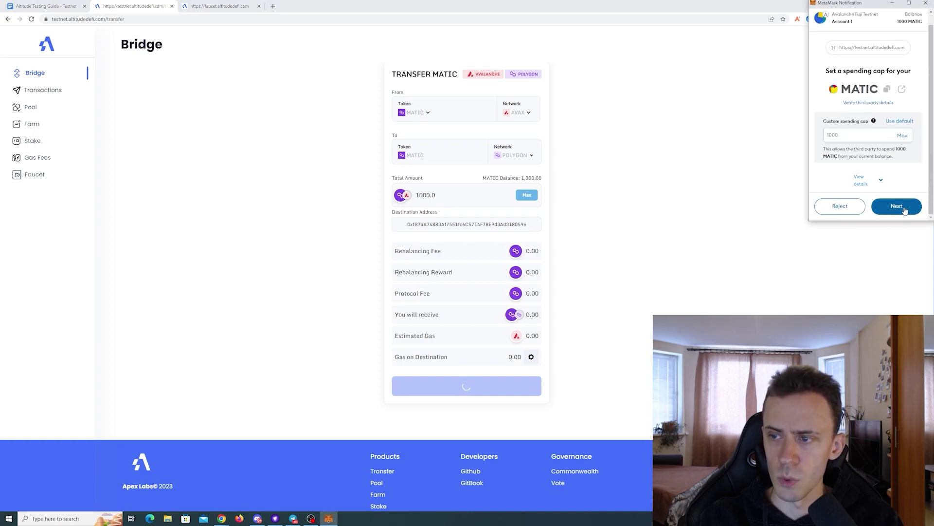
click(906, 209)
scroll(905, 211, down, 2)
click(892, 121)
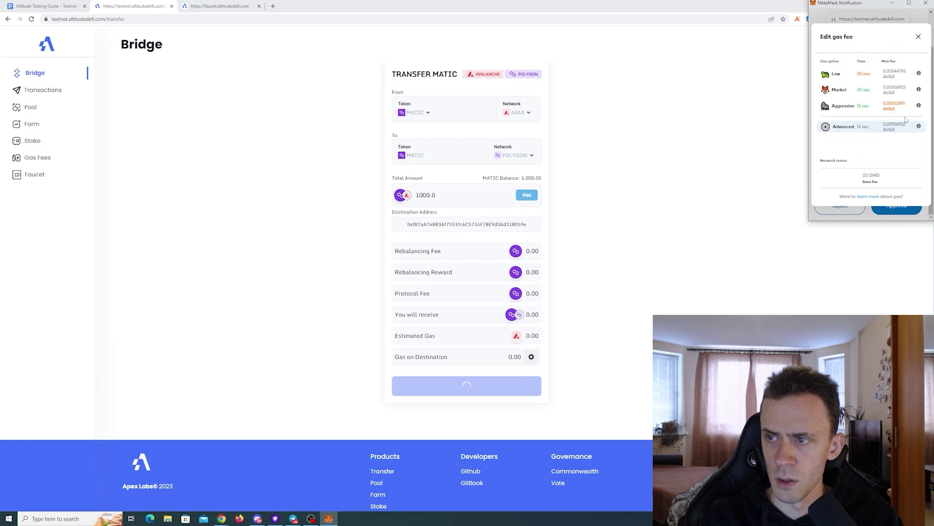
click(866, 94)
click(896, 205)
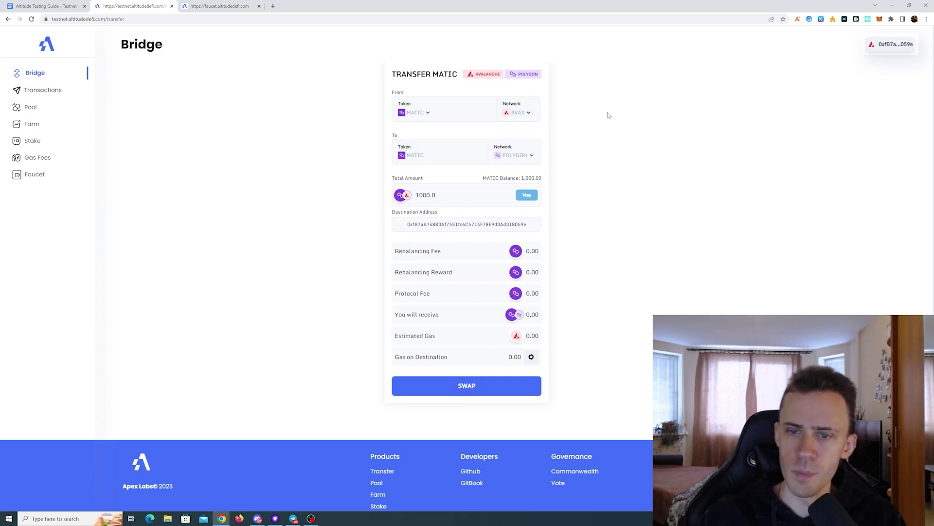
Start the MATIC swap to Polygon and confirm it in MetaMask
click(436, 386)
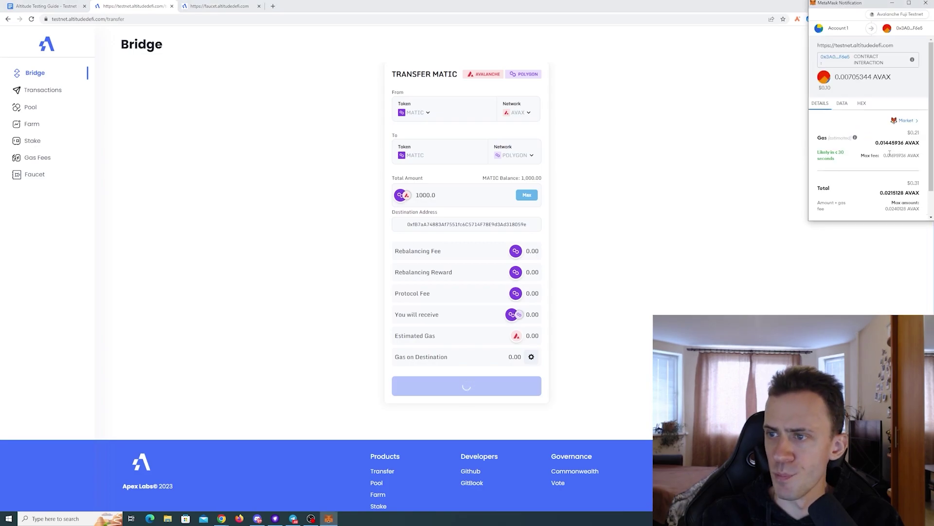
scroll(890, 154, down, 1)
click(899, 210)
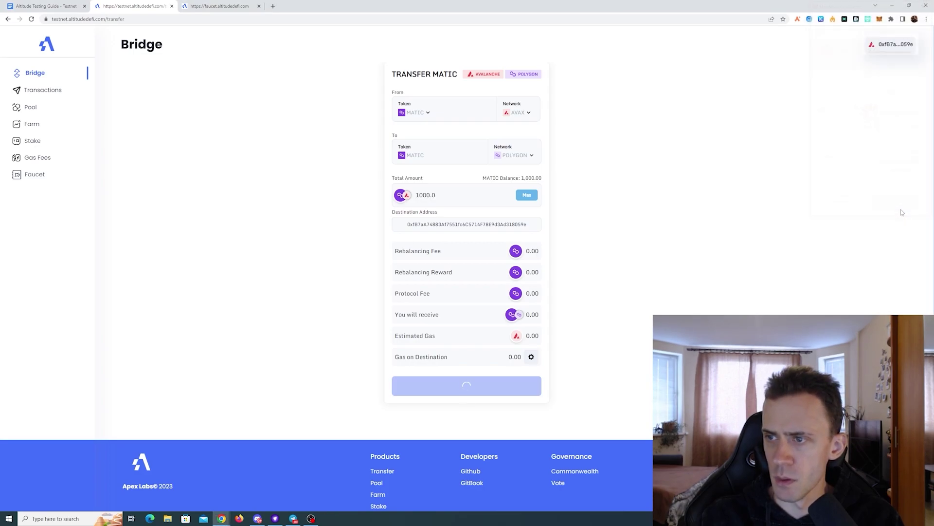
key(ctrl+shift+Tab)
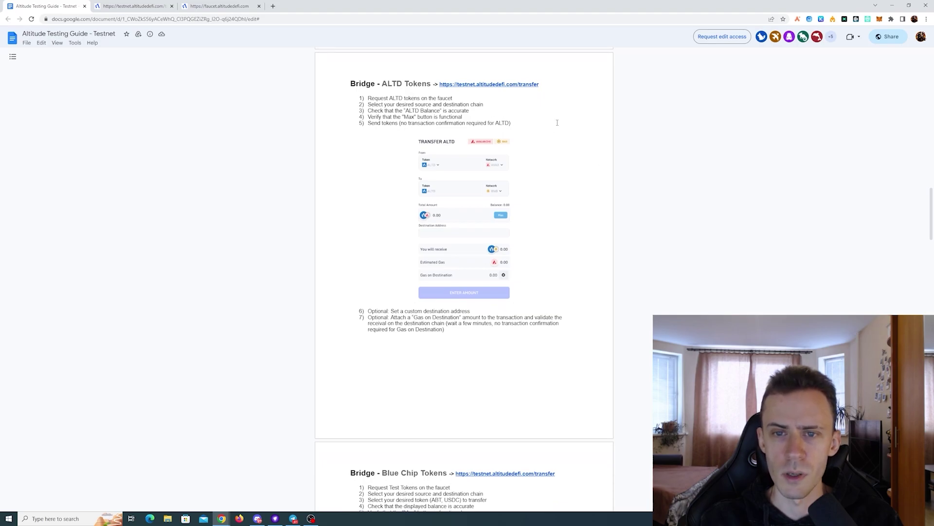
scroll(557, 123, down, 3)
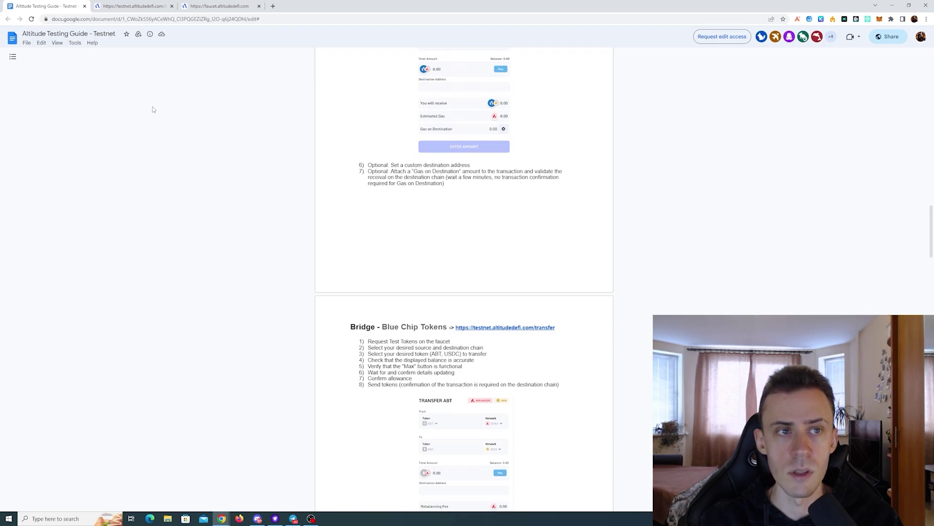
key(ctrl+Tab)
click(49, 95)
click(39, 78)
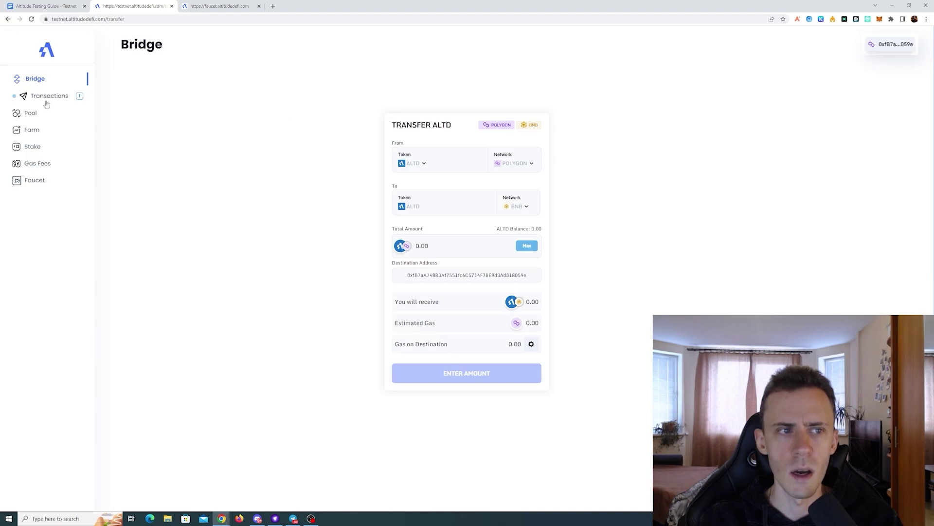
Approve the pending 1,000 MATIC Avalanche-to-Polygon transfer, confirming in MetaMask with market gas
click(49, 96)
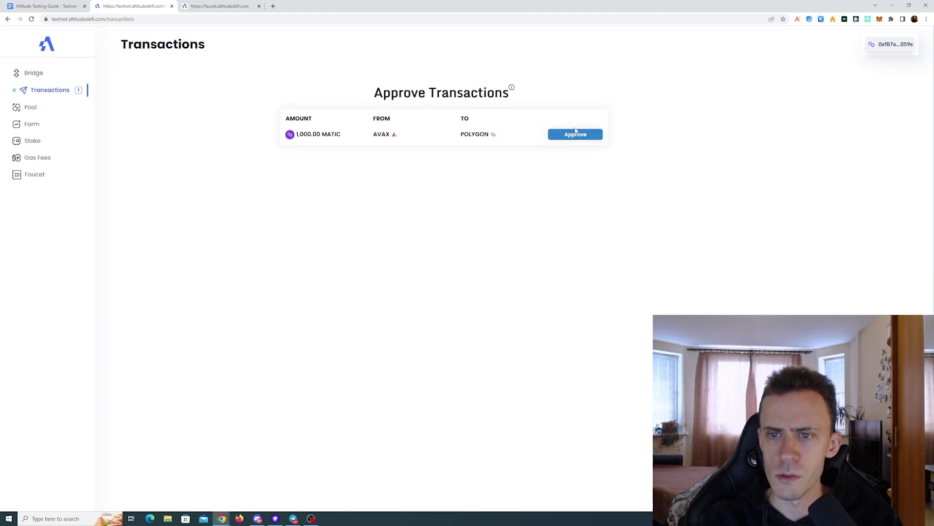
click(579, 132)
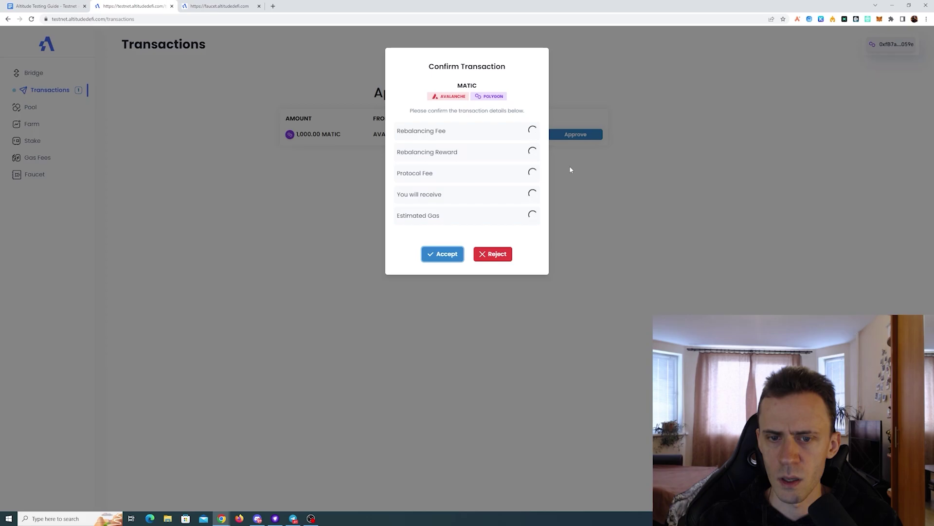
click(446, 257)
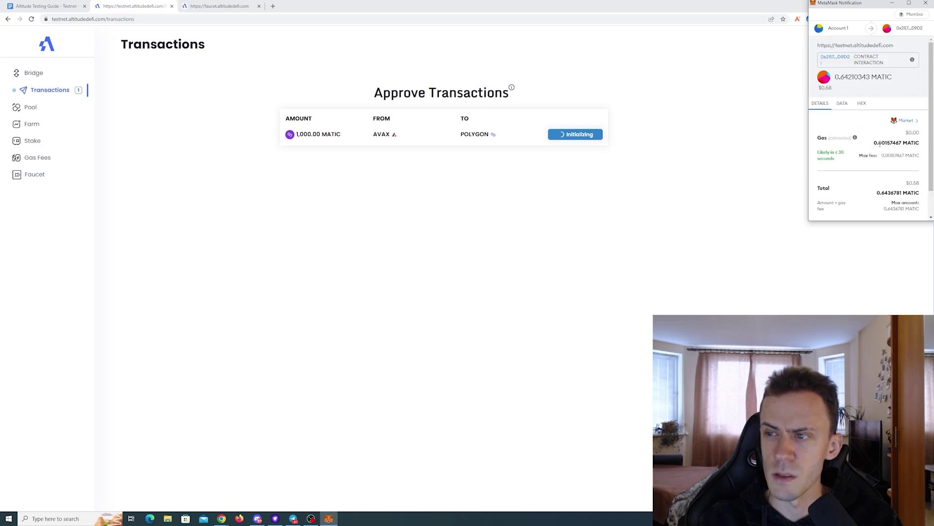
click(905, 121)
click(855, 95)
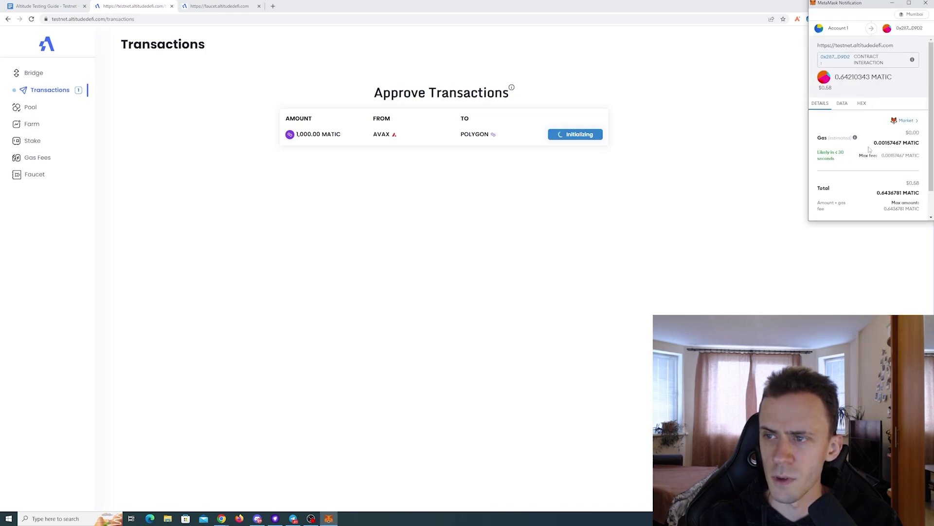
scroll(869, 149, down, 3)
click(900, 213)
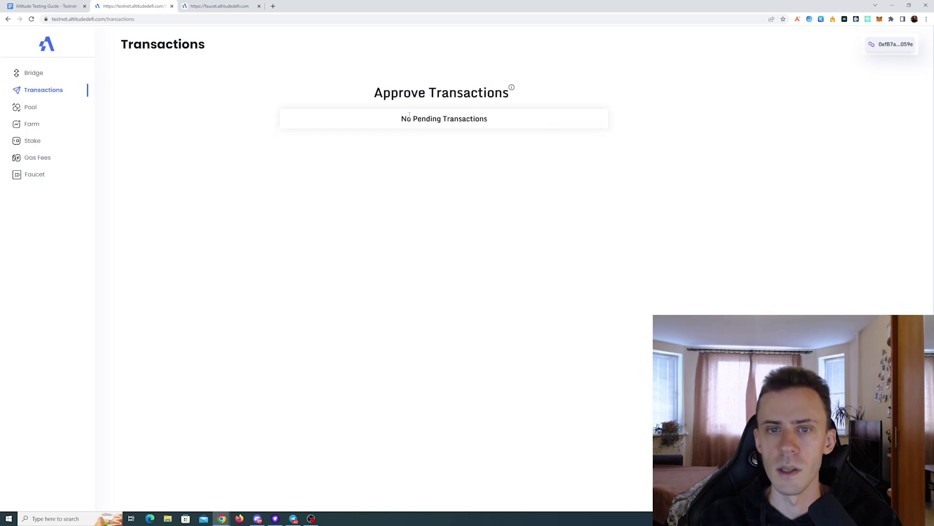
Set up a bridge transfer of the full FTM balance from Avalanche to Fantom
click(65, 76)
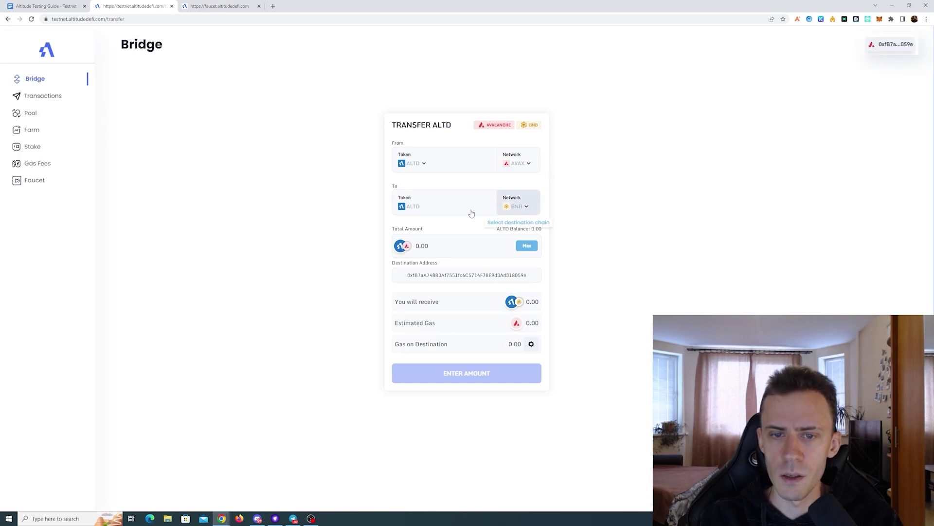
click(520, 207)
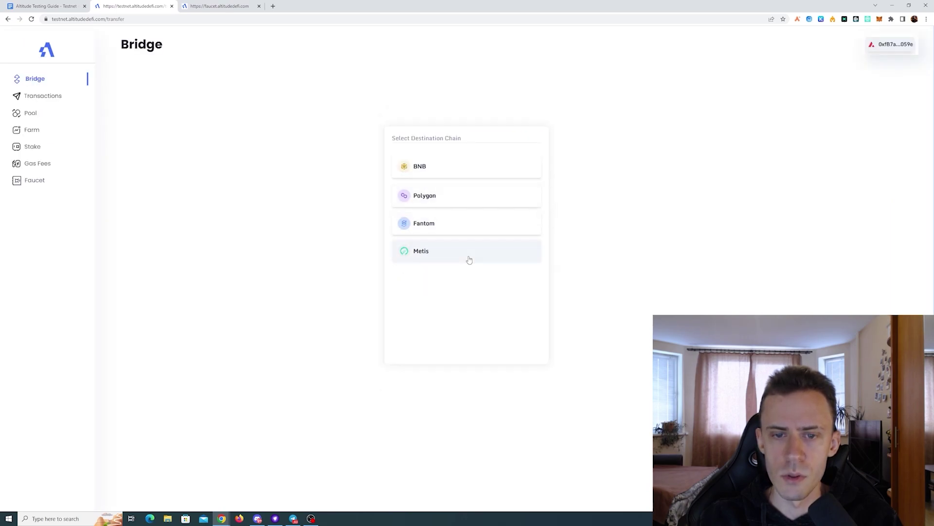
click(461, 225)
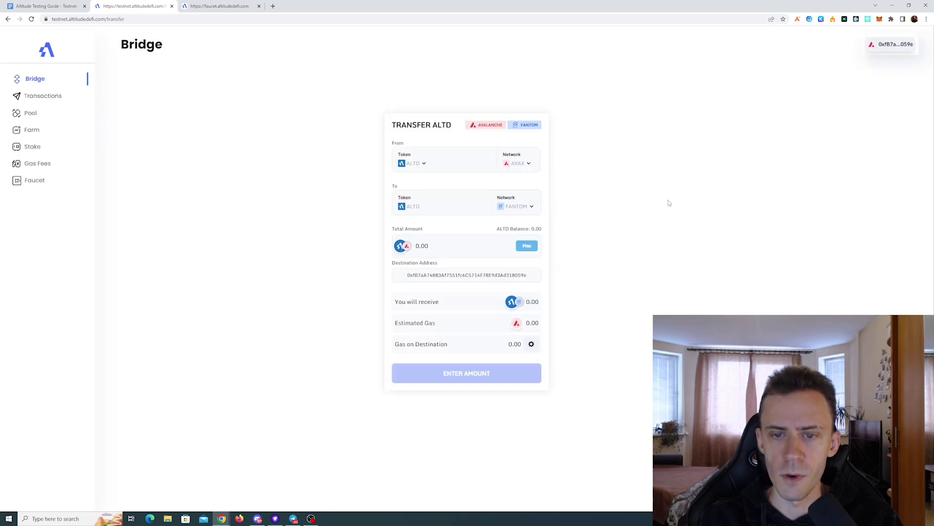
click(434, 165)
click(453, 196)
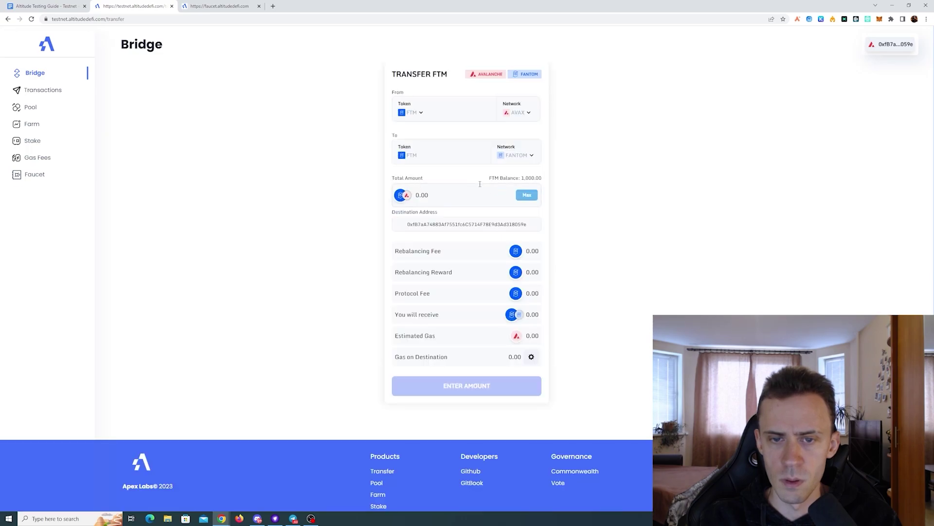
click(527, 195)
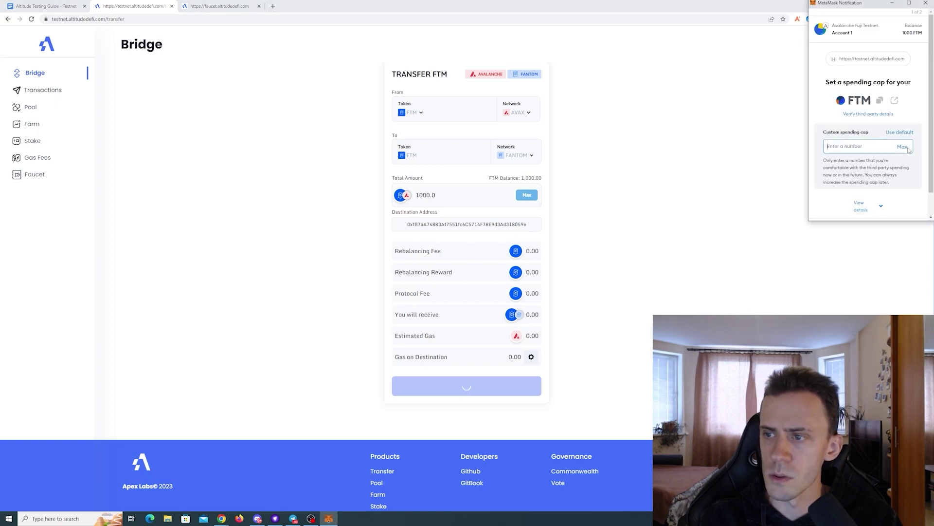
Approve a 1000 FTM spending cap and confirm the bridge transaction in MetaMask
click(902, 146)
click(897, 209)
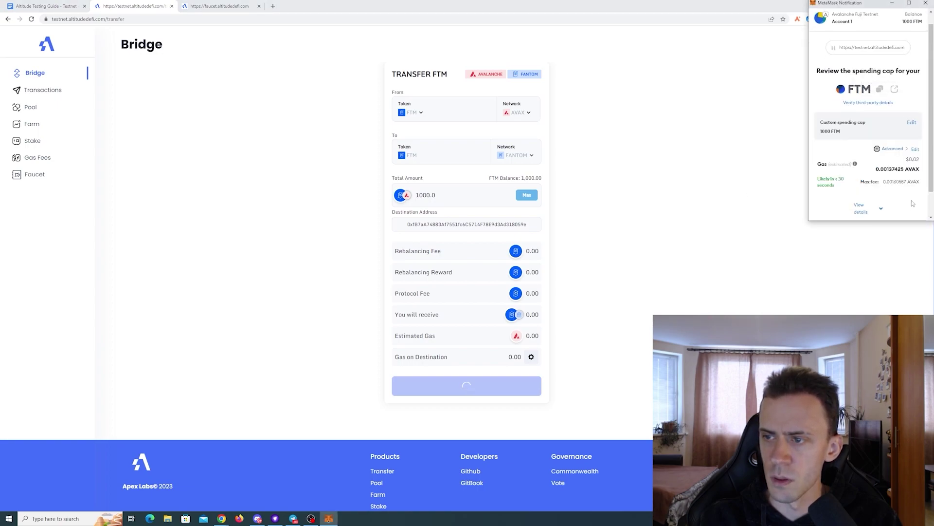
scroll(892, 121, down, 2)
click(892, 121)
click(892, 121)
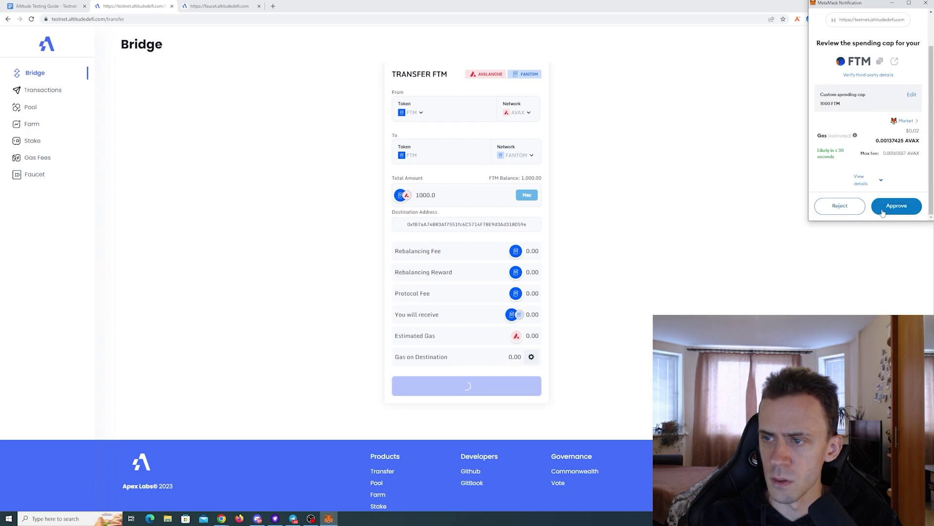
click(896, 205)
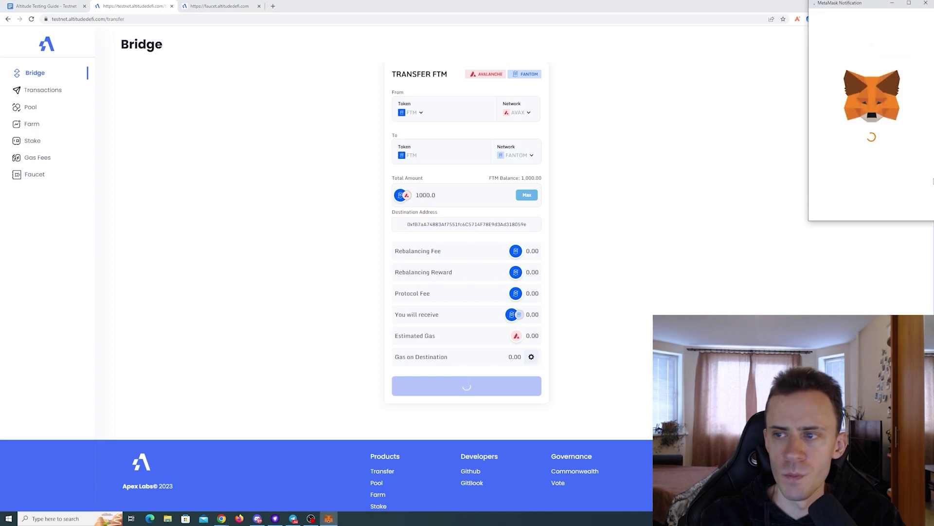
scroll(914, 132, down, 2)
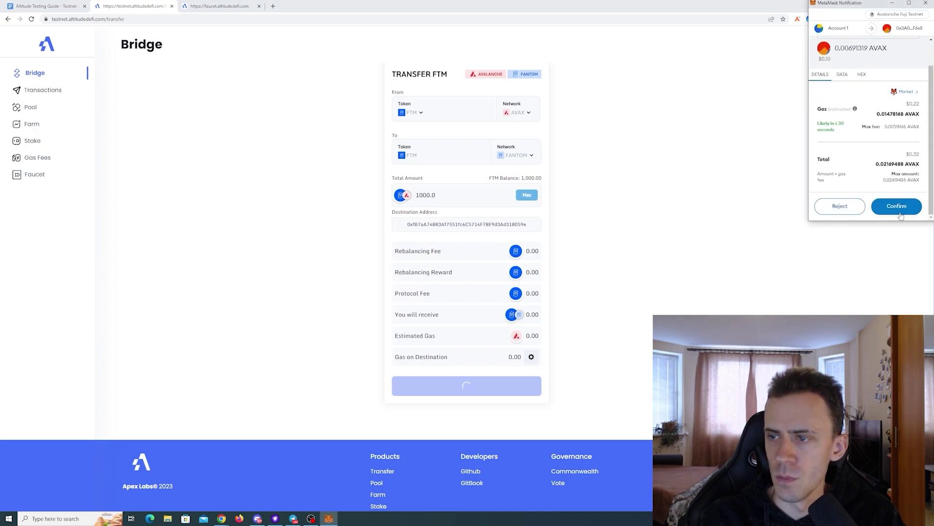
click(897, 209)
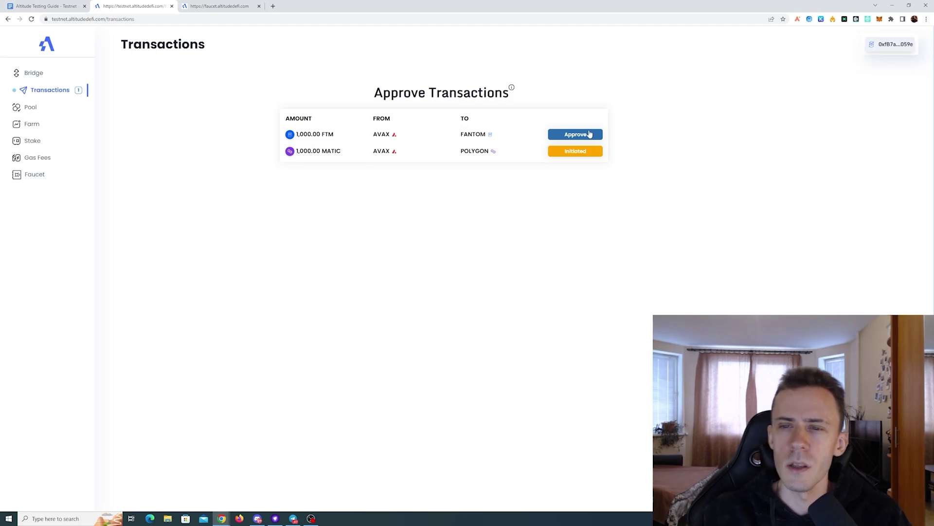
Approve and accept the 1,000 FTM AVAX-to-Fantom transfer, confirming it in MetaMask at market gas
click(590, 134)
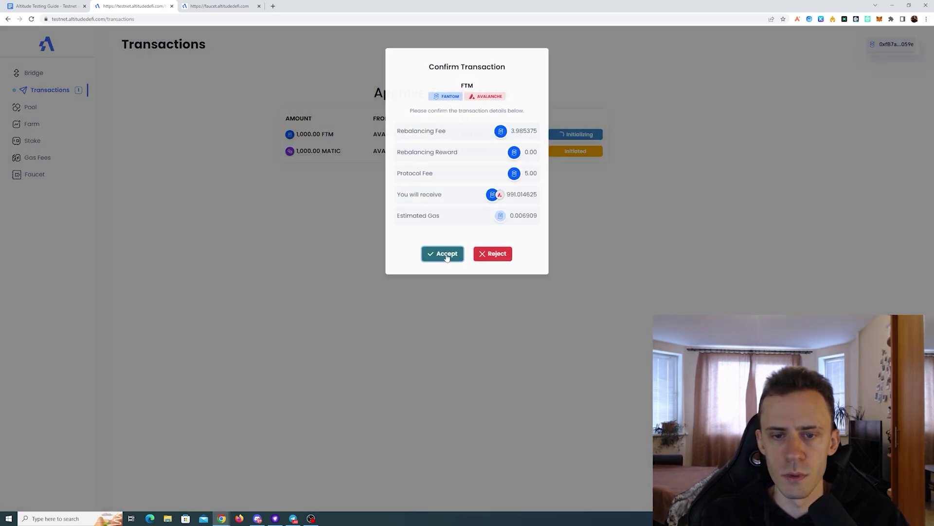
click(444, 256)
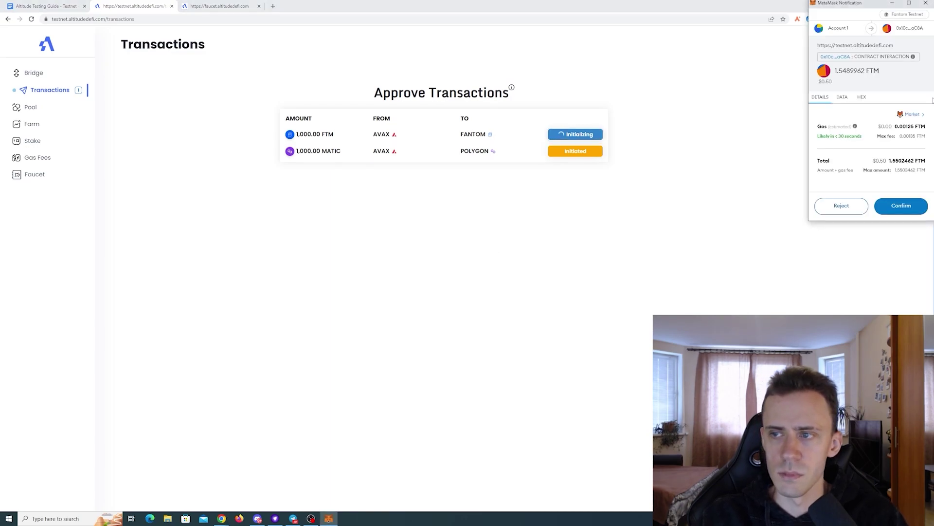
click(911, 114)
click(841, 88)
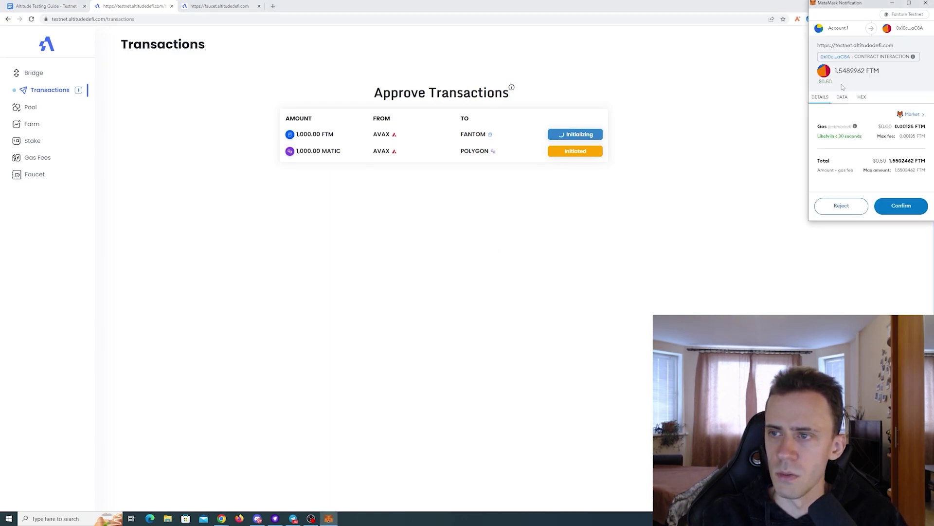
click(905, 205)
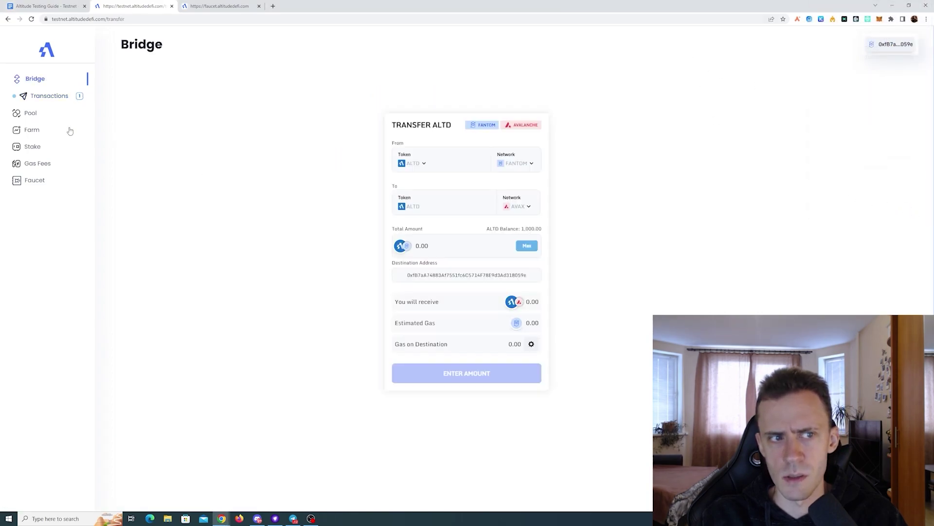
Check pending transactions, then send 500 ALTD from Metis to BNB and confirm in the wallet
click(48, 96)
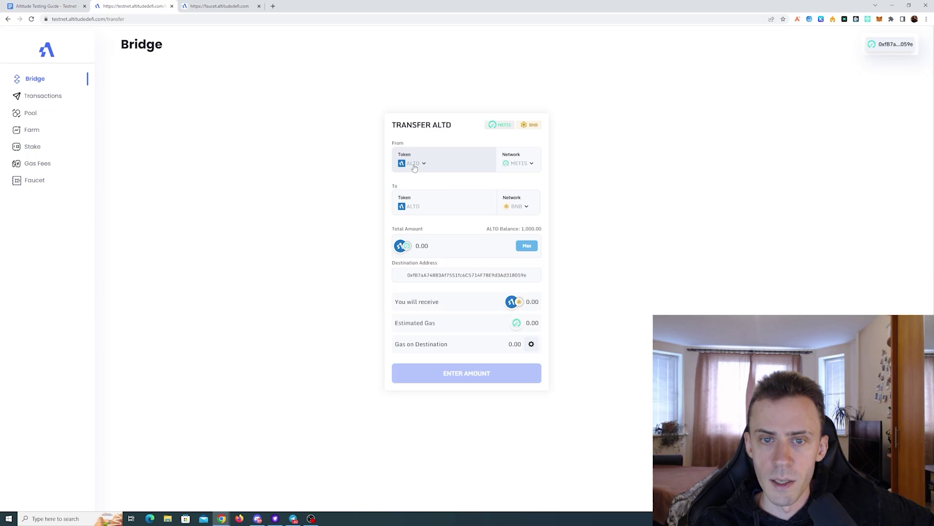
drag(506, 249, 360, 247)
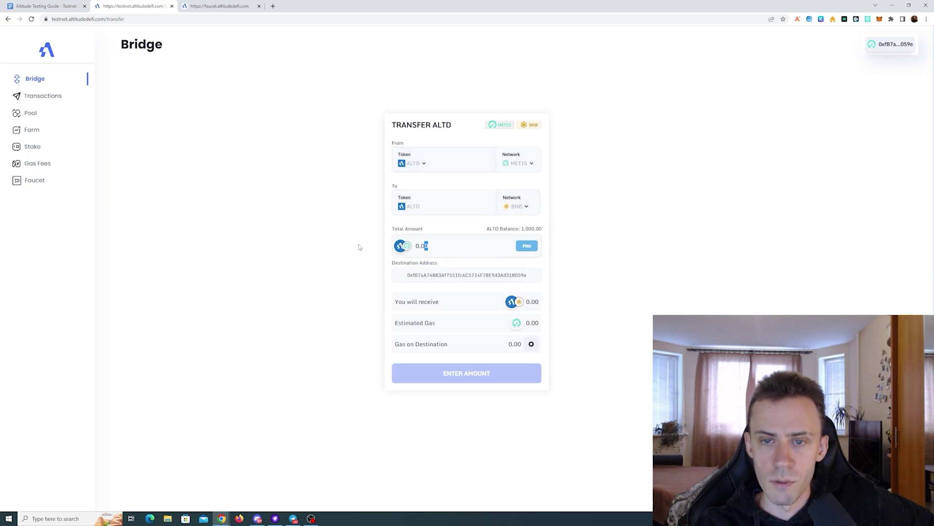
text(500)
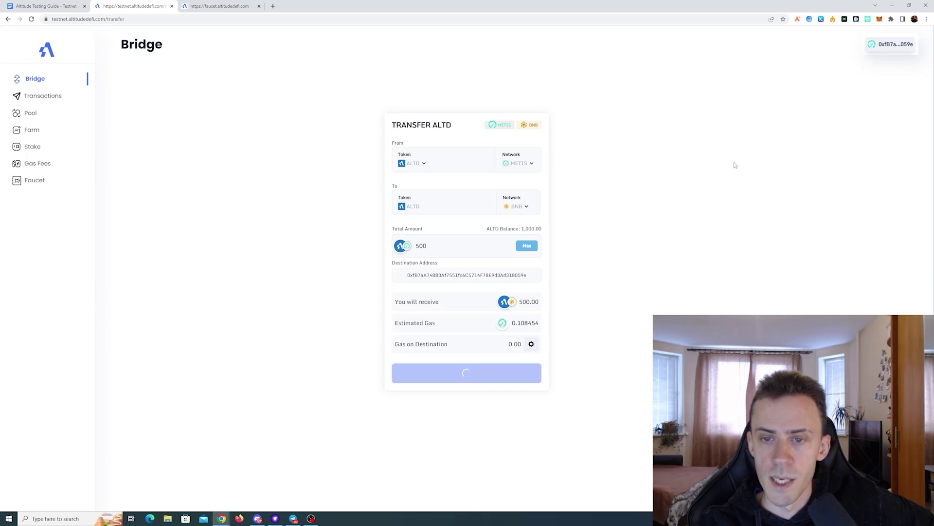
scroll(887, 176, down, 1)
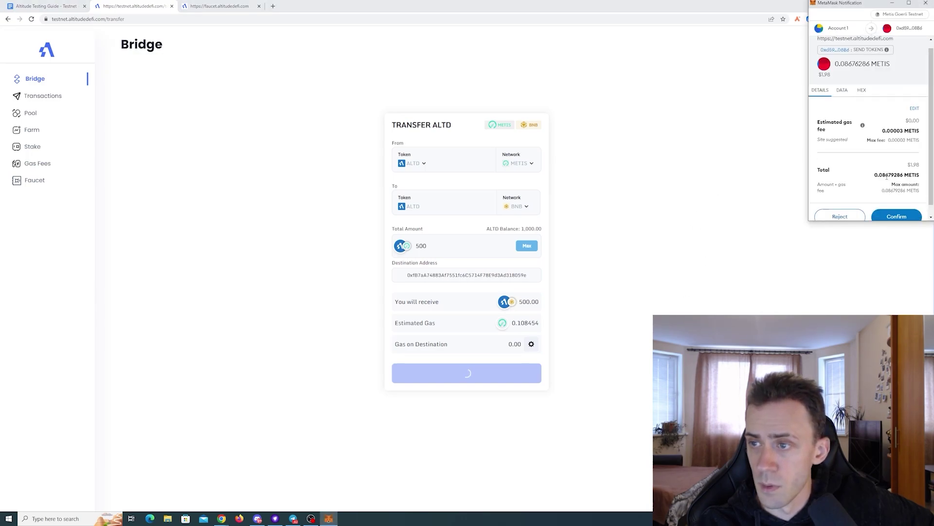
click(897, 216)
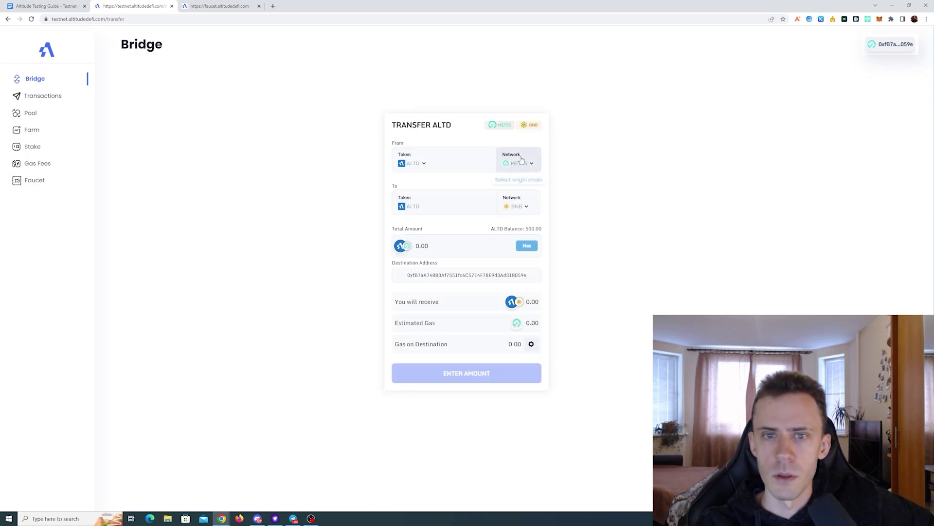
Set the destination to Polygon, enter 500 ALTD, and confirm the transfer in MetaMask
click(53, 96)
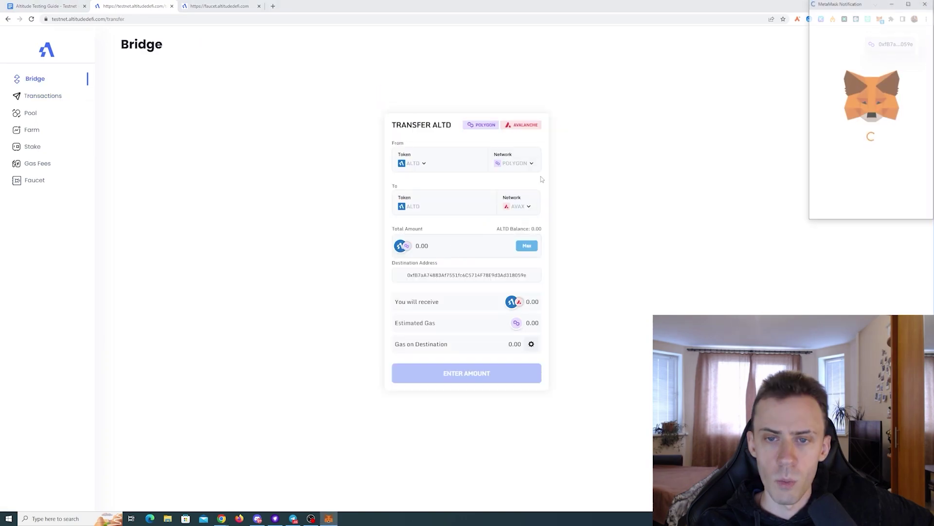
click(908, 208)
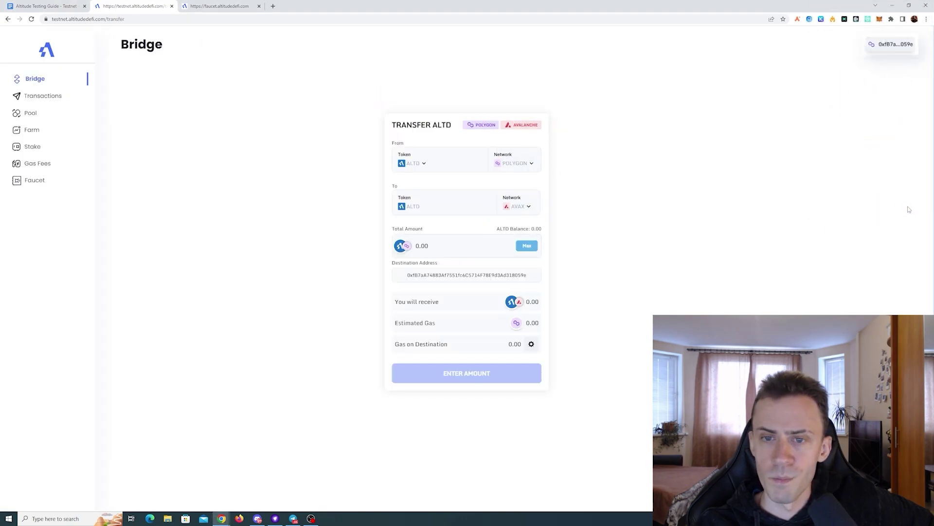
click(519, 206)
click(478, 221)
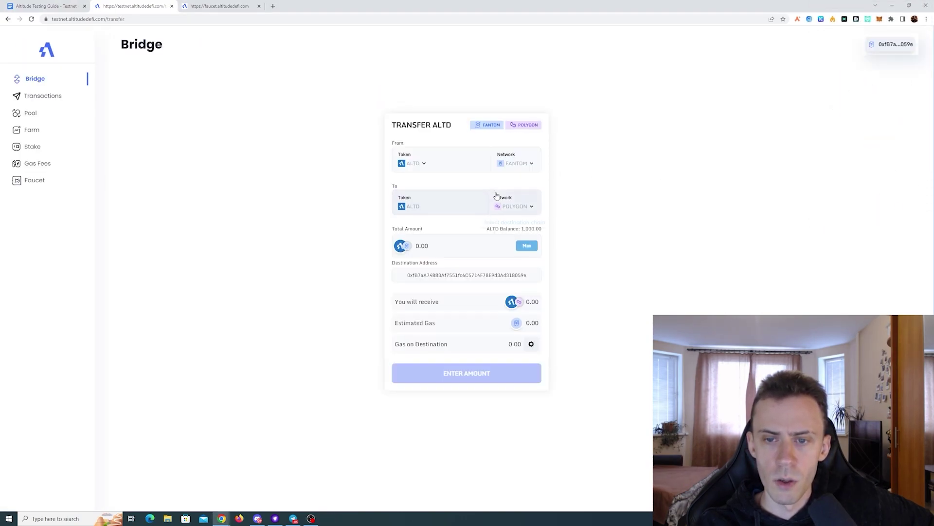
click(437, 251)
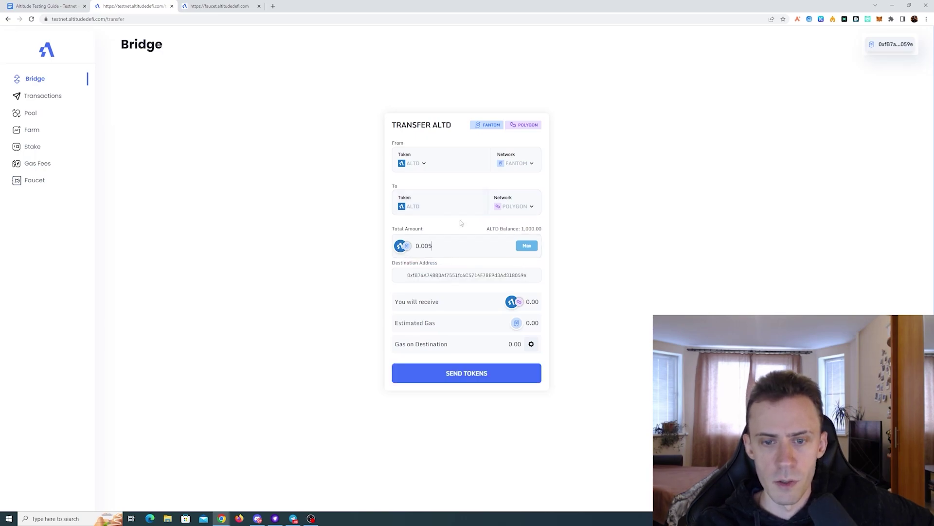
key(BackSpace)
key(BackSpace)
text(500)
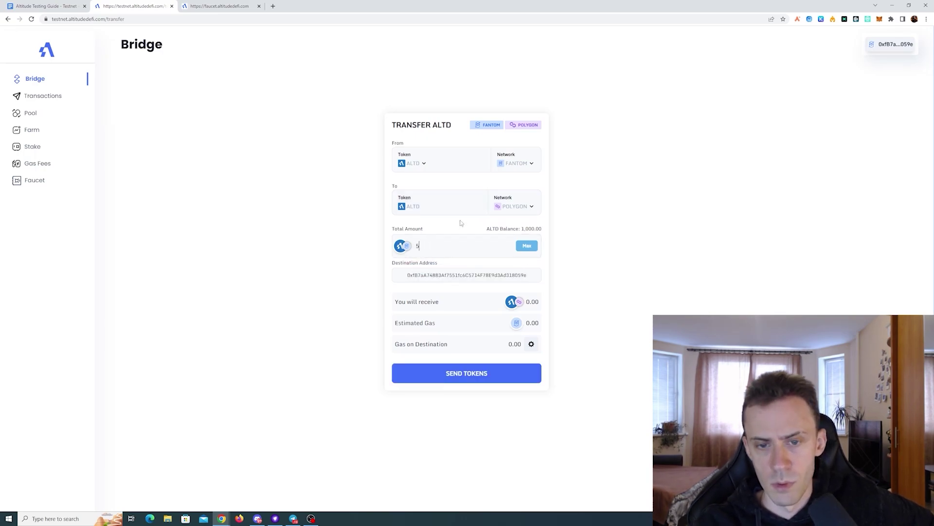
click(454, 382)
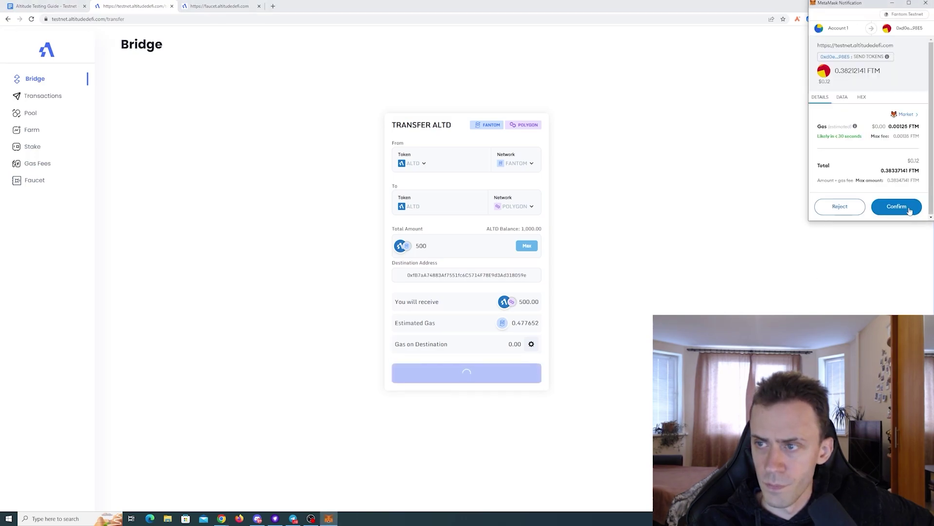
click(897, 206)
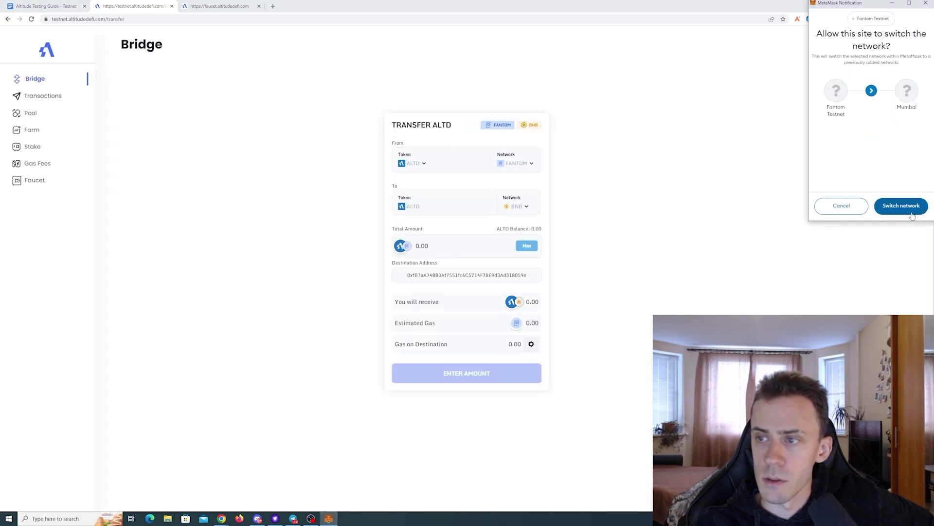
Allow the switch to Mumbai, then send 250 ALTD from Polygon to Avalanche, confirming in the wallet
click(907, 205)
click(517, 205)
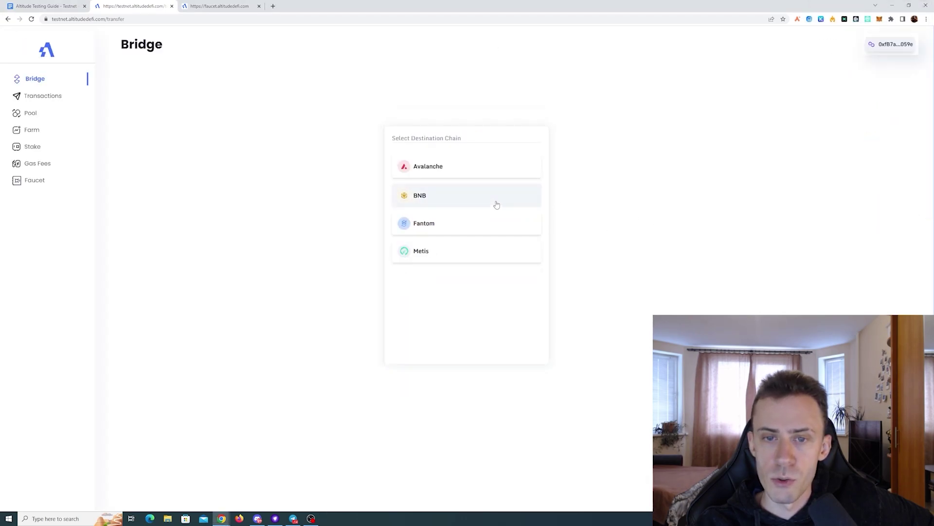
click(496, 165)
click(497, 248)
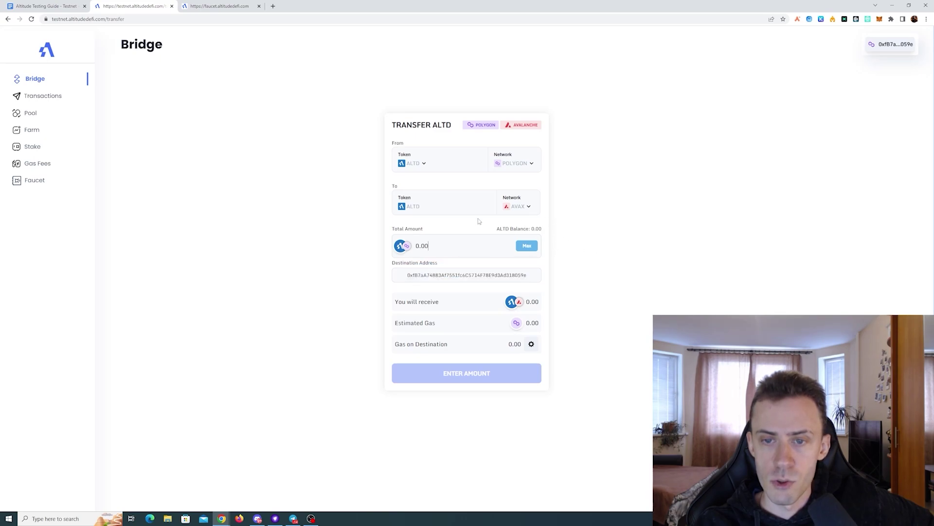
drag(438, 246, 388, 250)
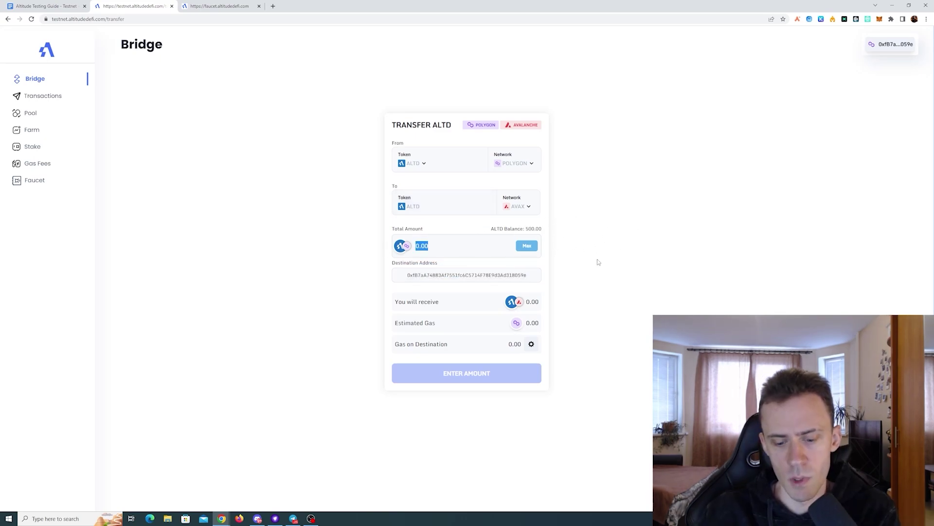
text(250)
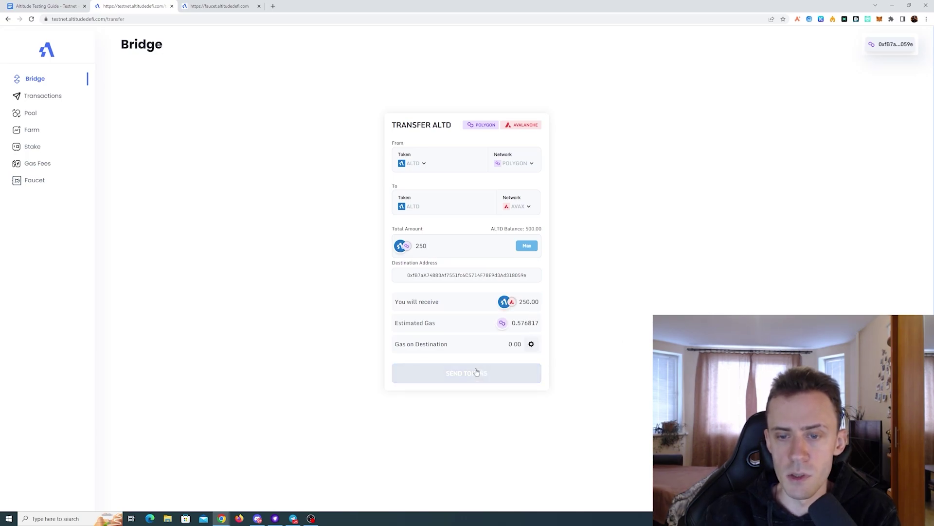
click(477, 372)
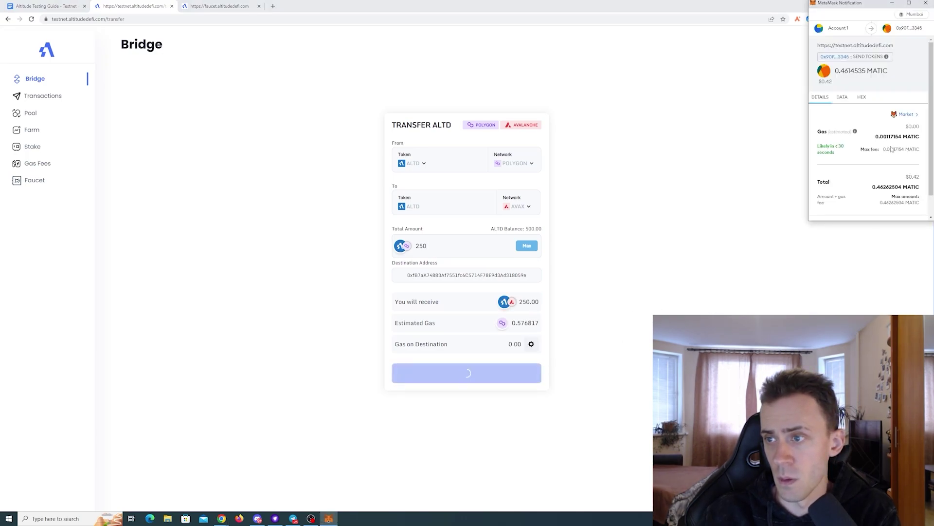
scroll(910, 121, down, 2)
click(914, 207)
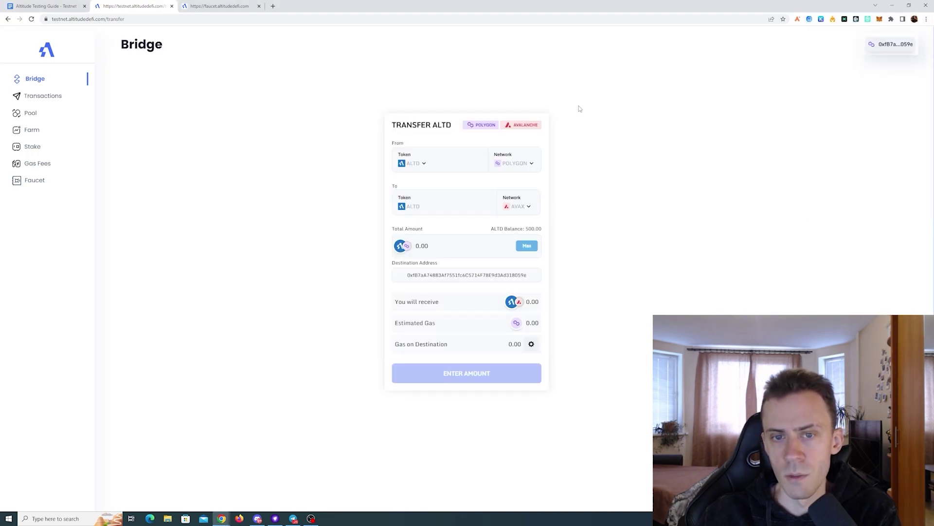
Set Avalanche as the origin network and approve the wallet's network switch
click(532, 164)
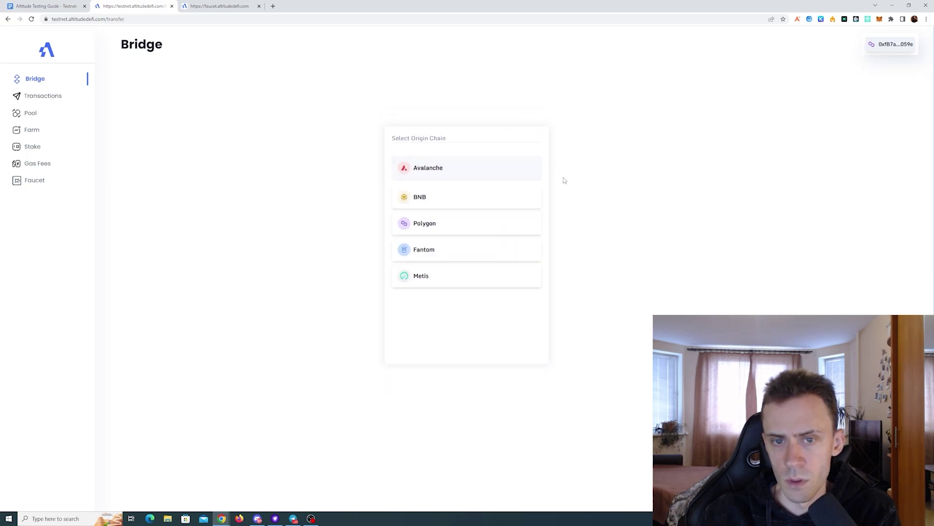
click(459, 173)
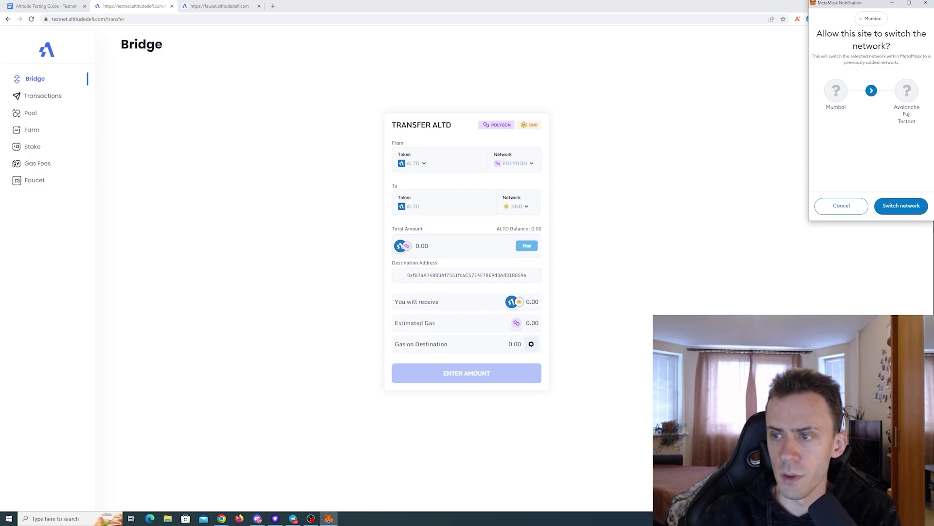
click(901, 204)
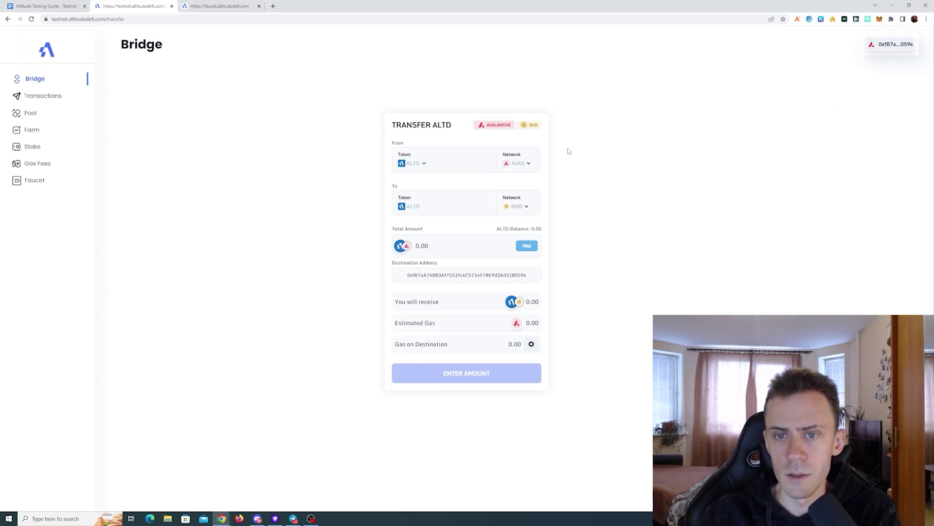
Choose ABT as the token to bridge and enter an amount of 350
click(438, 163)
click(448, 199)
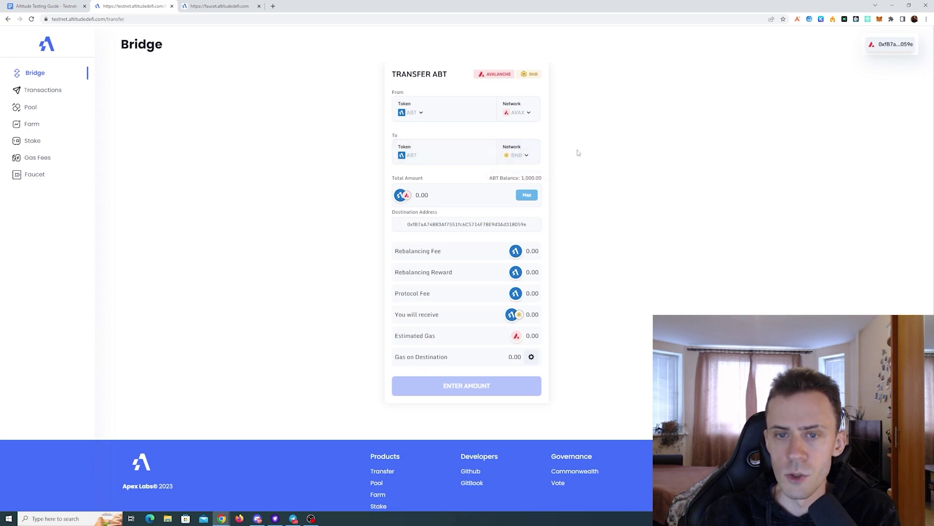
double_click(422, 195)
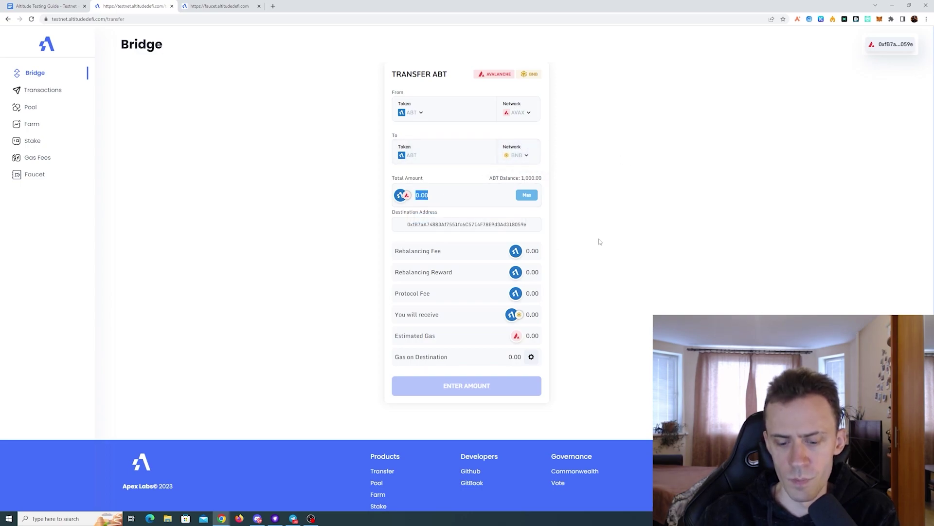
text(350)
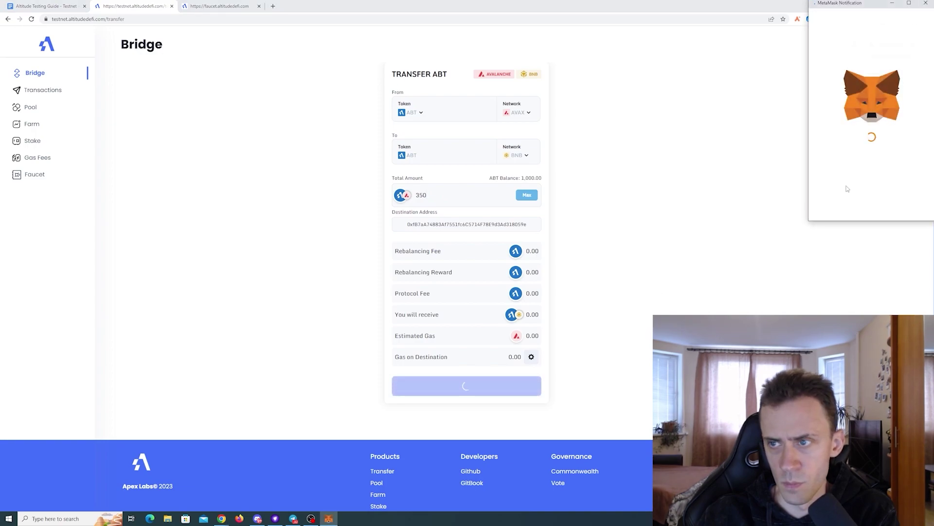
Approve a 1000 ABT spending cap in MetaMask at the market gas fee
click(912, 147)
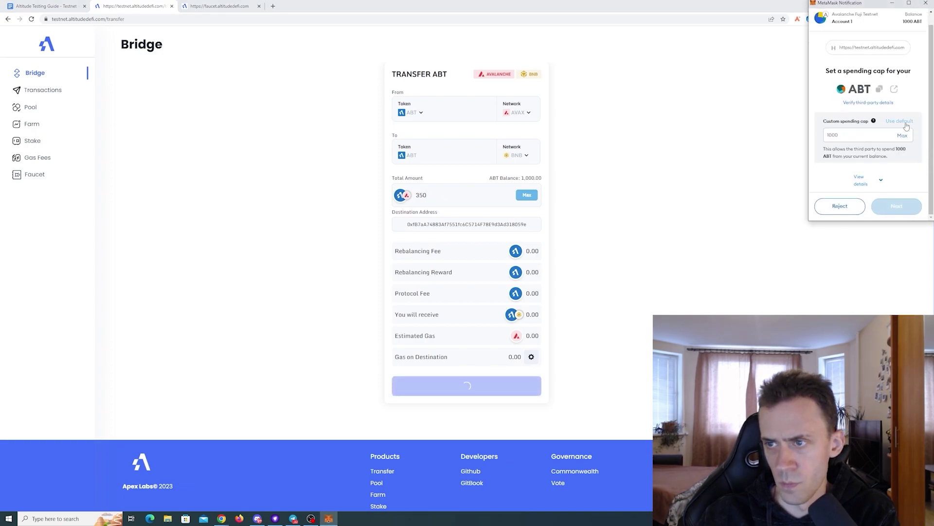
click(896, 205)
scroll(910, 154, down, 1)
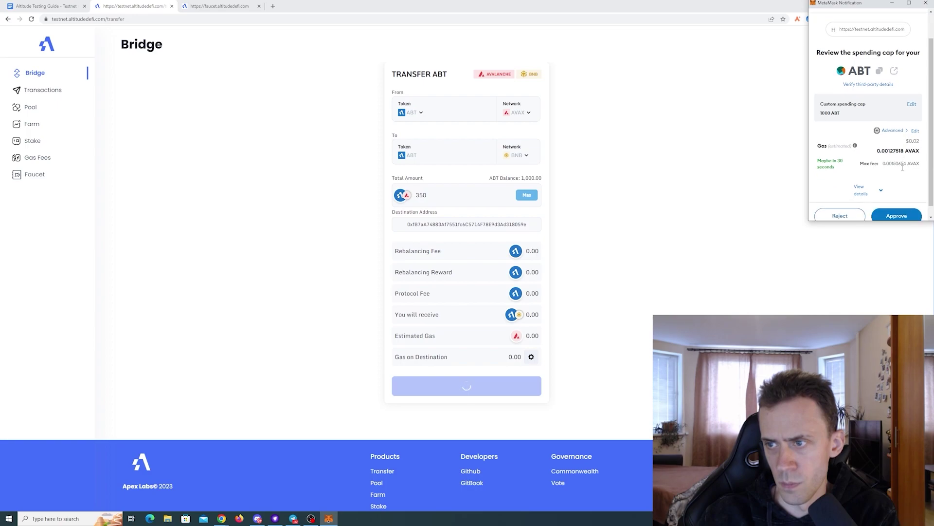
click(898, 127)
click(860, 96)
click(913, 206)
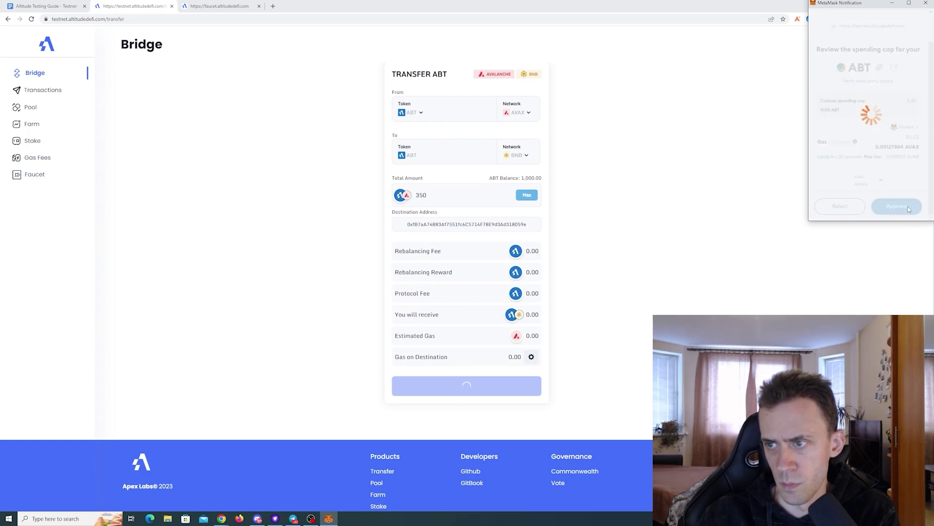
Confirm the 350 ABT Avalanche-to-BNB bridge transaction in the wallet
scroll(900, 163, down, 1)
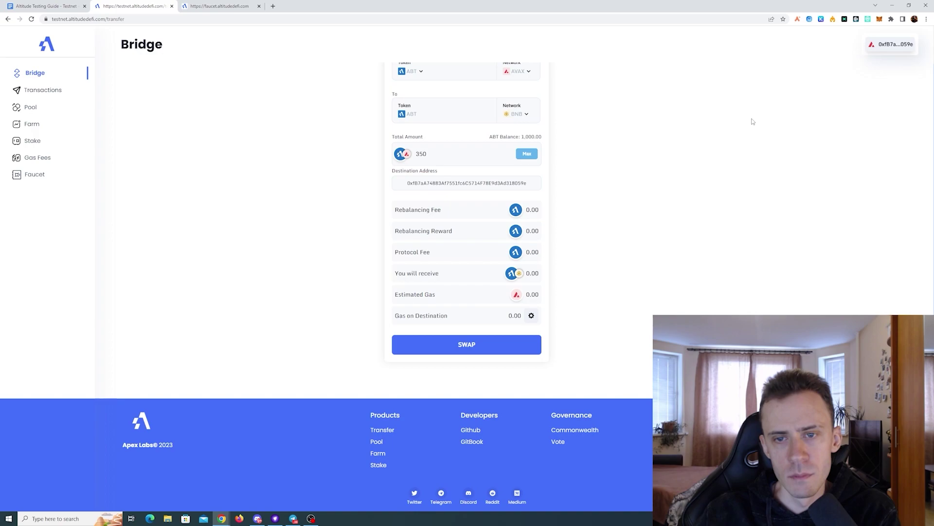
scroll(752, 121, up, 1)
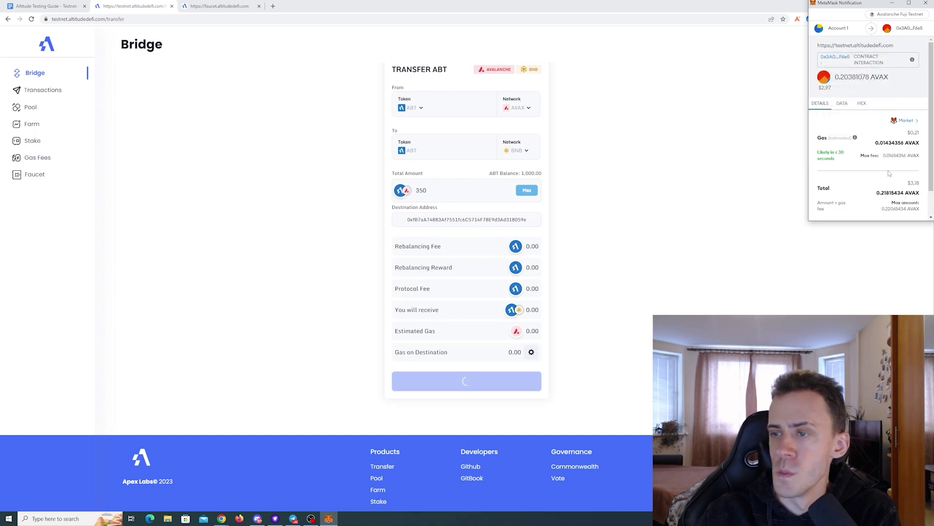
scroll(890, 195, down, 1)
click(895, 207)
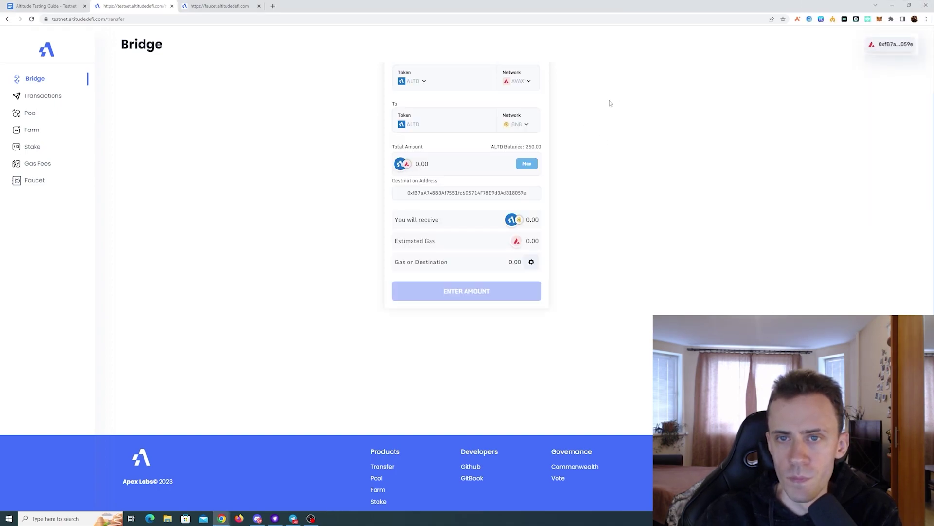
Keep Avalanche as source, choose Metis as destination, and approve the wallet switch to Metis
click(531, 85)
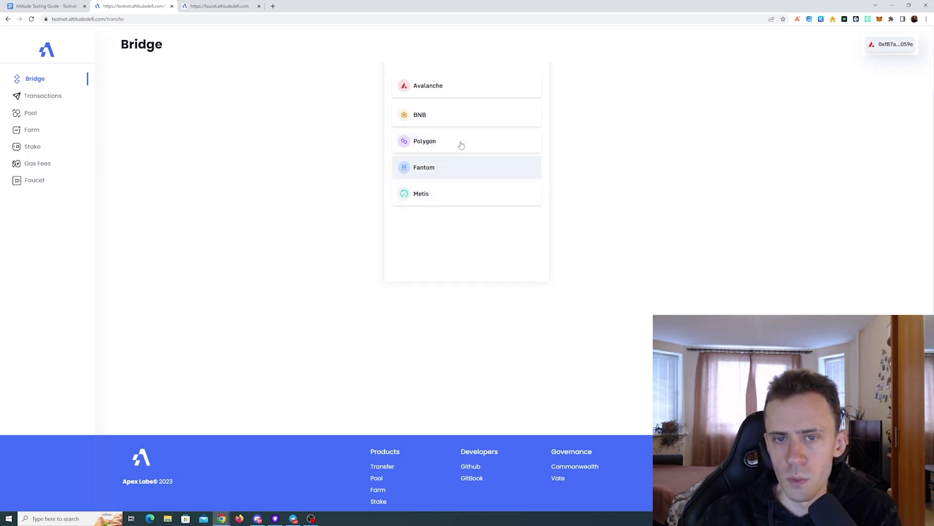
click(463, 88)
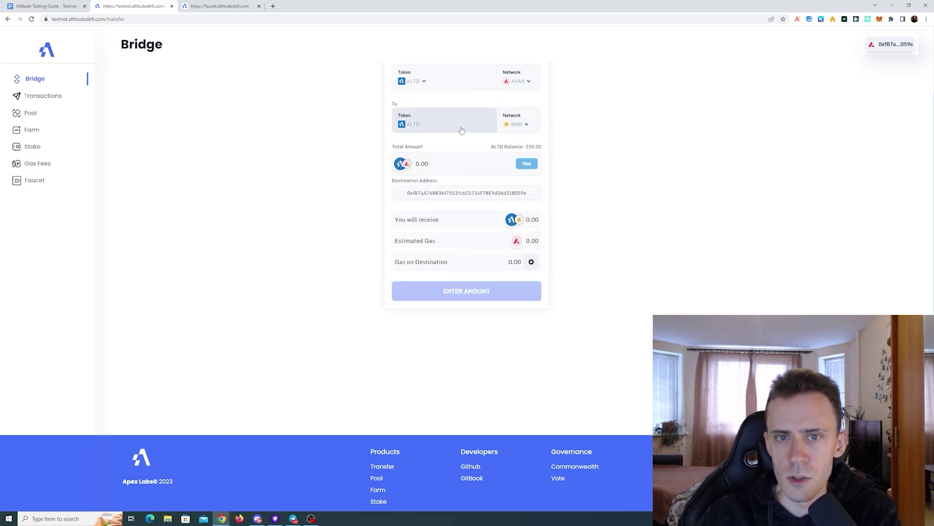
click(517, 81)
click(431, 192)
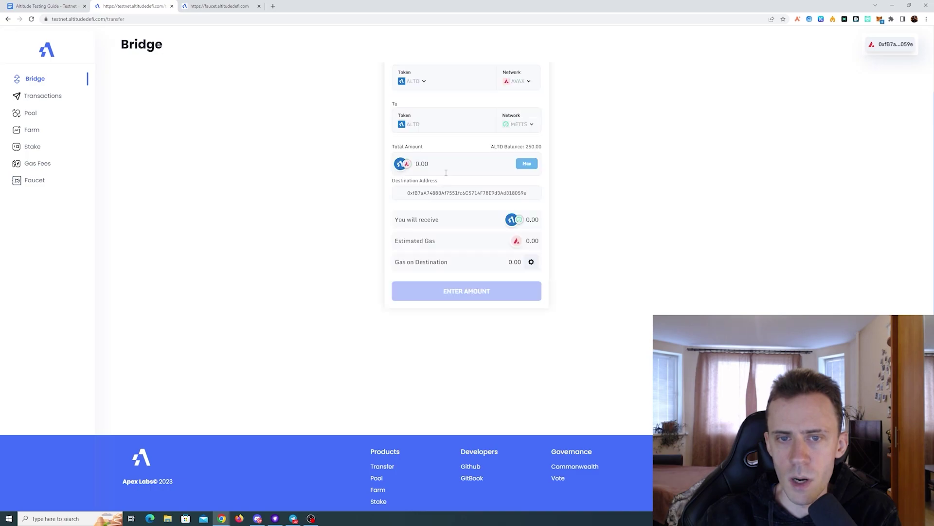
click(900, 206)
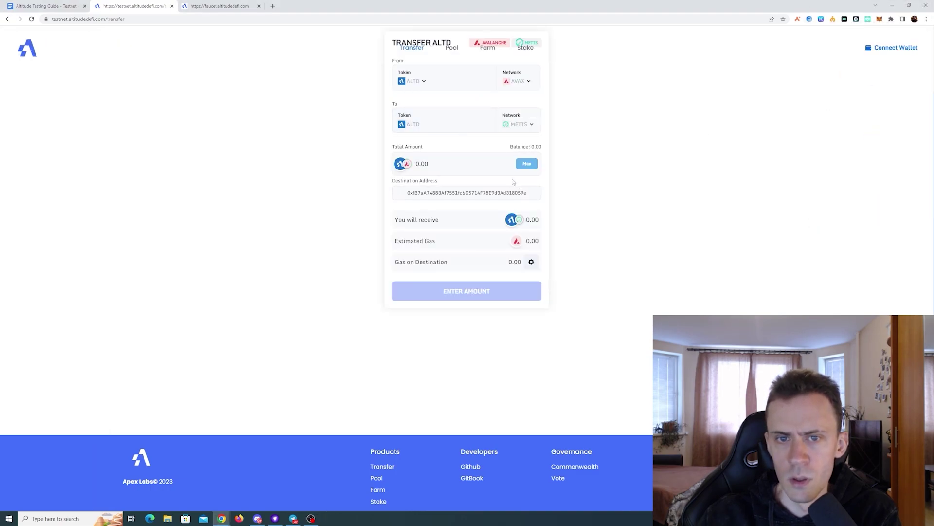
Consult the testing guide document, then return to the Bridge page
click(434, 85)
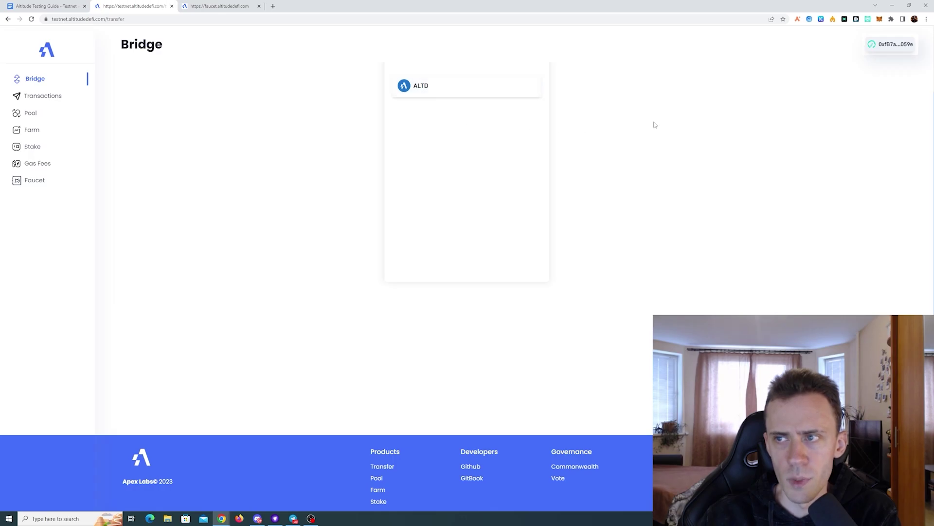
click(38, 3)
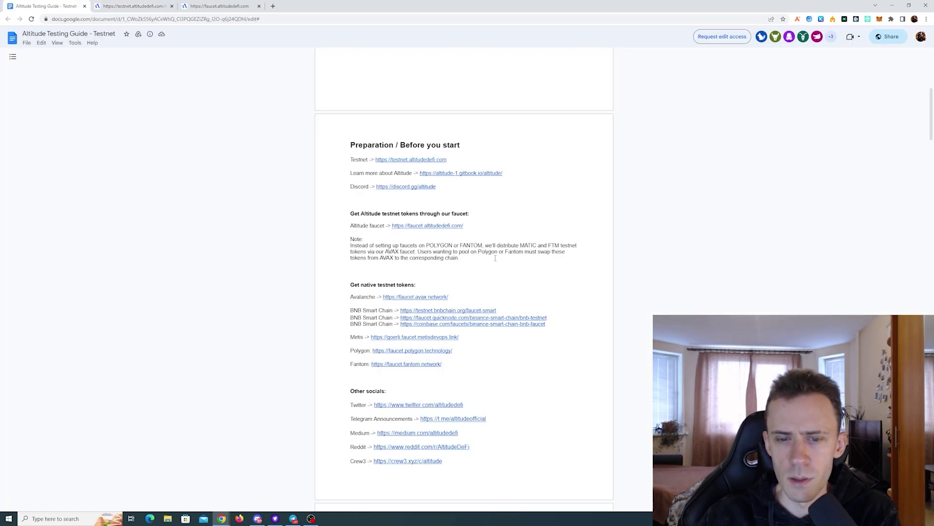
scroll(495, 258, down, 15)
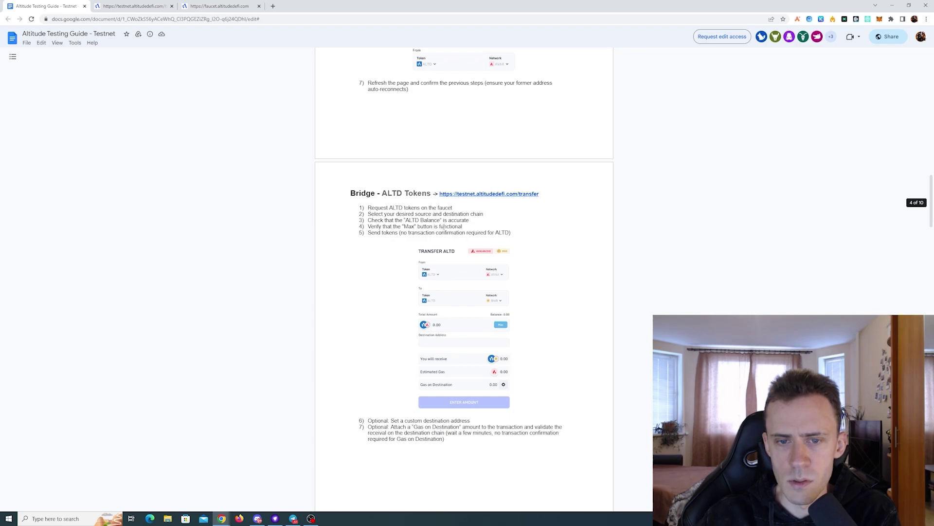
scroll(443, 228, down, 8)
key(ctrl+Tab)
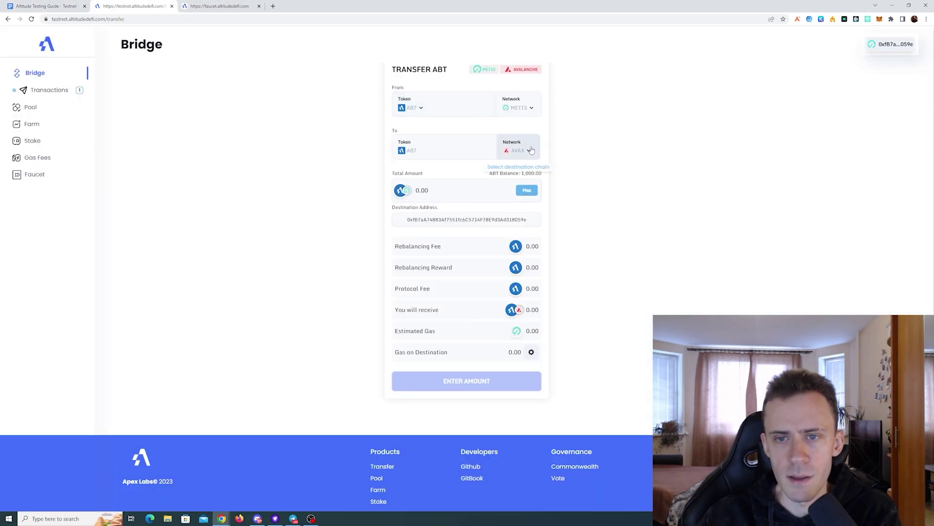
Try ABT and USDC as send tokens, then set Avalanche as source with ALTD
click(426, 116)
click(436, 117)
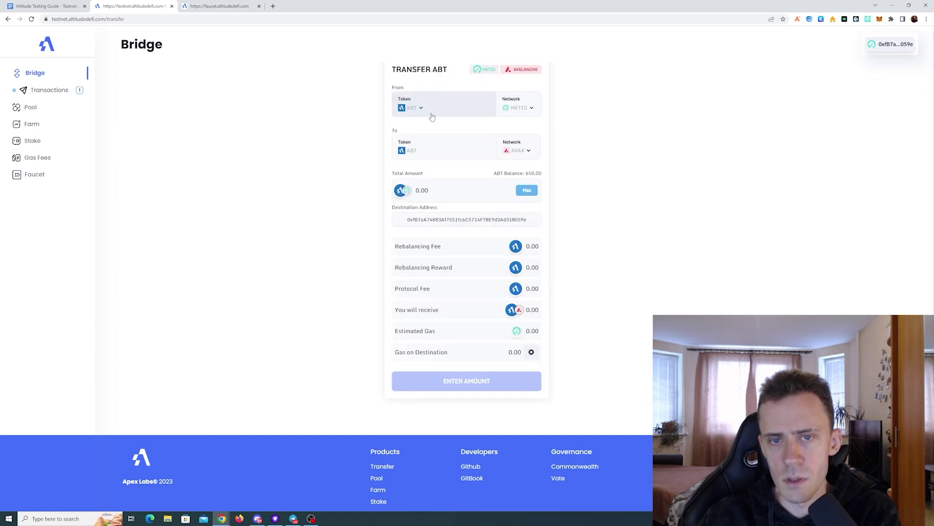
click(432, 116)
click(438, 142)
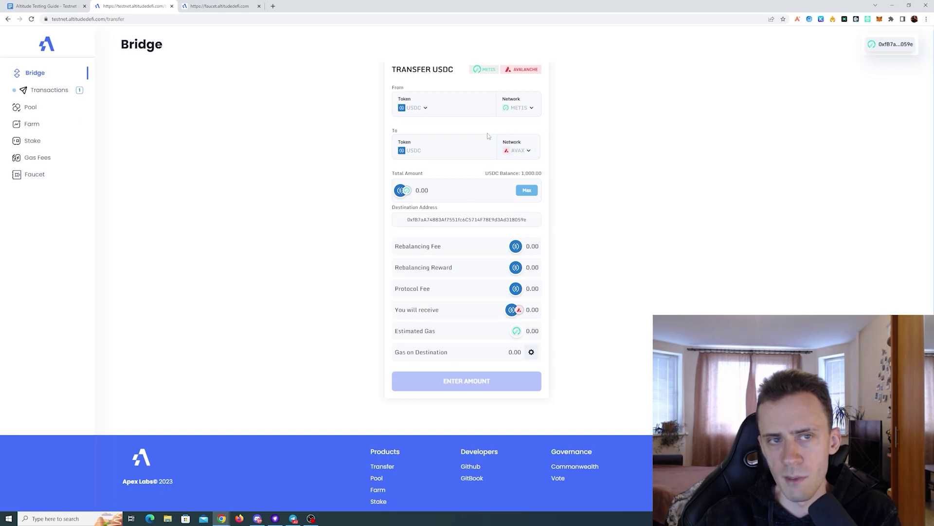
click(541, 109)
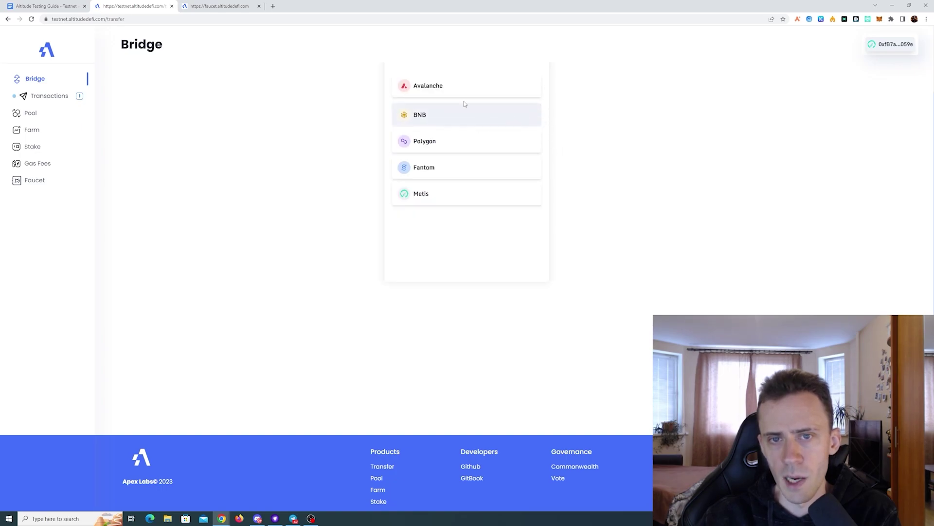
click(462, 85)
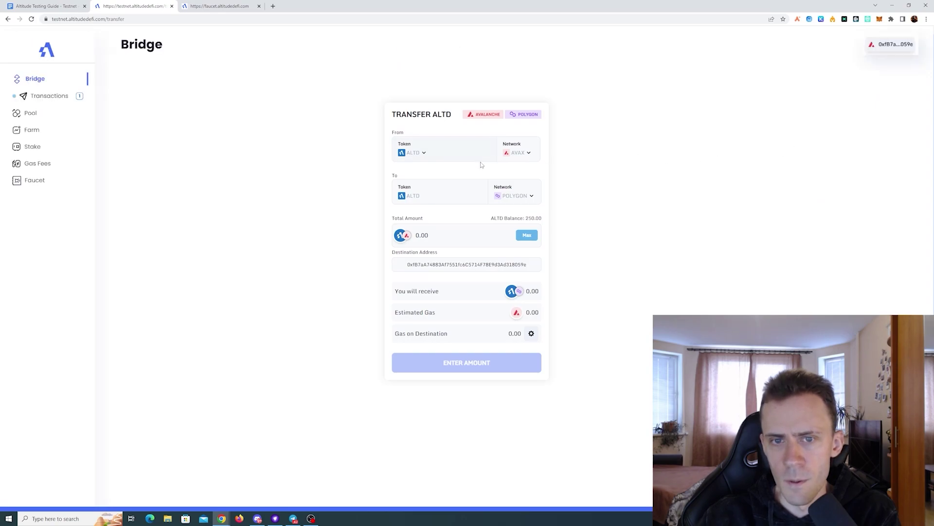
click(421, 155)
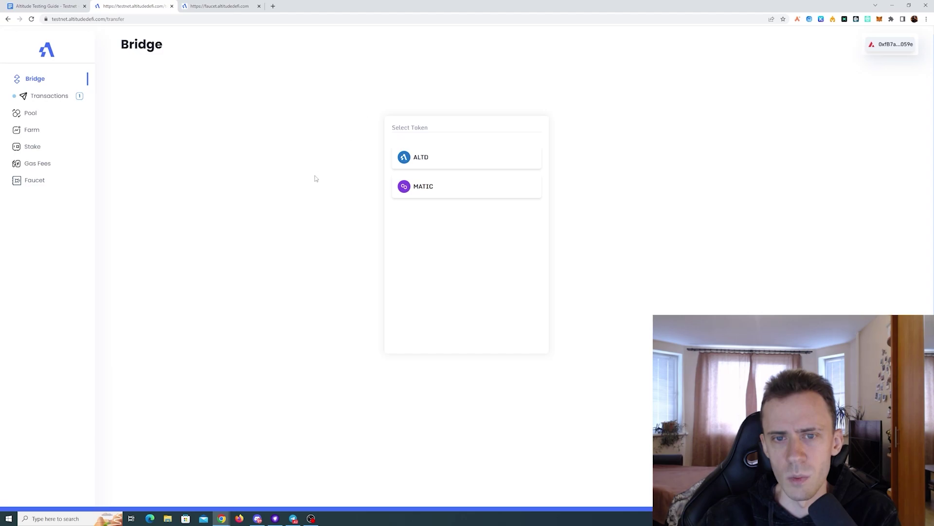
click(431, 156)
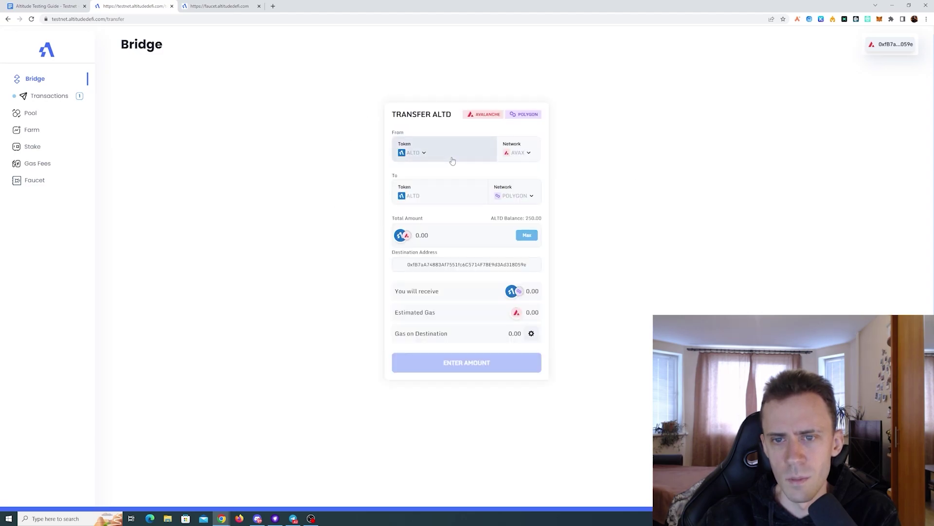
Set Fantom as destination, reselect ALTD and Avalanche source, and finish the wallet network switch
click(533, 197)
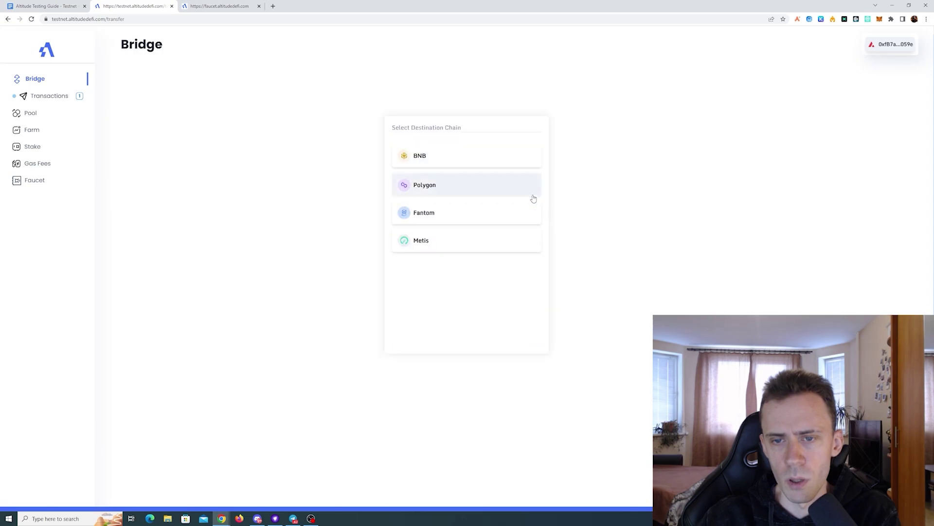
click(469, 219)
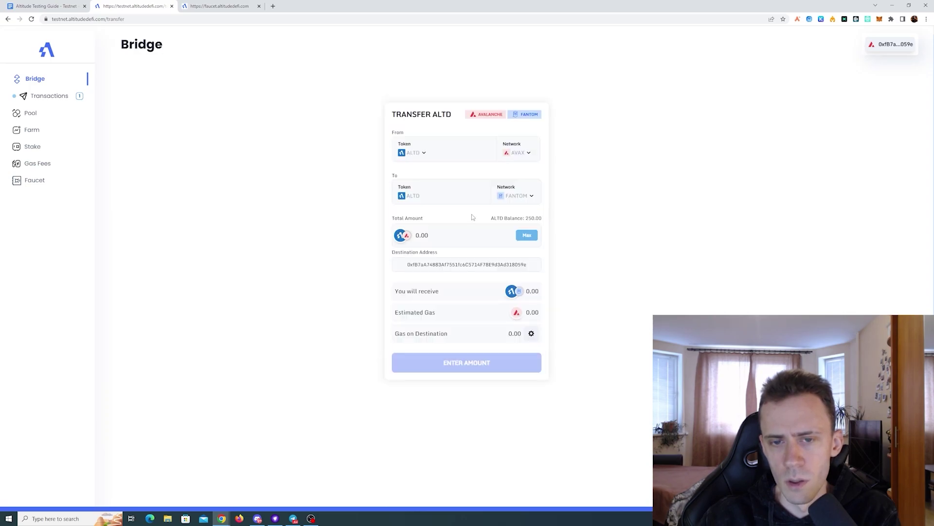
click(428, 154)
click(473, 162)
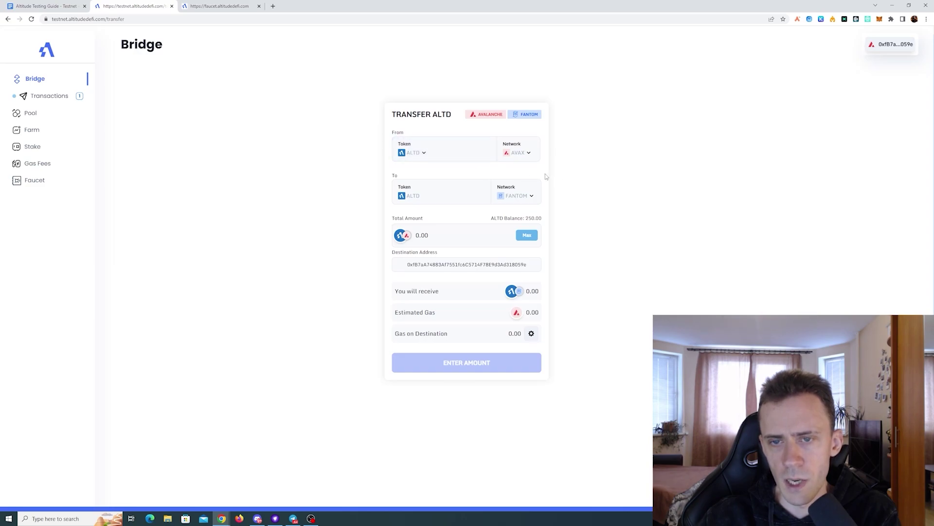
click(528, 152)
click(527, 156)
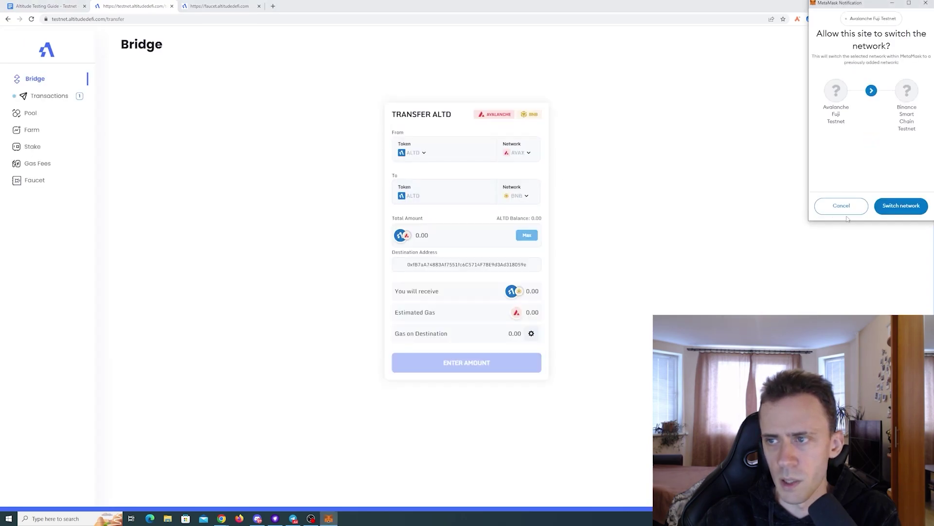
click(842, 206)
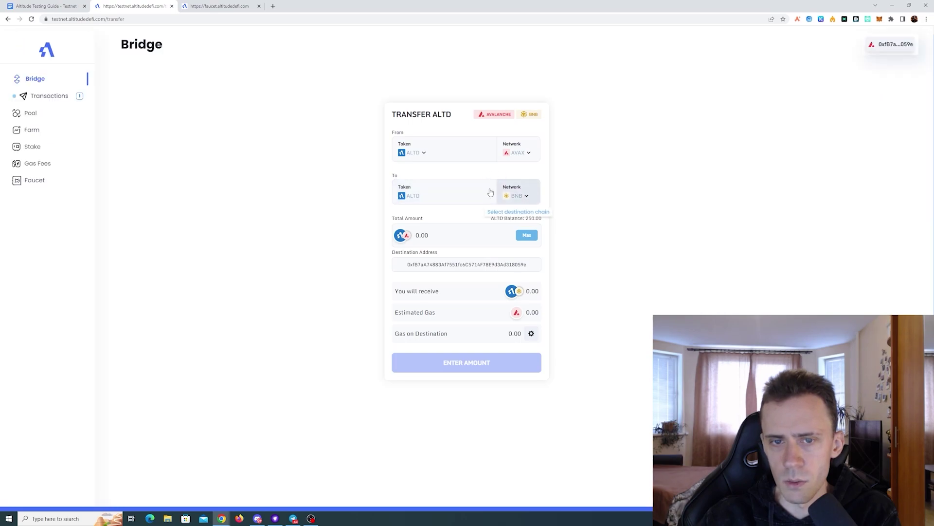
click(415, 155)
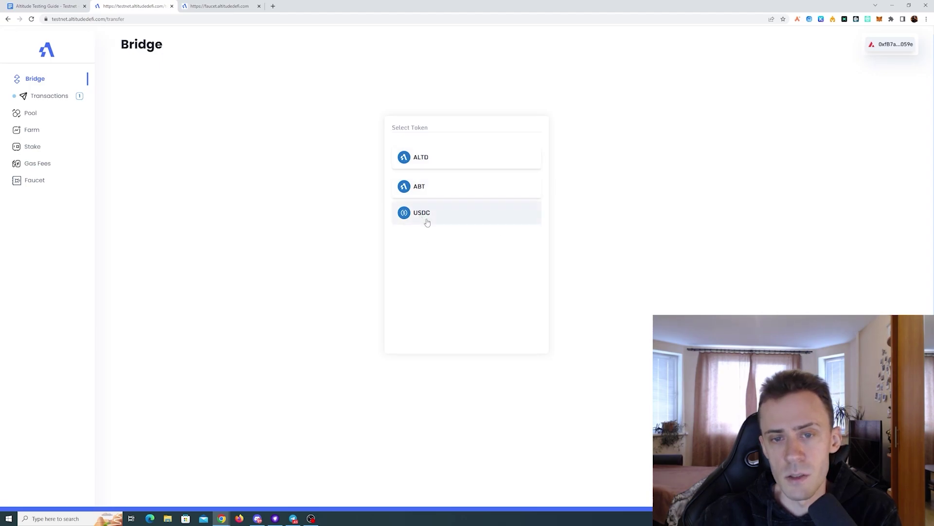
Choose ABT from Metis as the origin chain and enter 700 as the amount
click(437, 189)
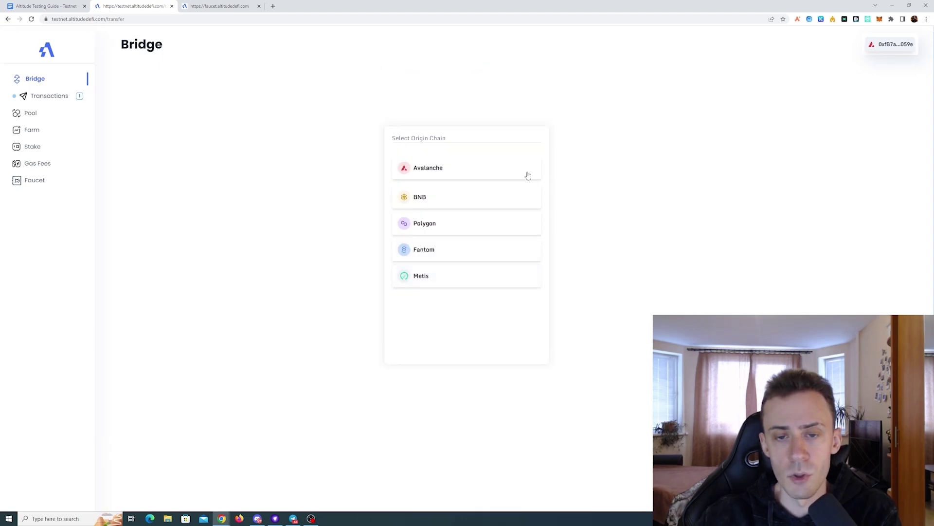
click(457, 282)
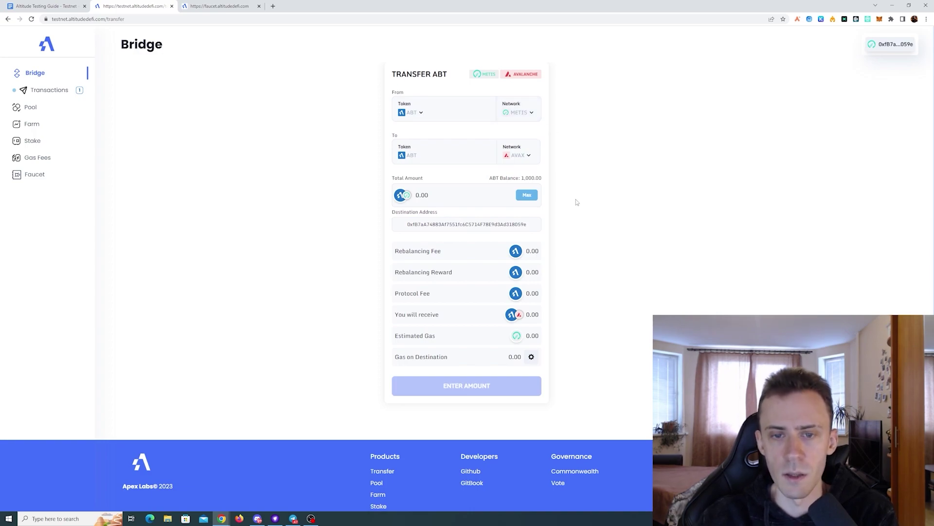
text(700)
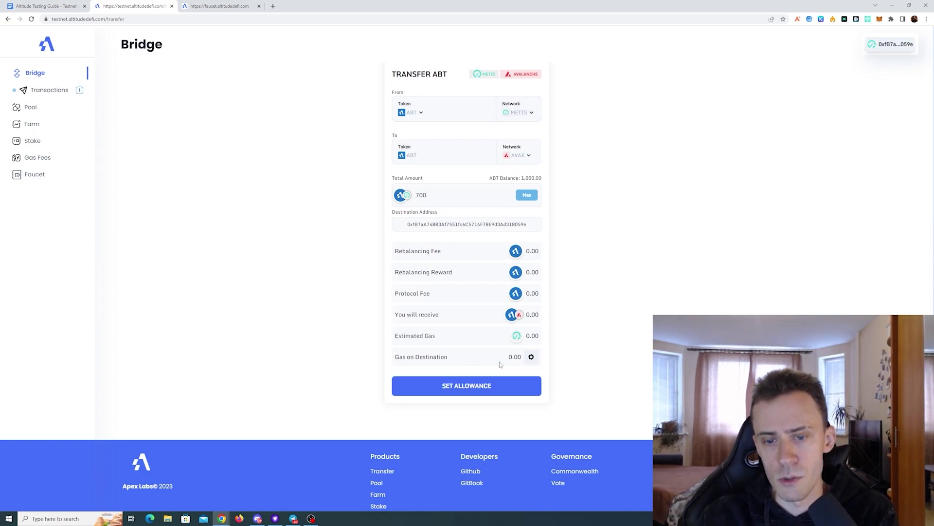
Set a max 1000 ABT spending cap in MetaMask and approve it to start the transfer
click(501, 385)
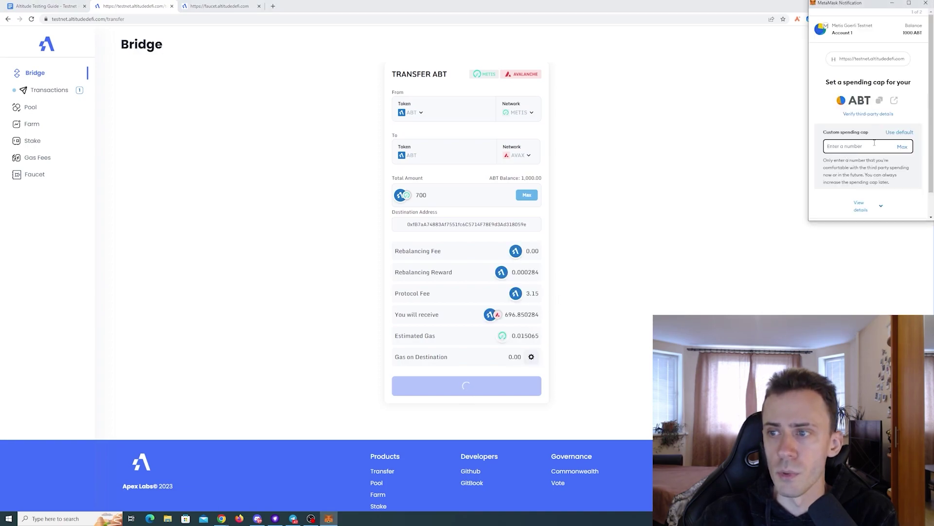
click(903, 146)
scroll(905, 194, down, 1)
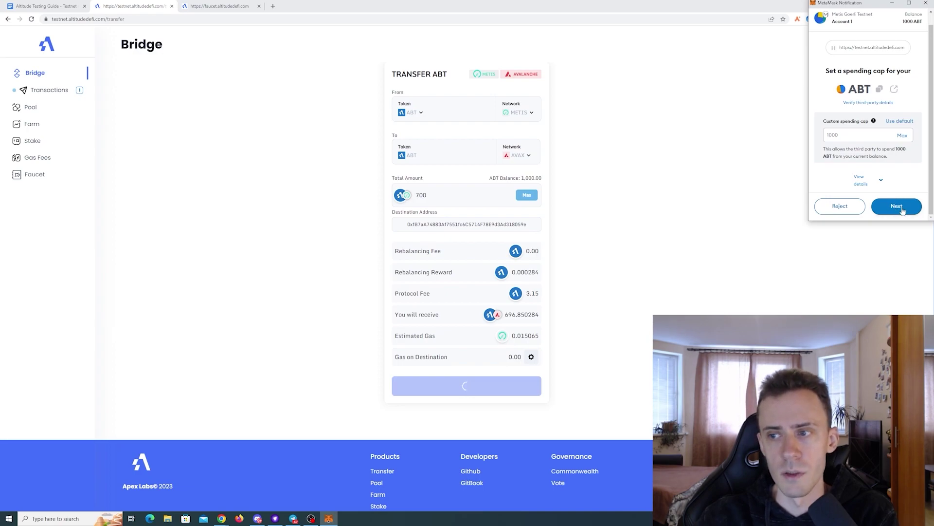
click(907, 207)
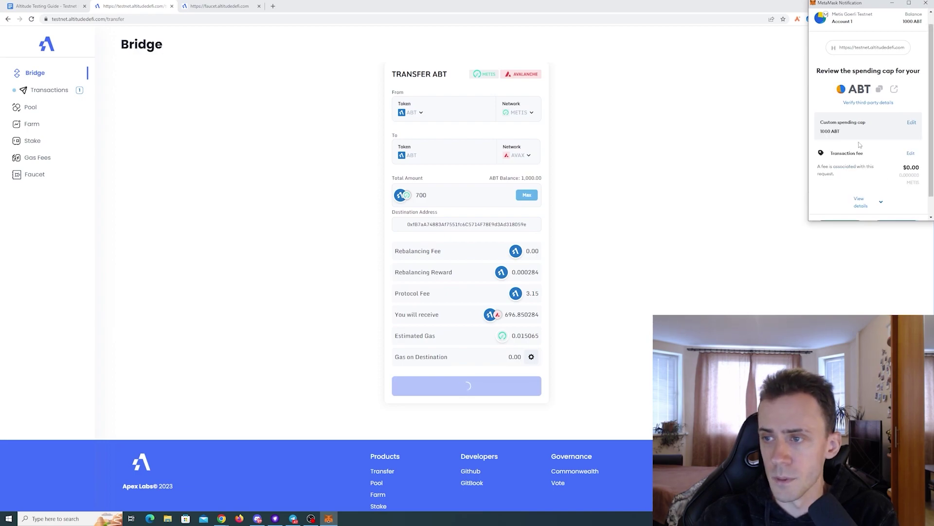
scroll(893, 155, down, 2)
click(899, 205)
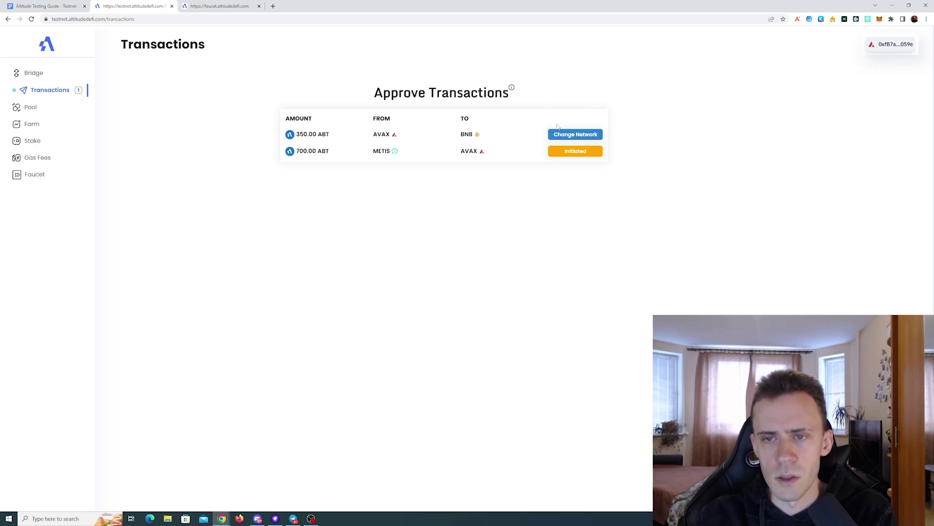
Switch to BNB and approve the 350 ABT transfer, accepting and confirming it twice in MetaMask
click(566, 137)
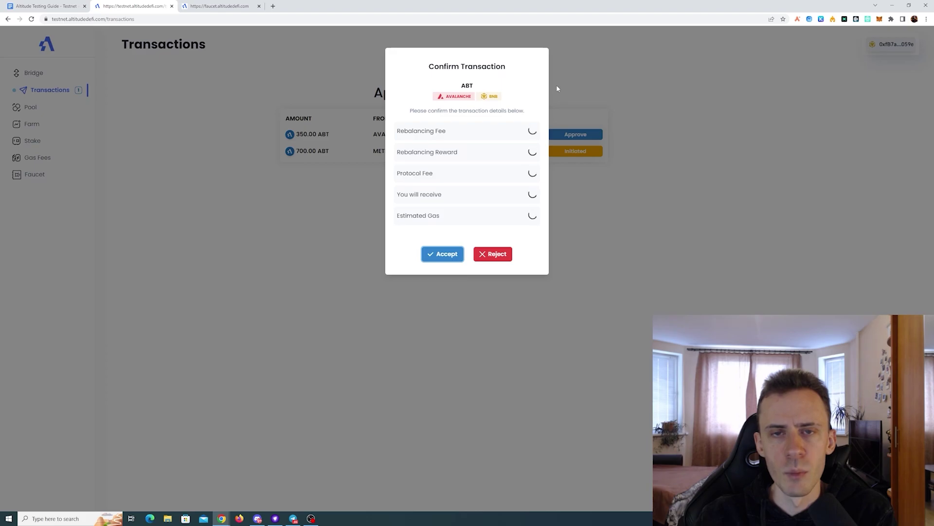
click(497, 254)
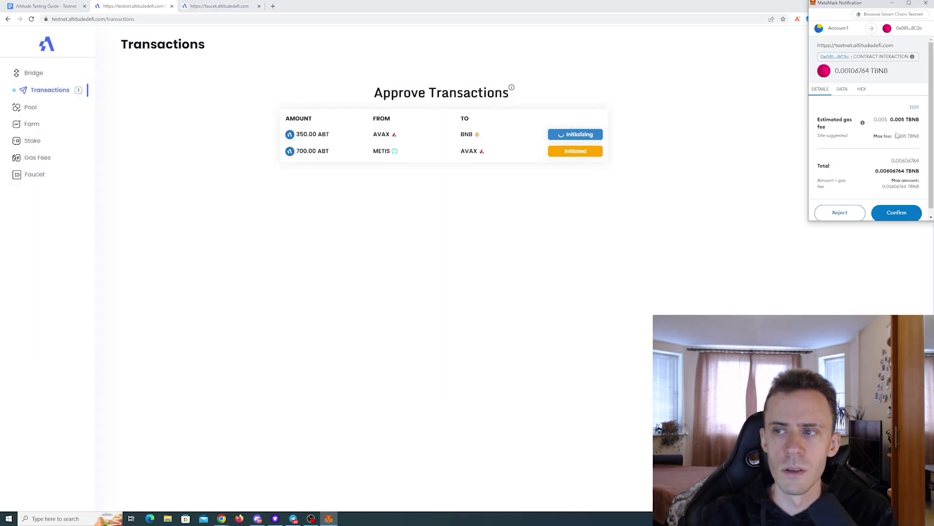
scroll(894, 137, down, 1)
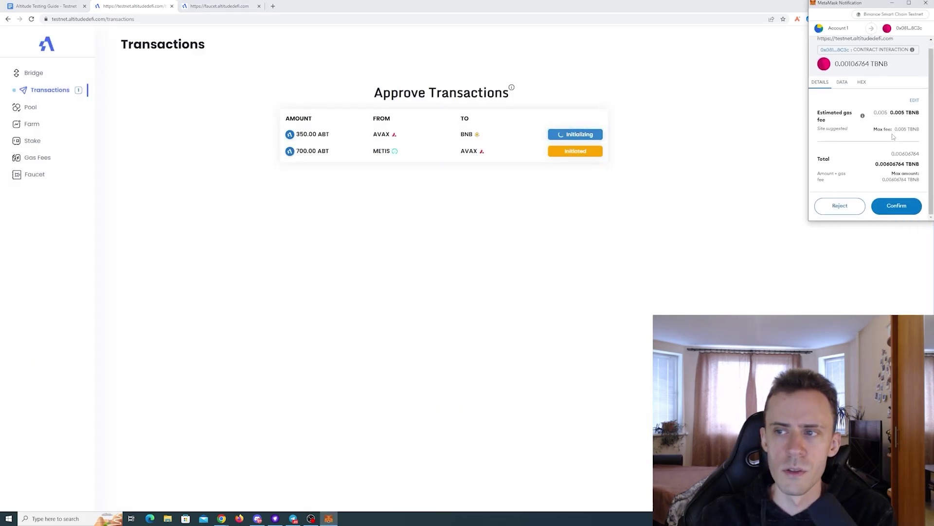
click(903, 207)
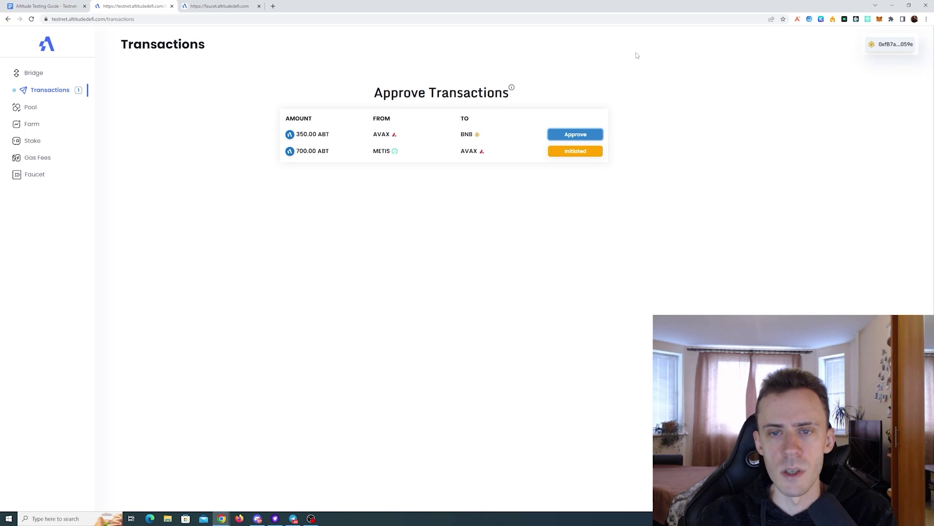
click(575, 135)
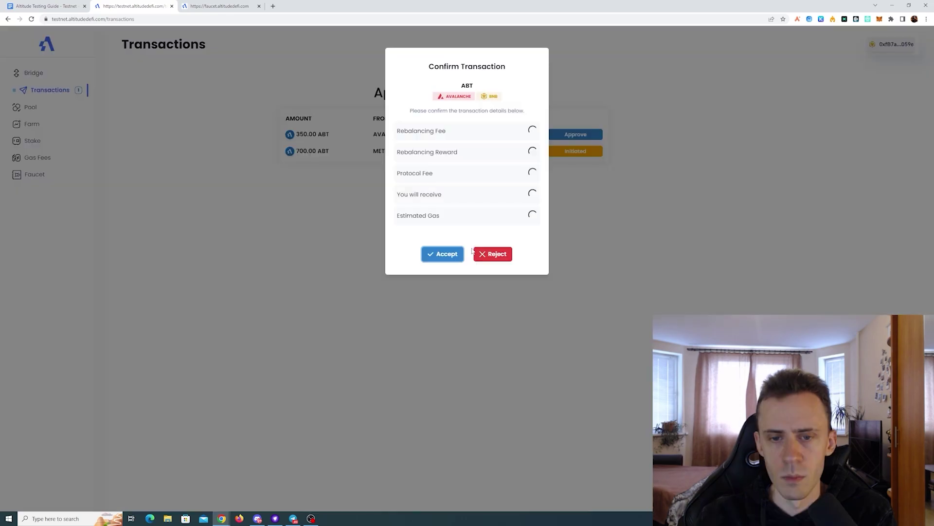
click(447, 254)
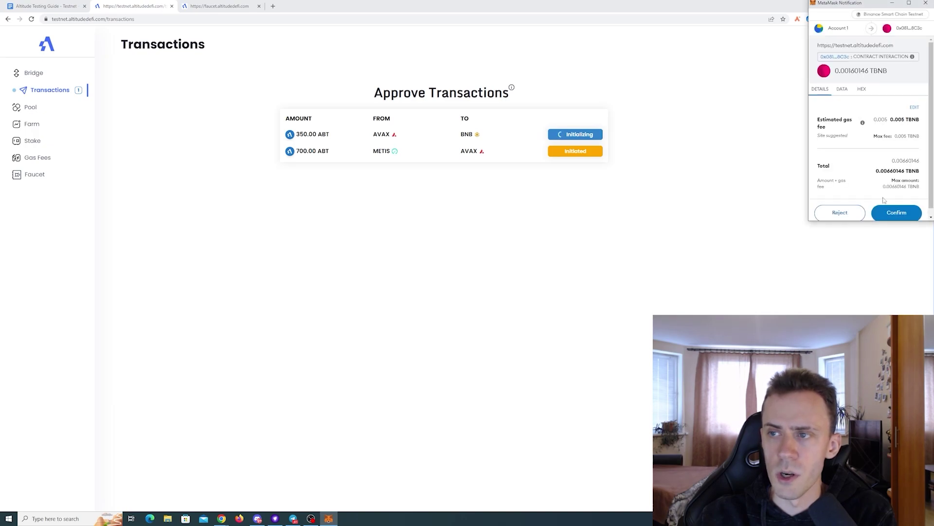
click(896, 210)
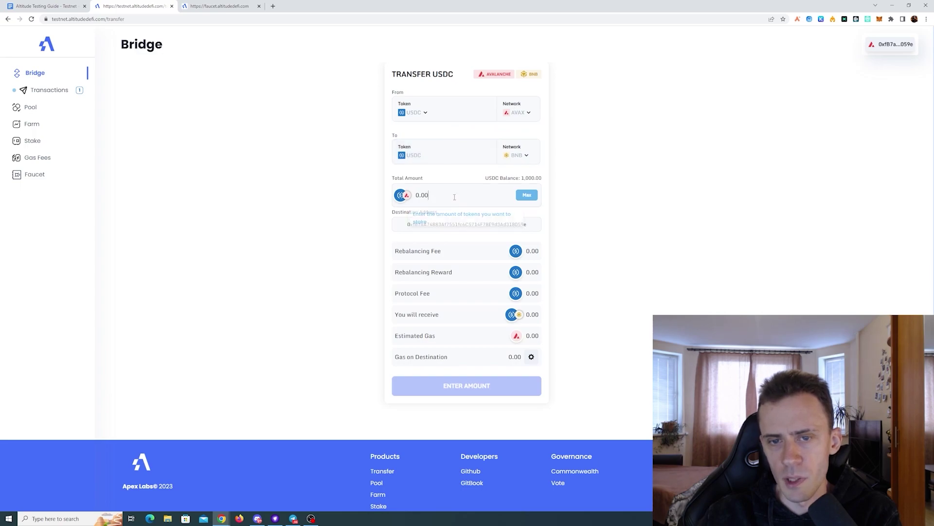
Replace the 0.00 amount with 500 USDC
drag(462, 200, 334, 198)
text(500)
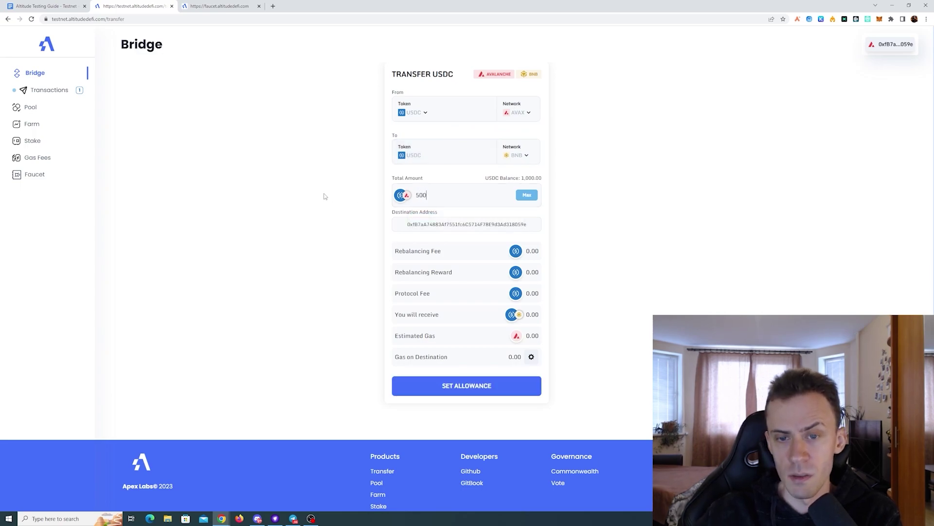
triple_click(609, 271)
Set a max 1000 USDC spending cap at market gas and approve it in MetaMask
click(483, 393)
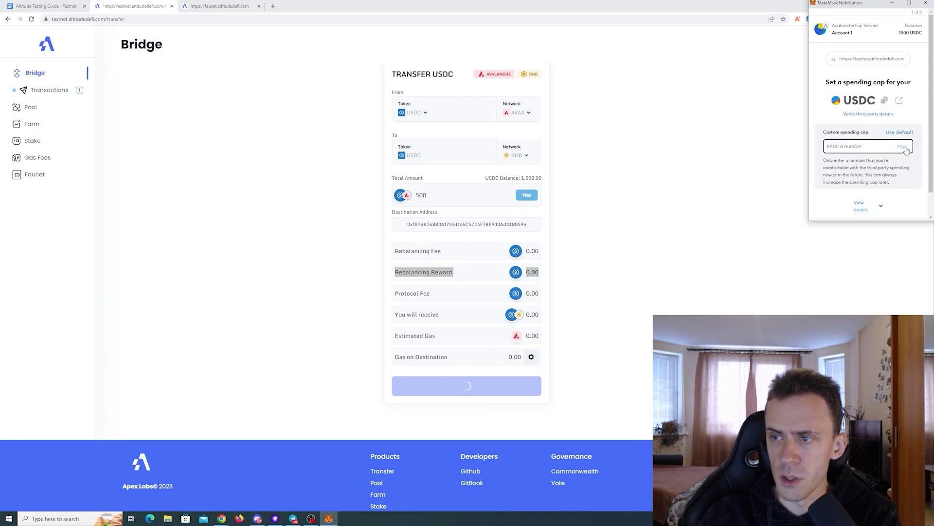
click(903, 136)
click(897, 206)
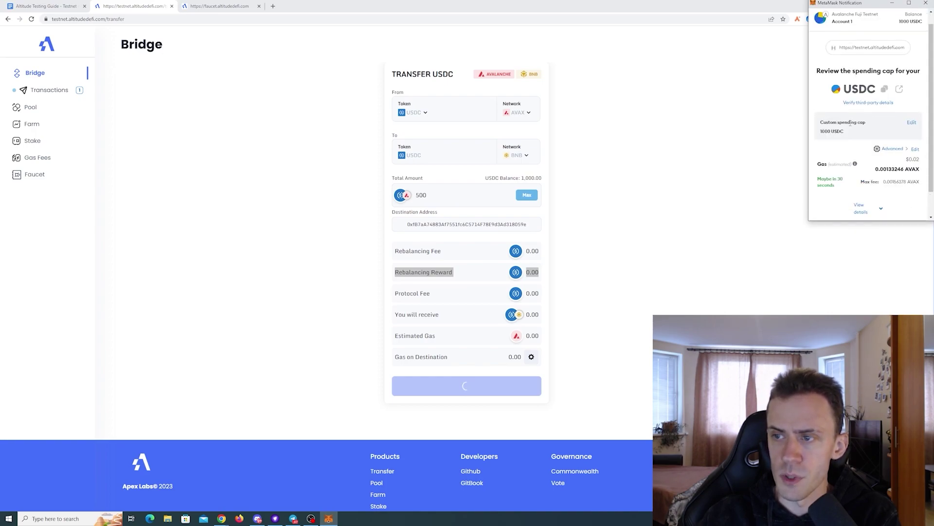
scroll(850, 123, down, 1)
click(915, 121)
click(871, 143)
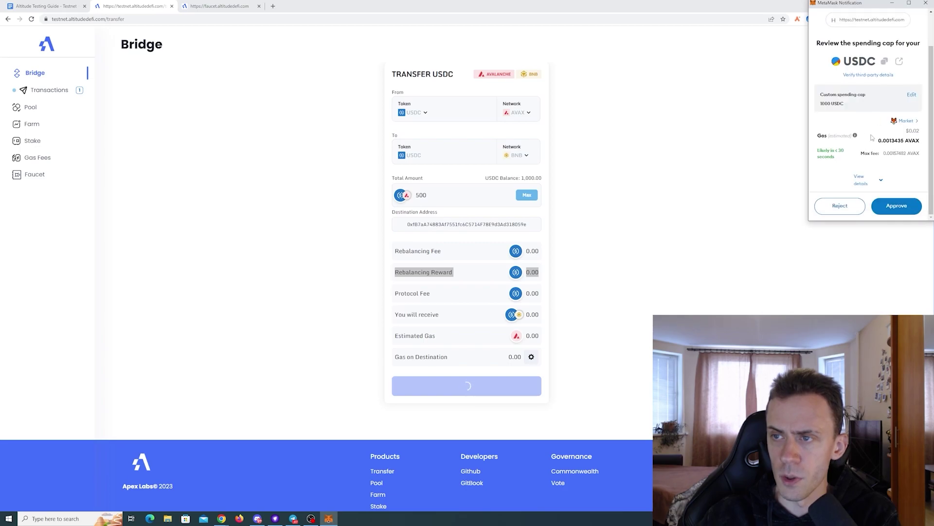
click(897, 205)
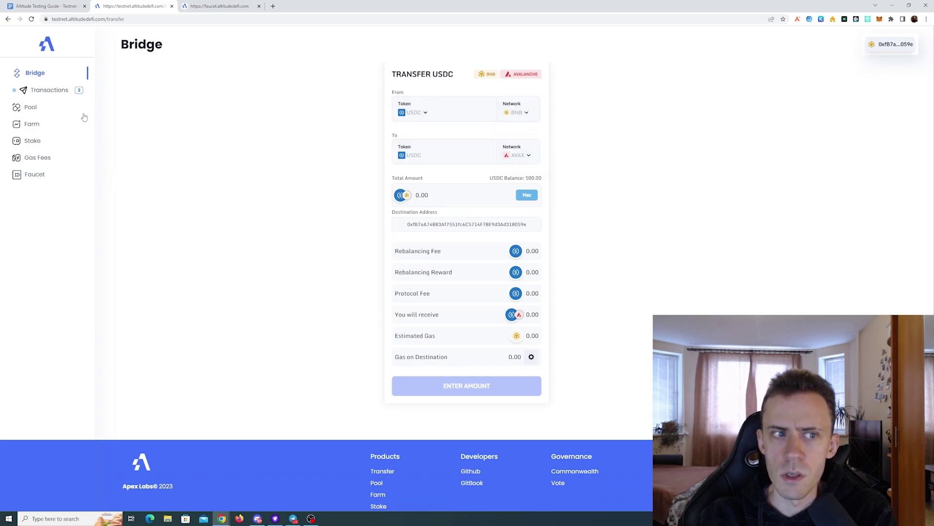
Approve the pending 500 USDC and 350 ABT Avalanche-to-BNB transfers, confirming the ABT approval in MetaMask
click(57, 89)
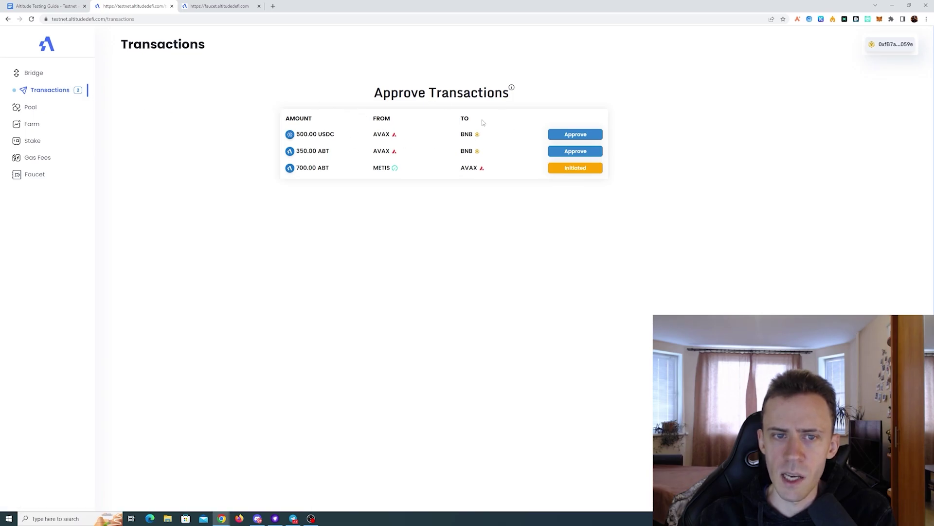
click(586, 136)
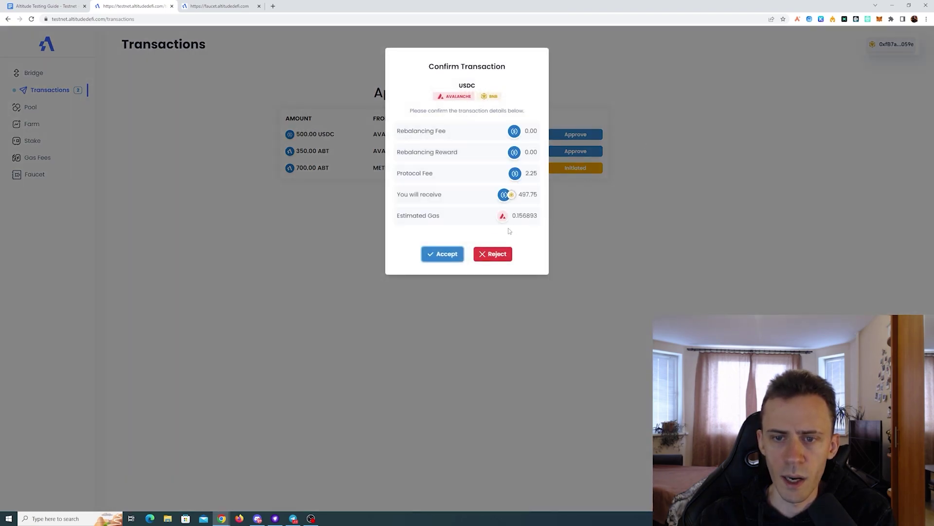
click(440, 256)
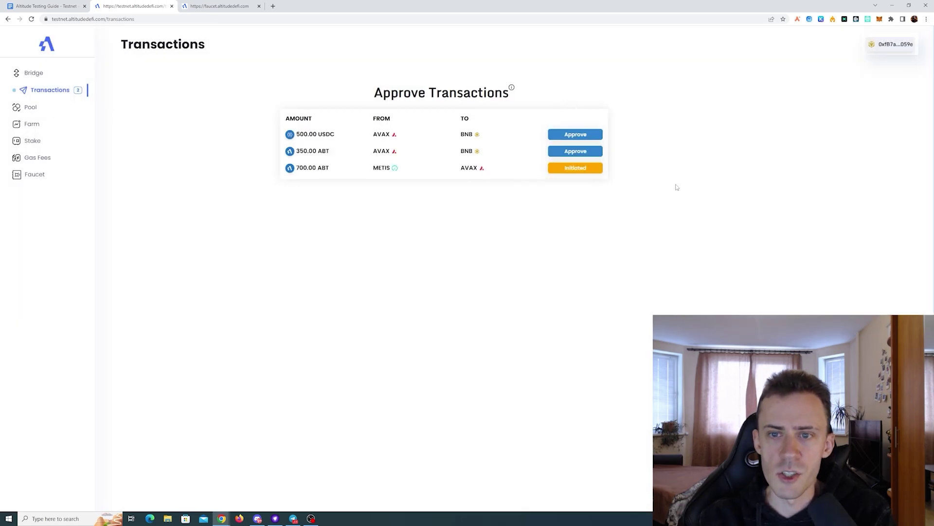
click(575, 151)
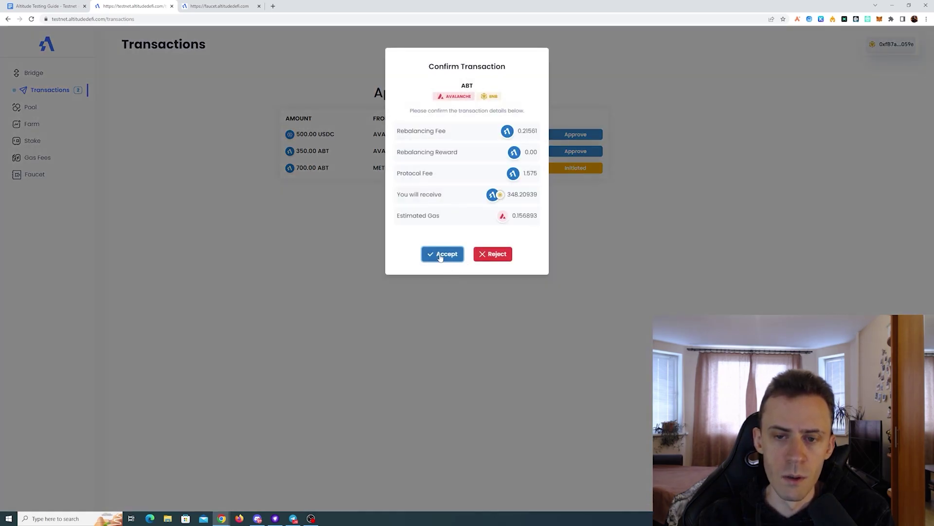
click(440, 254)
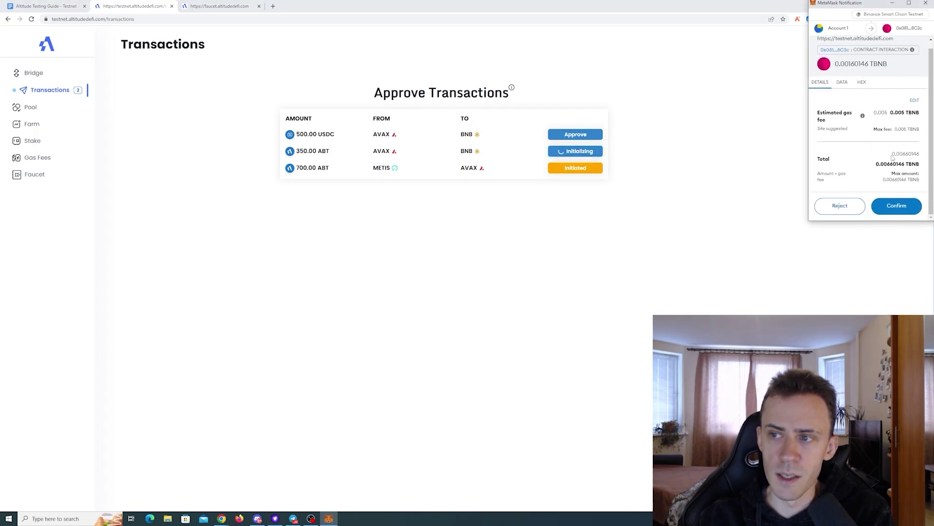
click(896, 206)
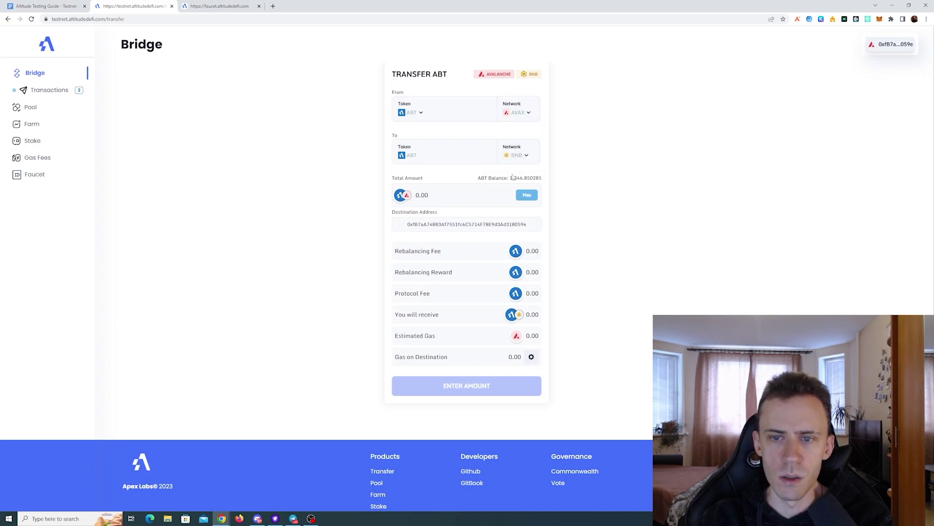
Route the full ABT balance from BNB, then reject the wallet's ABT spending-cap request
click(517, 112)
click(418, 197)
click(424, 198)
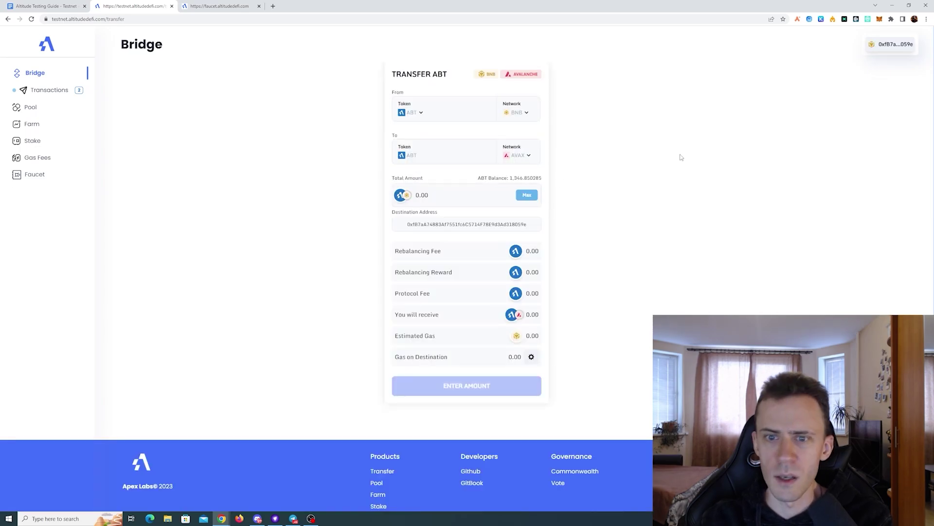
click(527, 195)
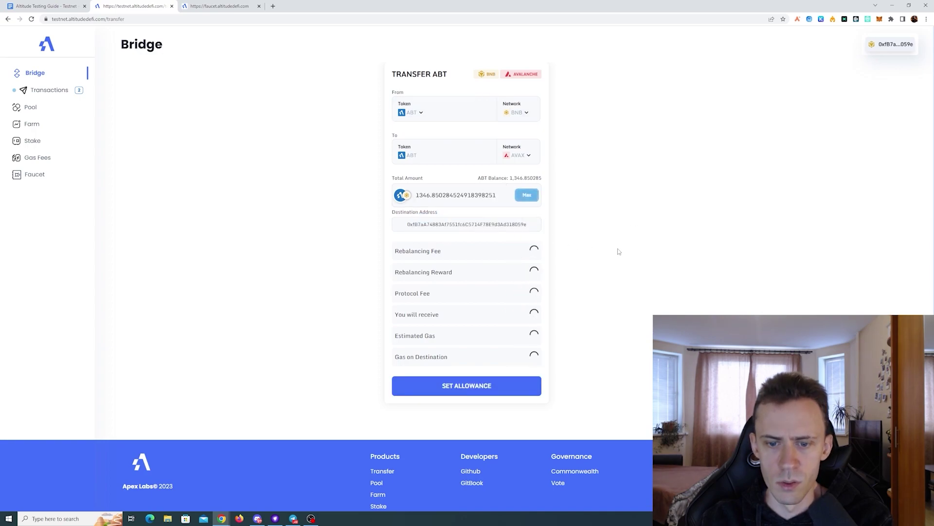
click(533, 385)
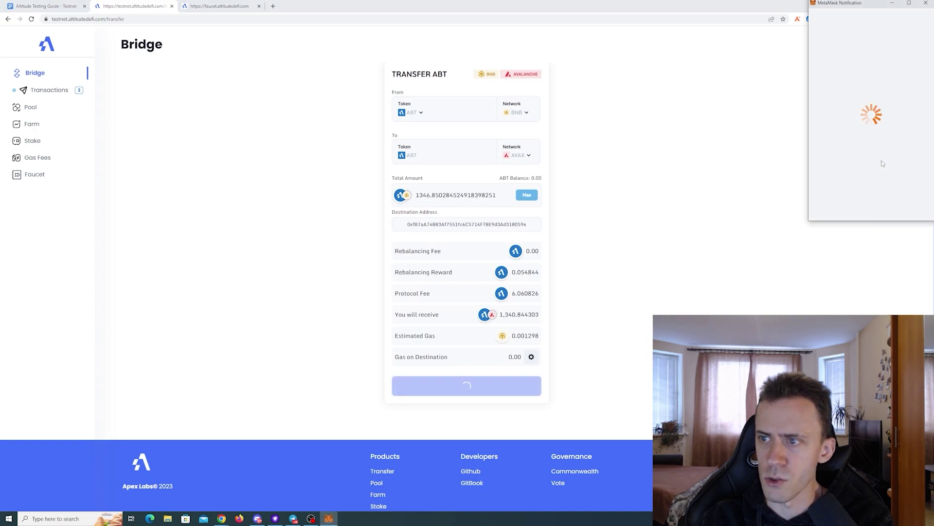
click(910, 151)
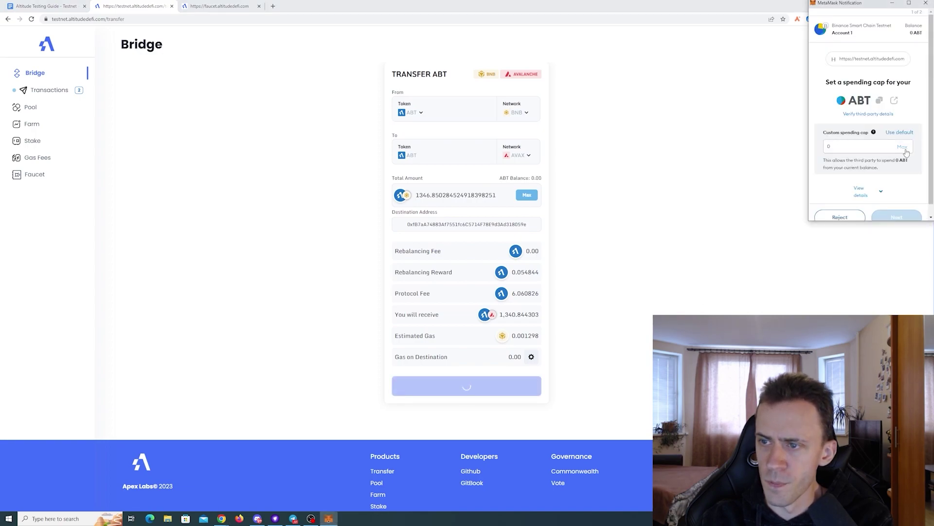
scroll(871, 156, down, 1)
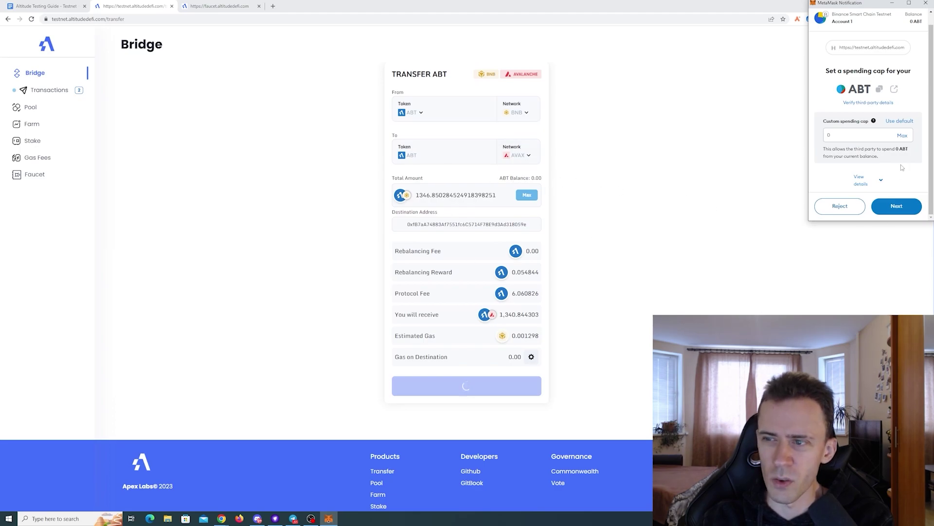
click(840, 206)
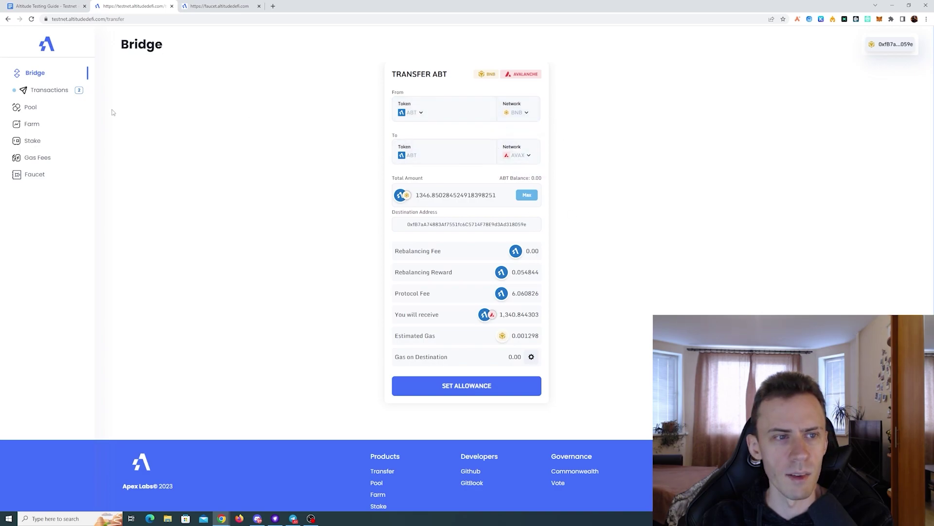
Glance at Transactions and Discord's #announcements channel, then return to the Bridge page
click(62, 91)
click(53, 73)
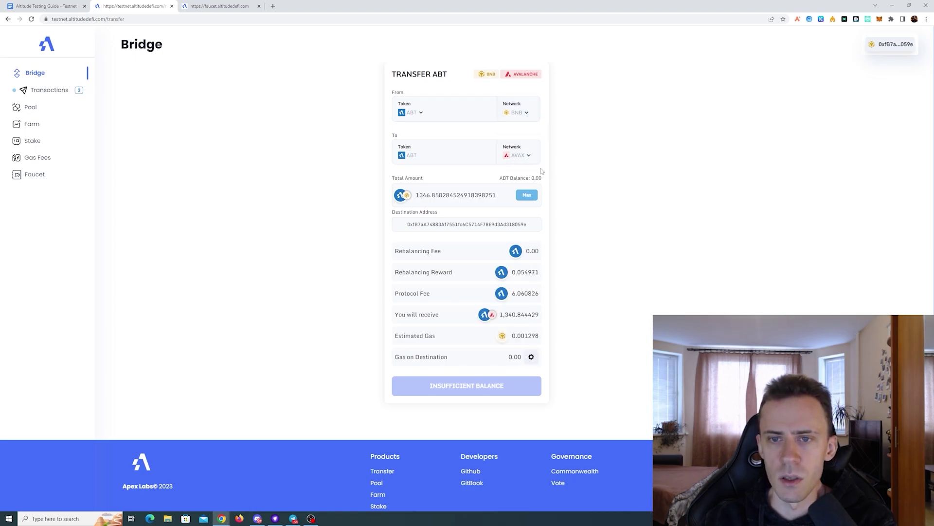
key(alt+Tab)
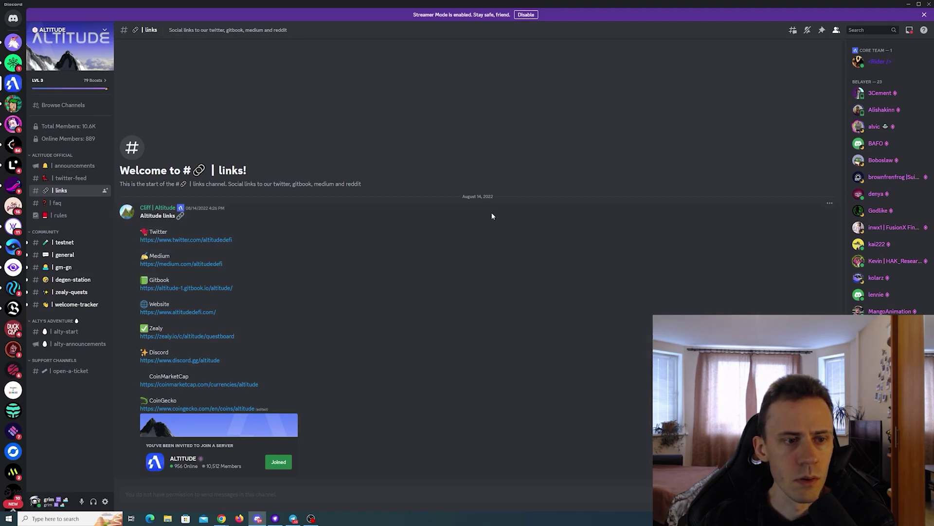
click(74, 165)
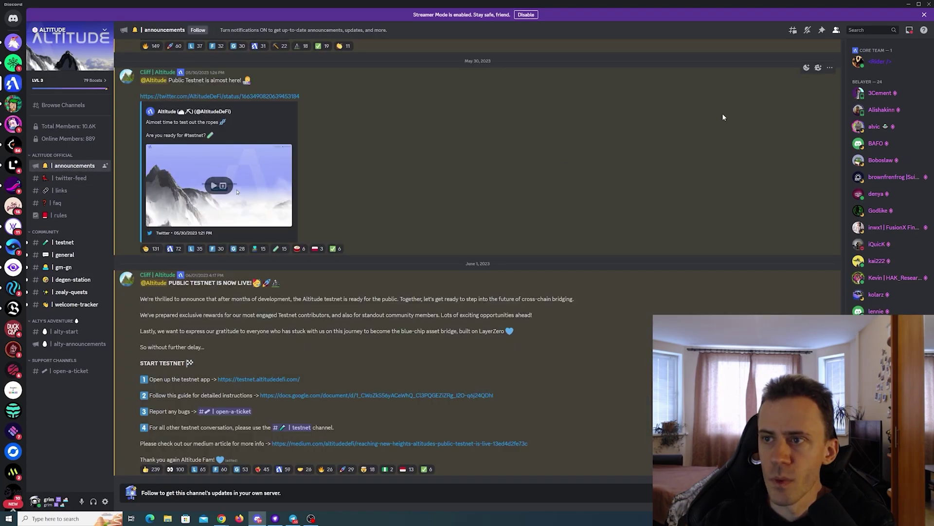
click(909, 3)
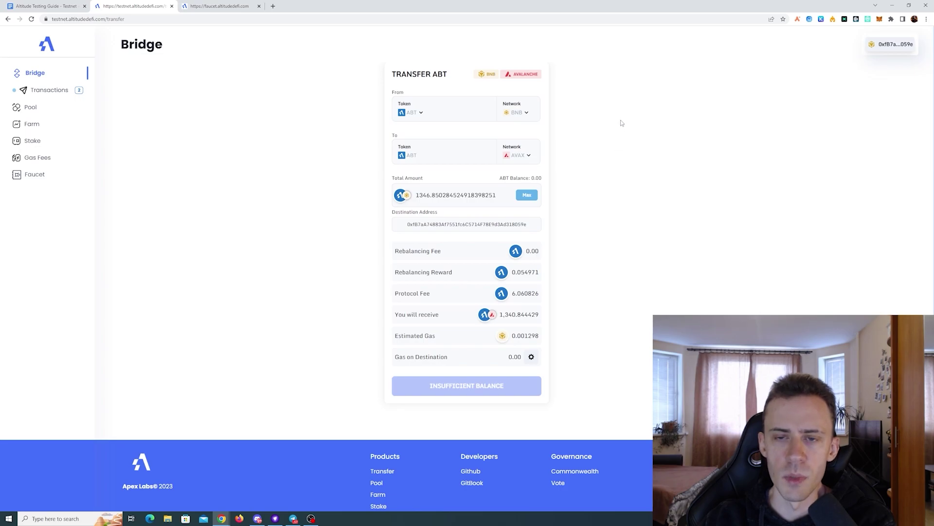
Switch the bridge token to USDC, then list the pending 500 USDC and 350 ABT transfers
click(74, 91)
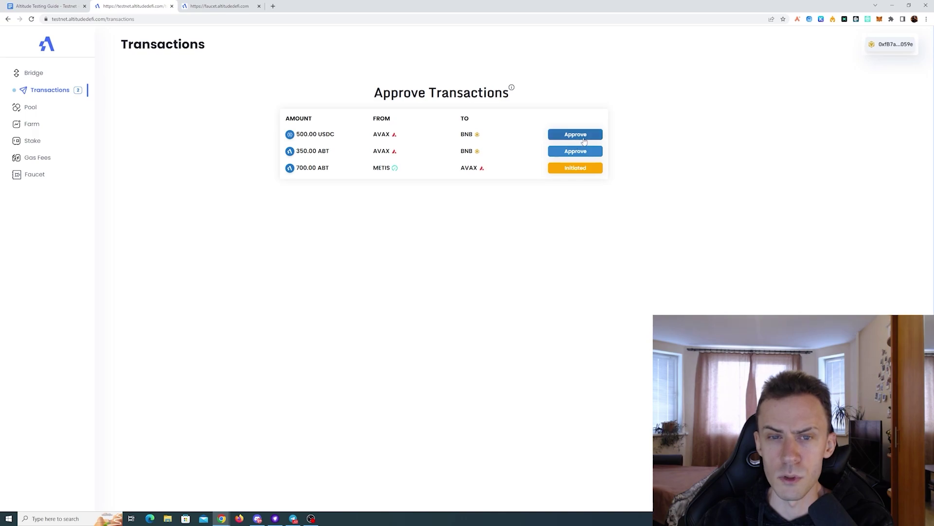
click(43, 73)
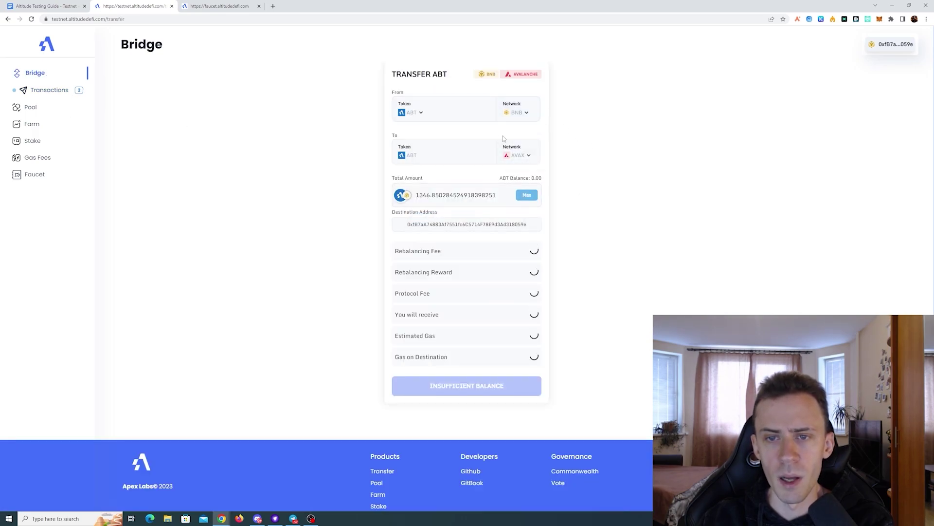
click(421, 113)
click(438, 221)
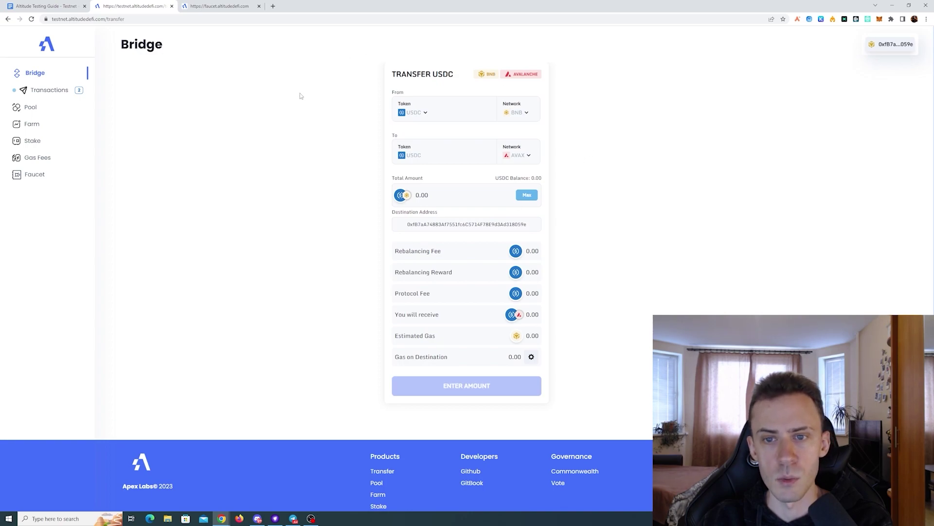
click(57, 92)
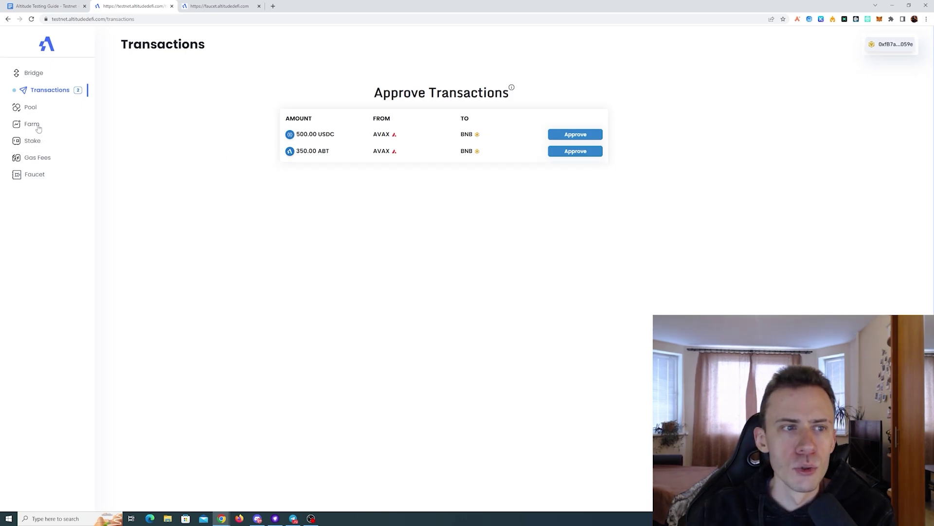
Open the ABT Avalanche–BNB pool, enter 500 and switch the wallet to Avalanche
click(31, 108)
scroll(577, 95, down, 2)
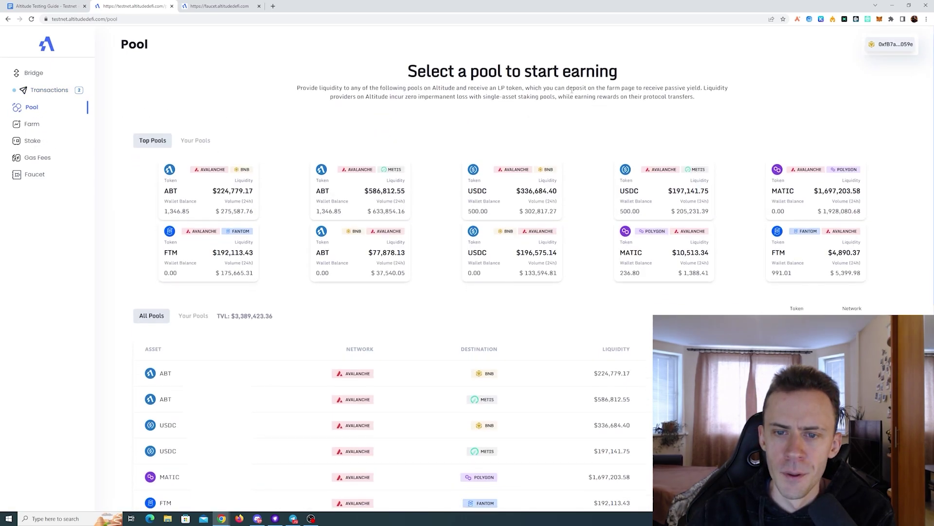
scroll(577, 95, up, 2)
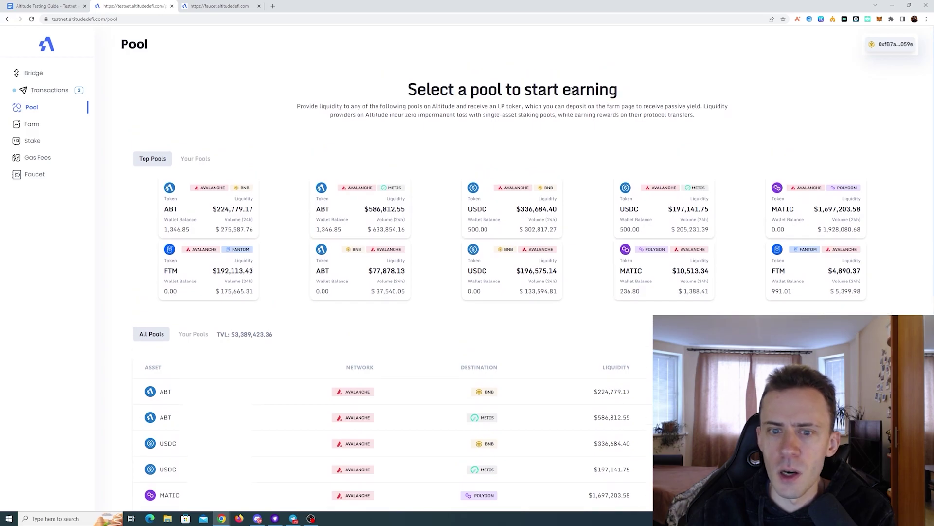
scroll(571, 89, down, 2)
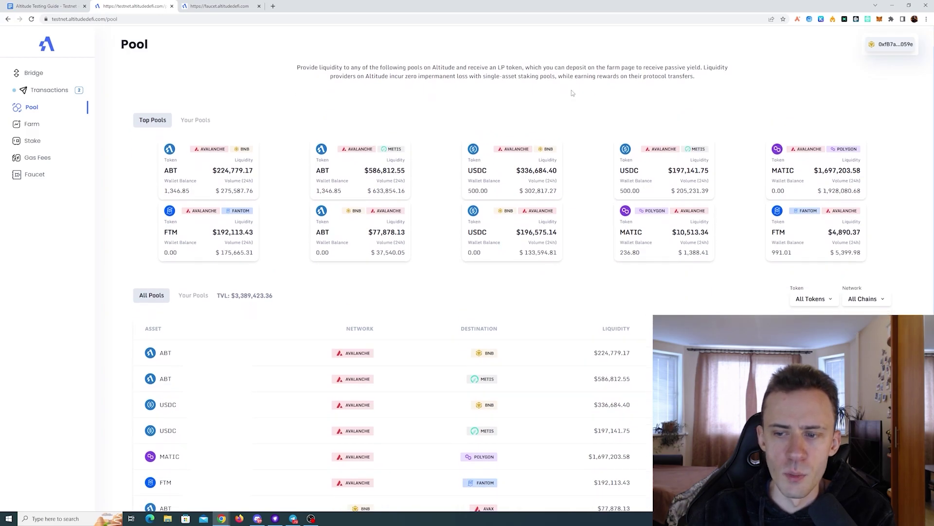
scroll(572, 89, up, 2)
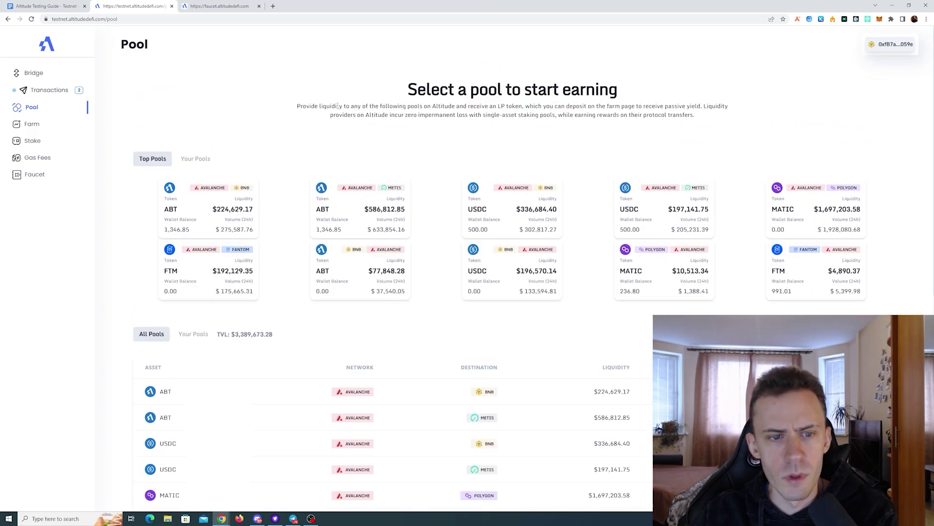
click(183, 211)
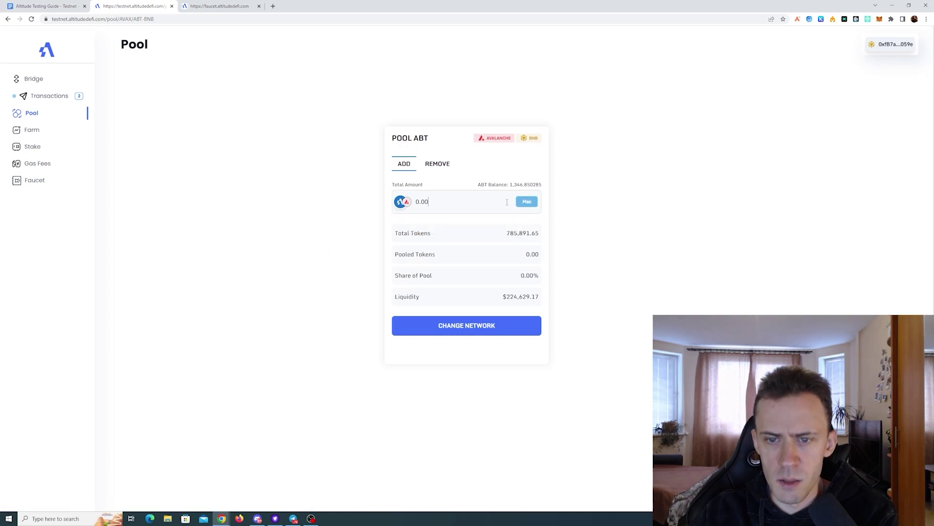
key(BackSpace)
key(BackSpace)
key(BackSpace)
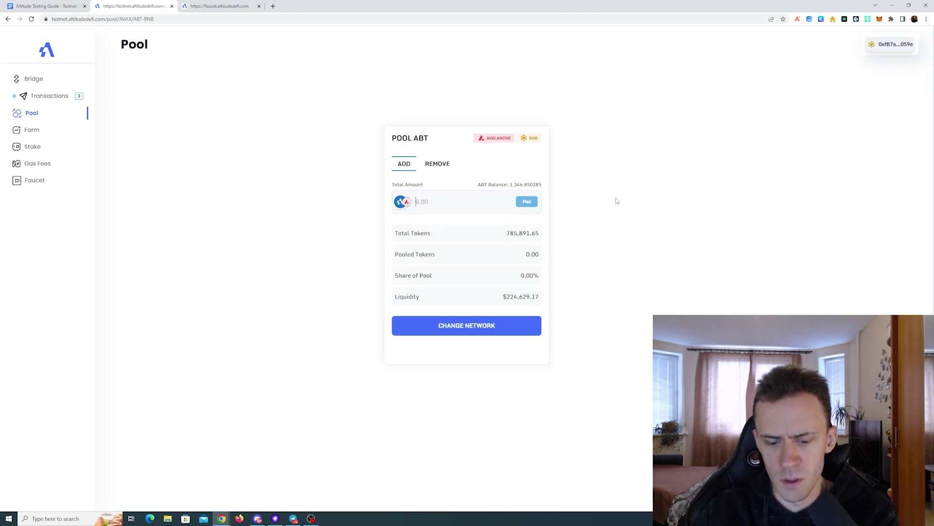
text(500)
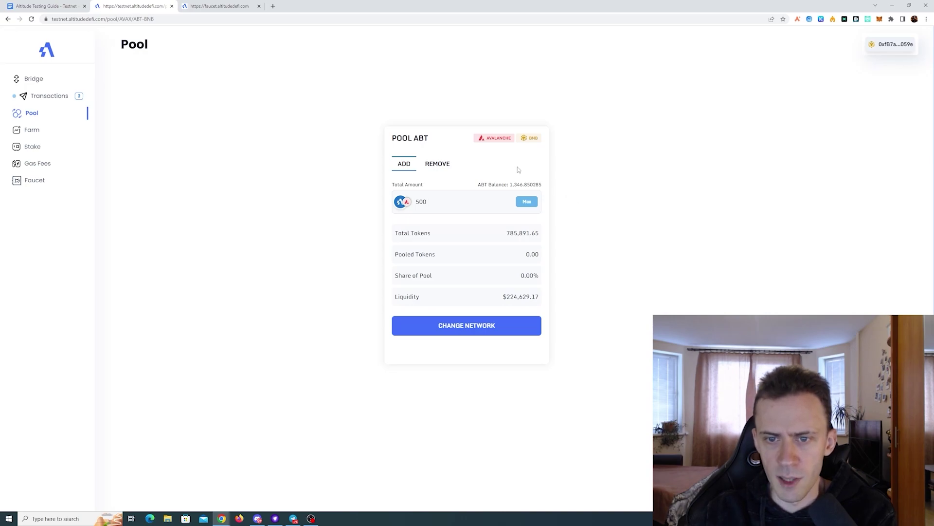
click(473, 325)
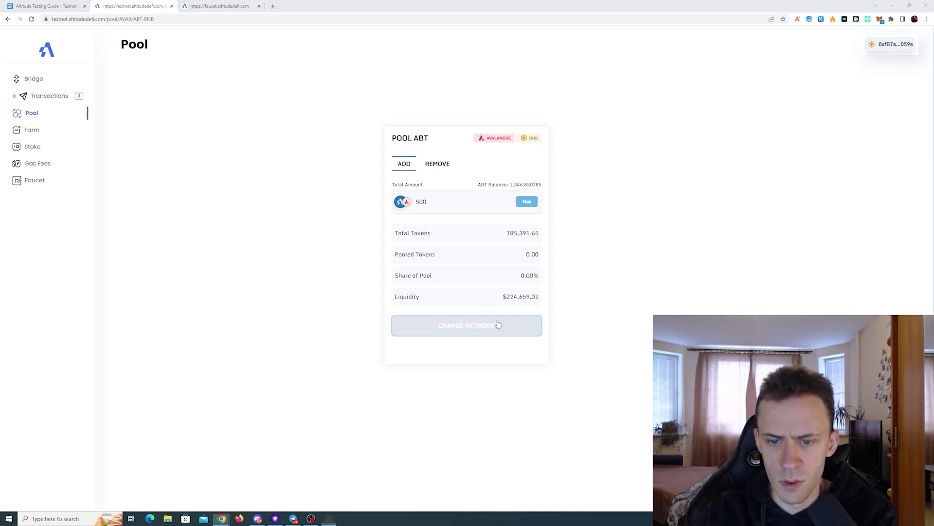
click(908, 205)
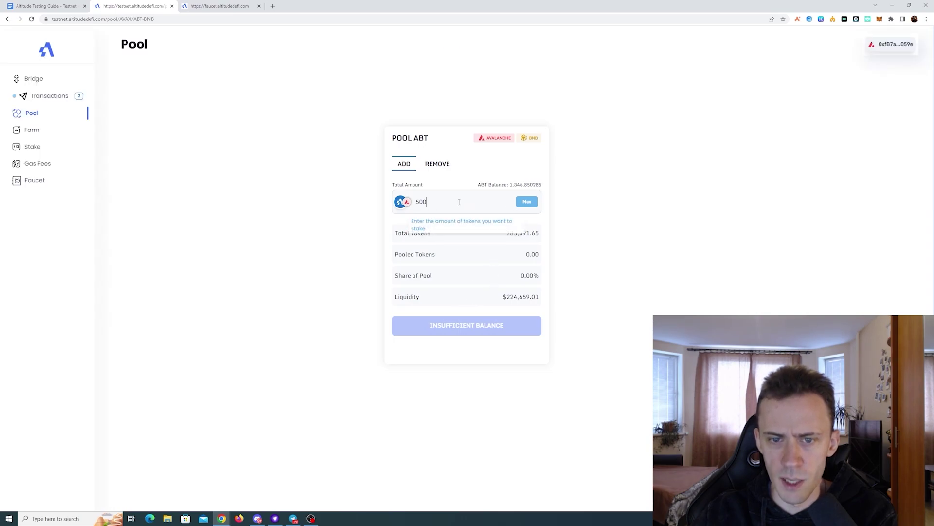
Re-enter the 500 ABT amount and add the liquidity, confirming the deposit in MetaMask
drag(435, 201, 376, 209)
key(BackSpace)
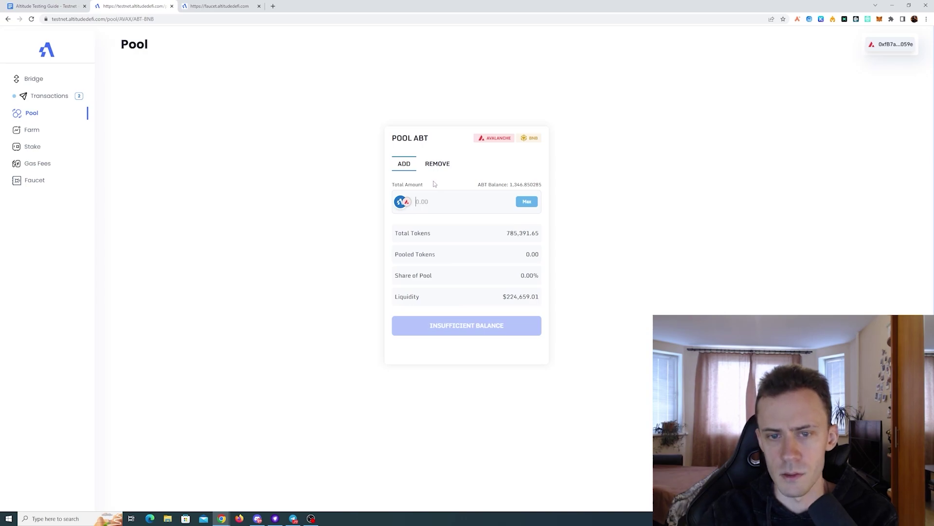
text(500)
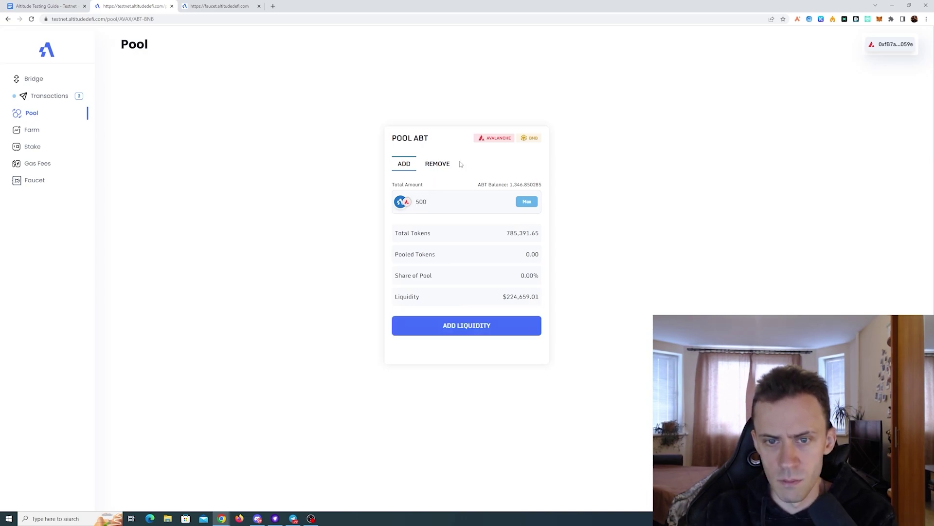
click(437, 165)
click(407, 166)
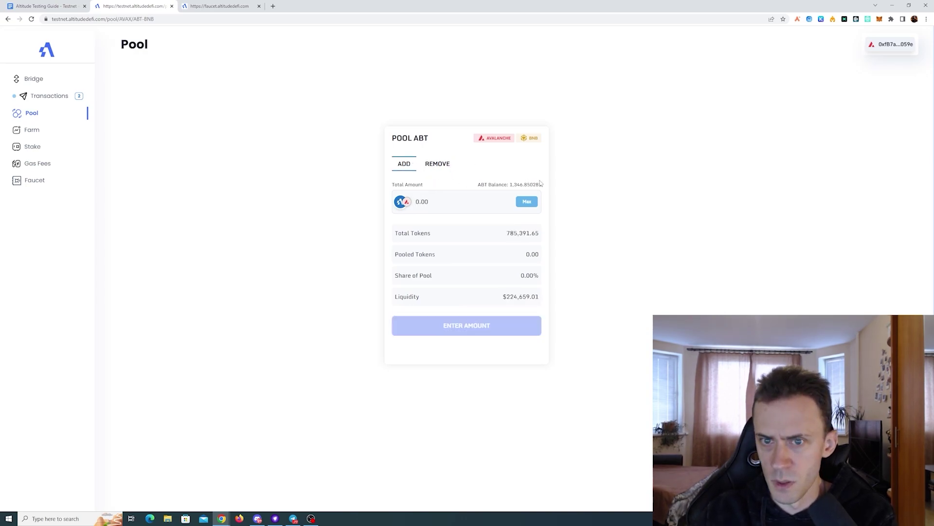
click(527, 201)
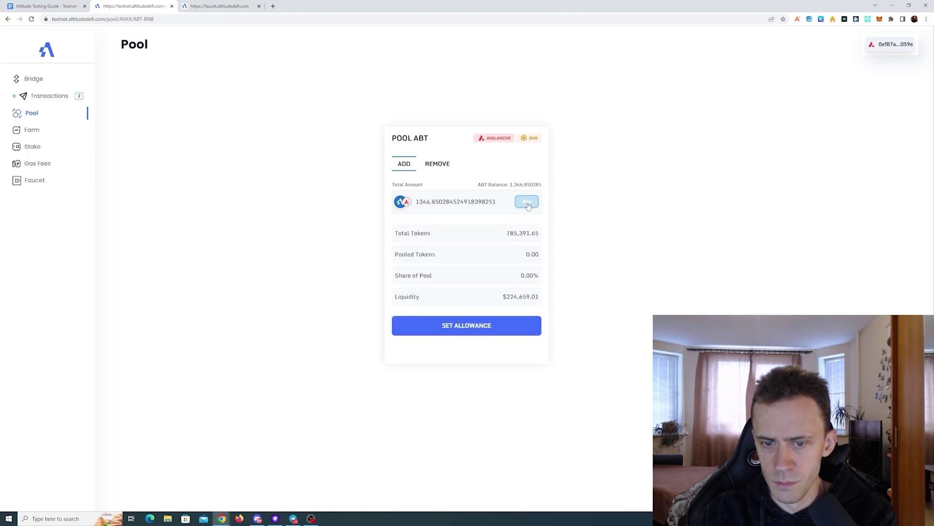
double_click(501, 199)
text(500)
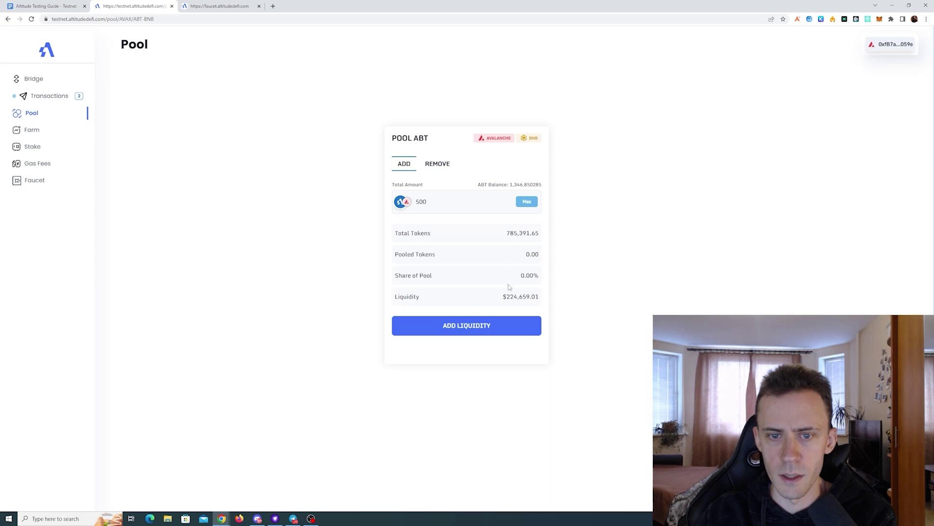
click(507, 325)
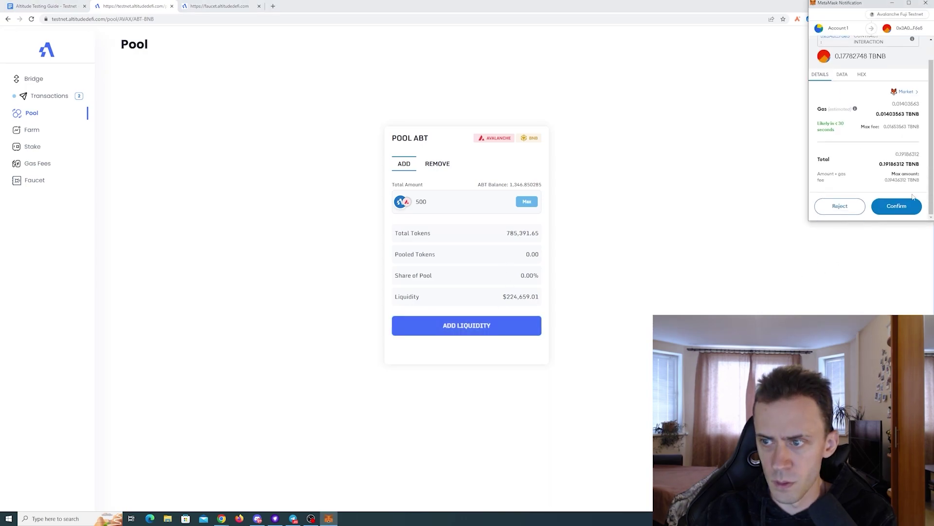
click(906, 206)
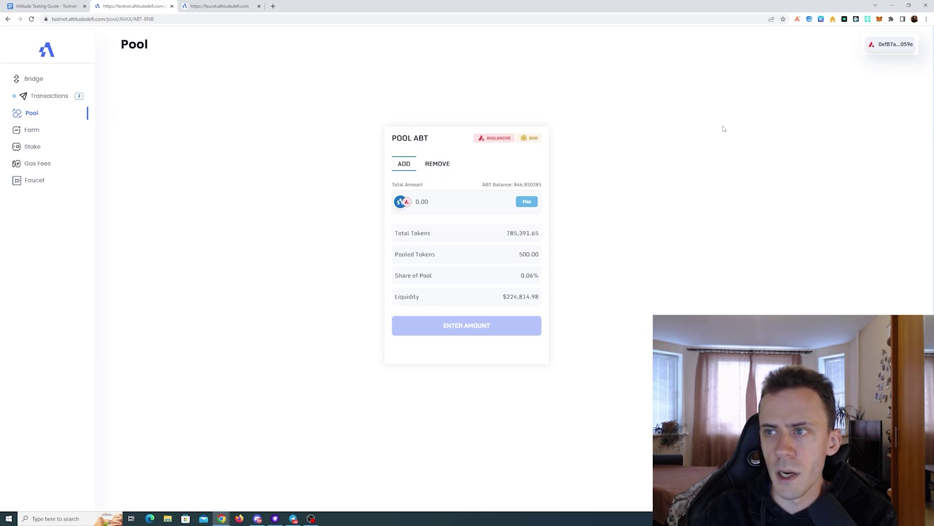
Open the FTM Fantom–Avalanche pool, switch the wallet to Fantom and enter 500 FTM
click(38, 116)
click(776, 194)
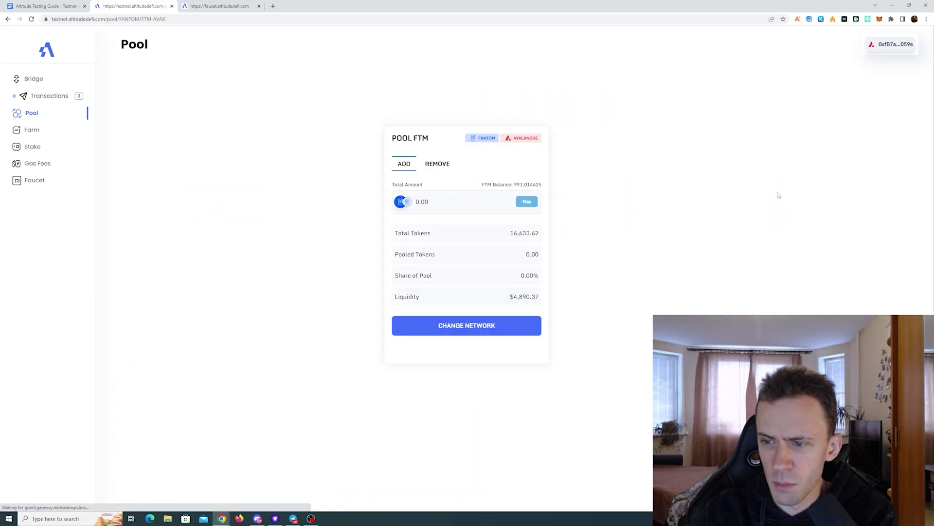
click(483, 202)
text(5000)
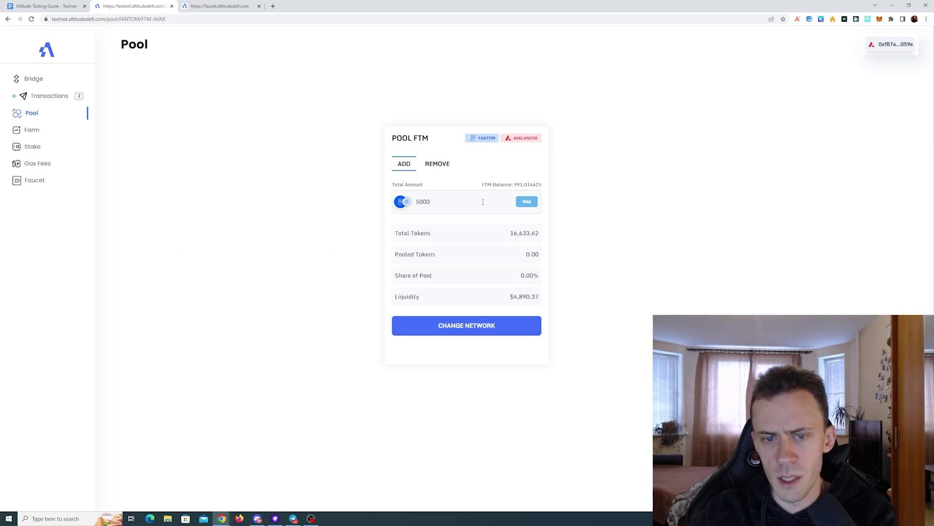
click(475, 324)
click(901, 205)
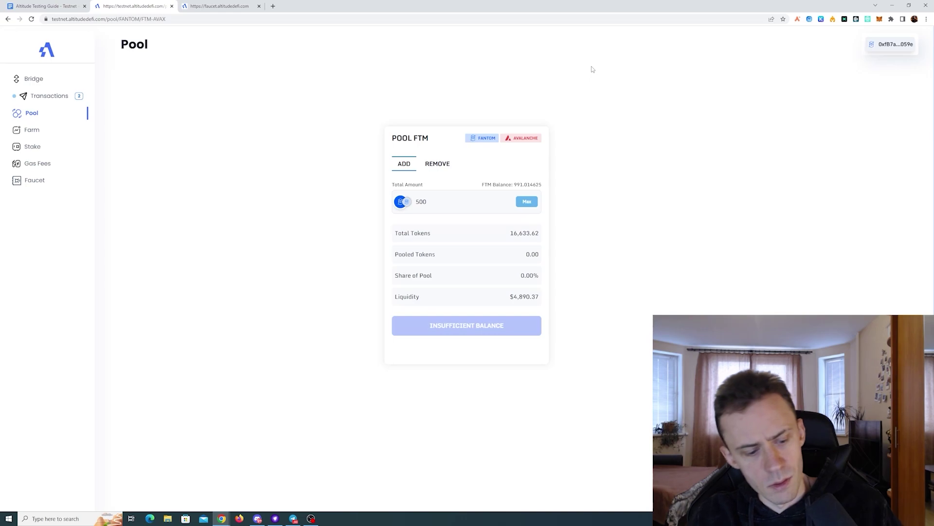
key(F5)
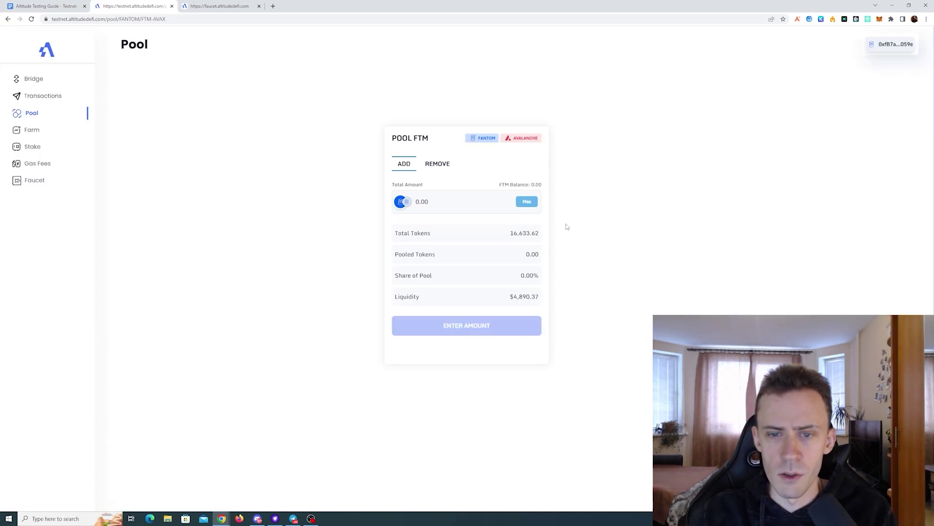
click(467, 203)
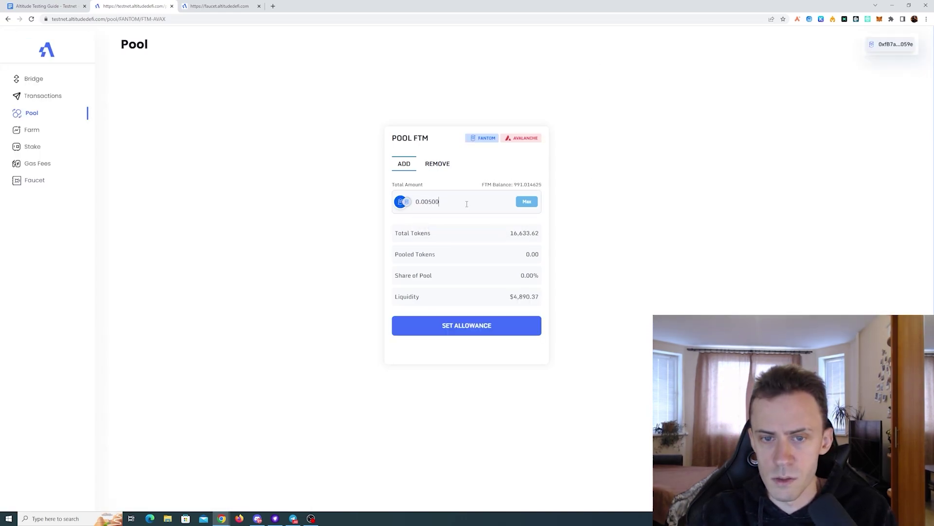
drag(467, 204, 332, 206)
text(500)
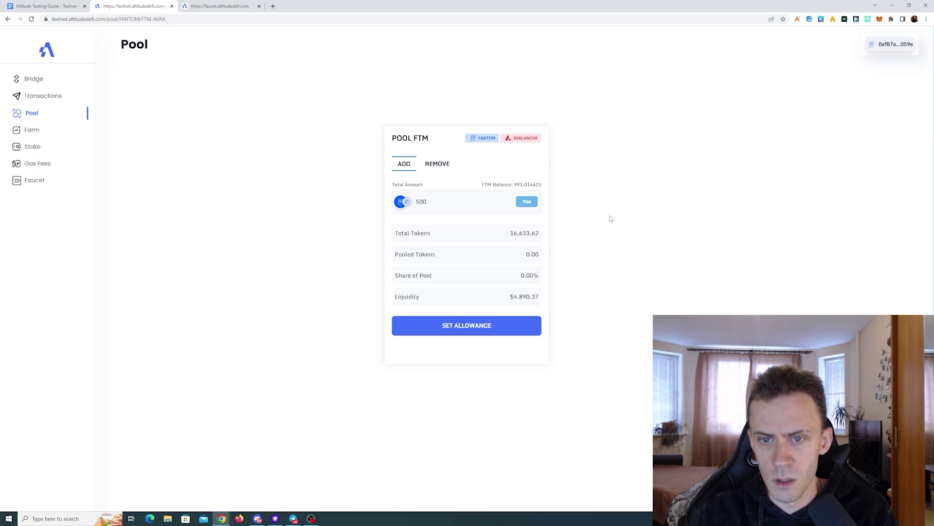
Approve the FTM spending cap with market gas, then add the 500 FTM and confirm
click(518, 331)
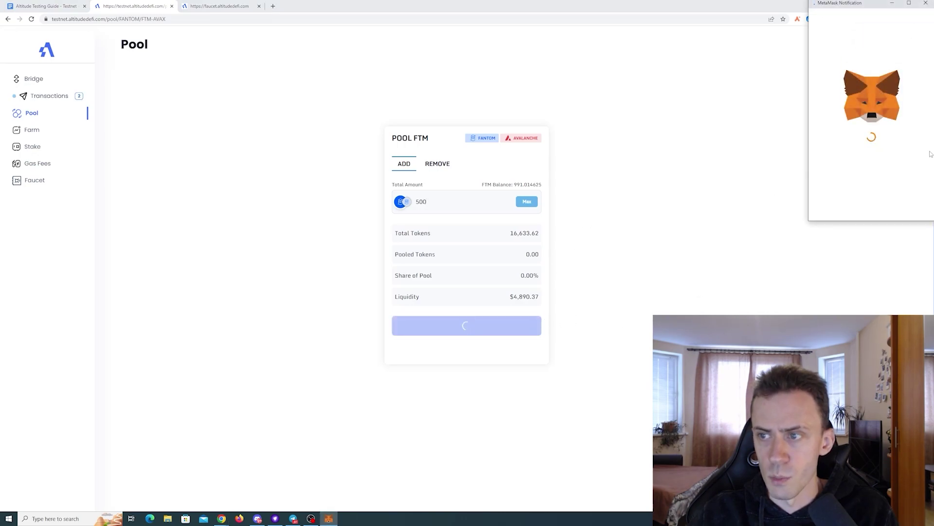
scroll(873, 130, down, 2)
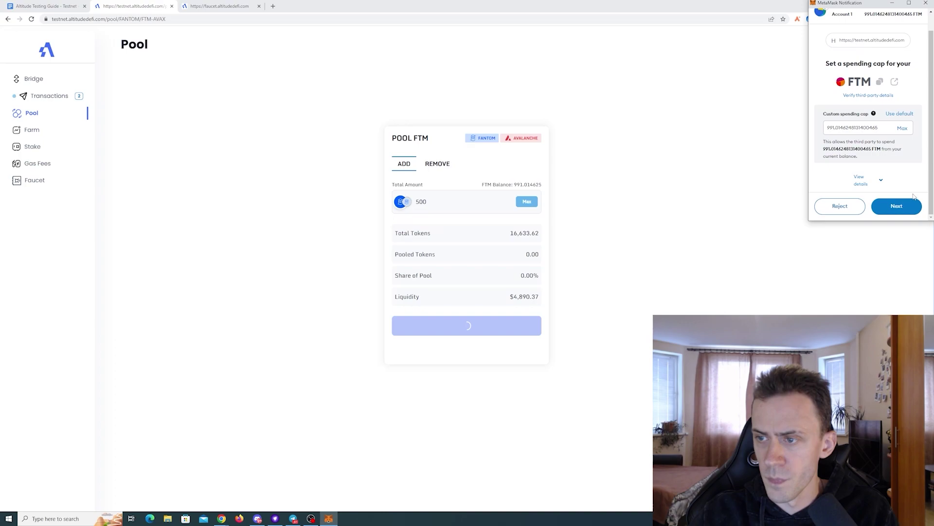
click(897, 204)
scroll(885, 122, down, 2)
click(884, 122)
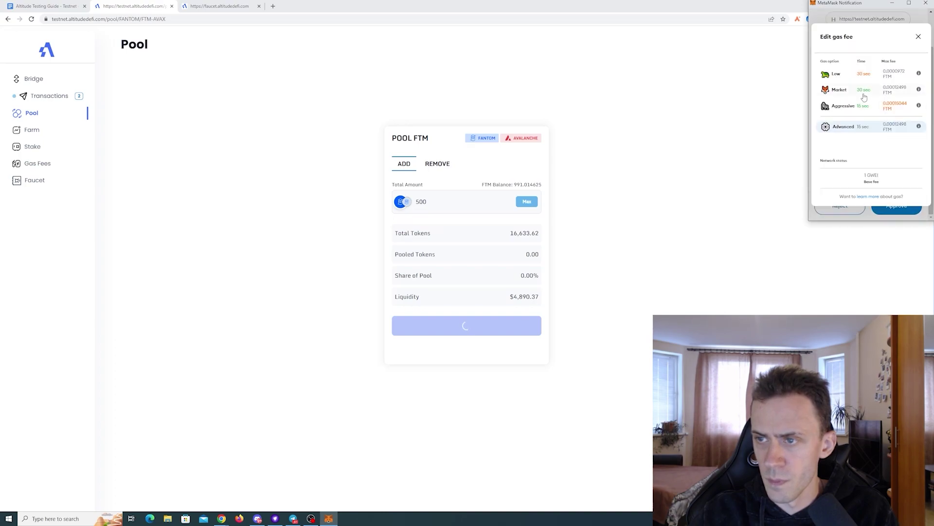
click(886, 90)
click(901, 212)
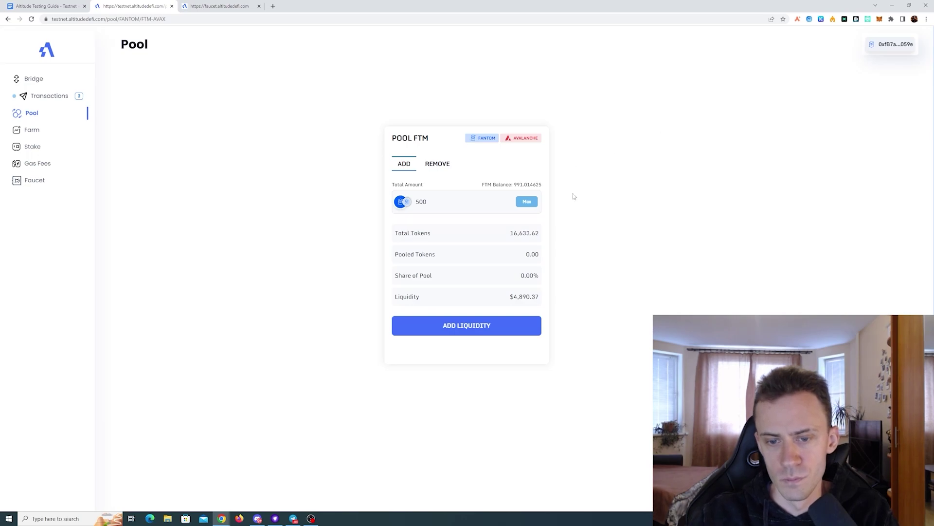
click(502, 329)
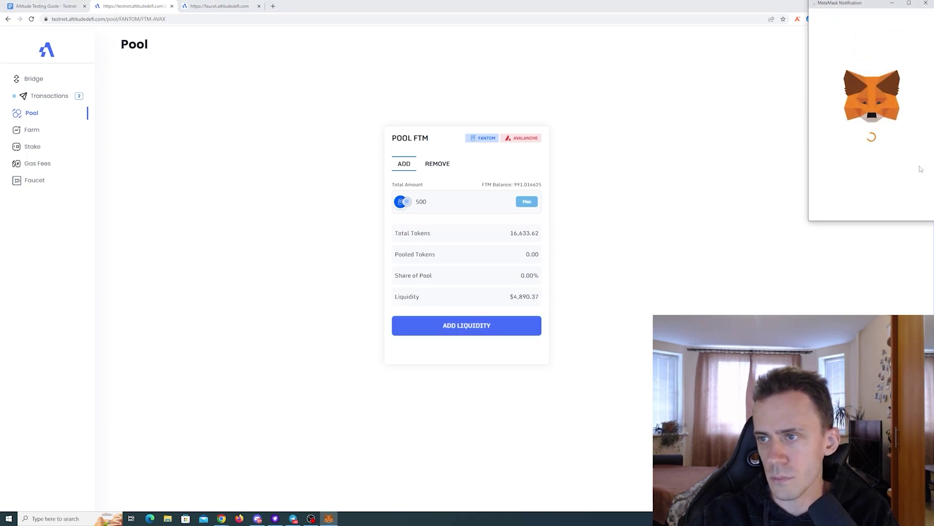
click(898, 204)
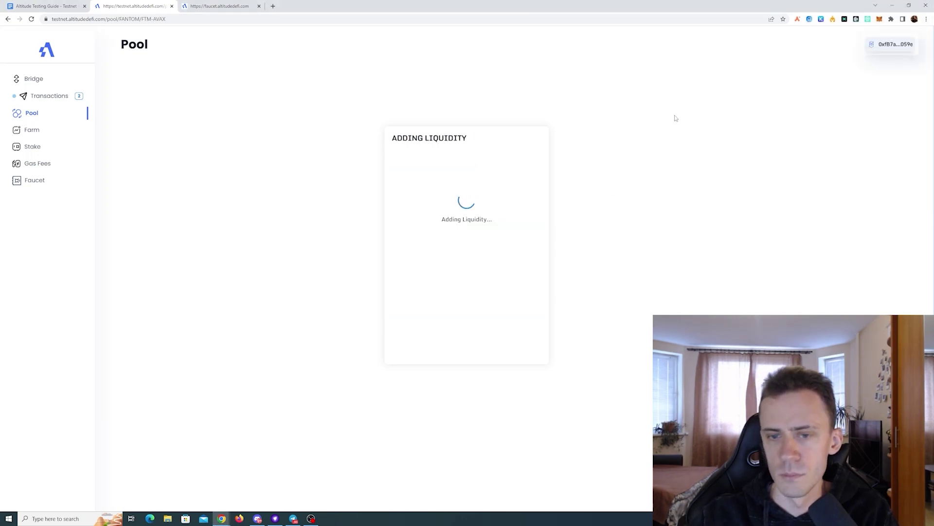
Open the USDC Metis–Avalanche pool and switch the wallet to the Metis network
scroll(636, 161, down, 5)
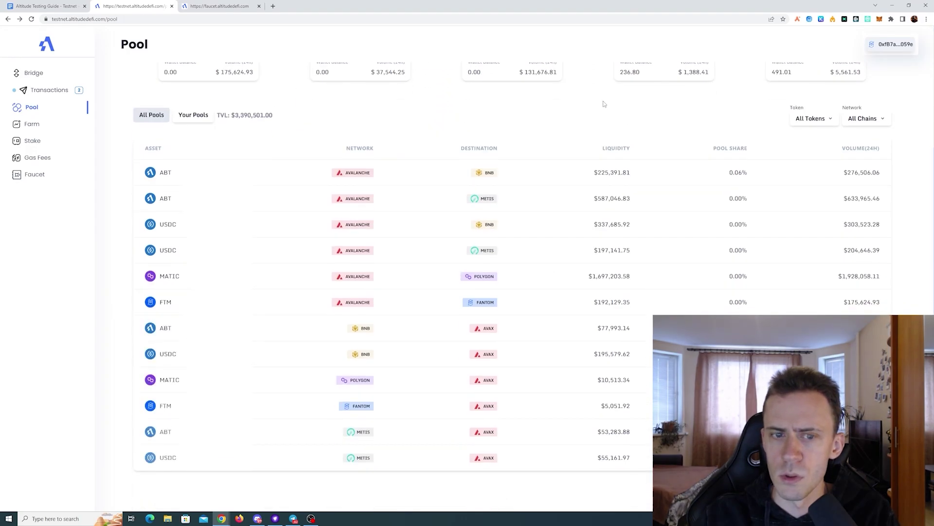
scroll(442, 377, down, 3)
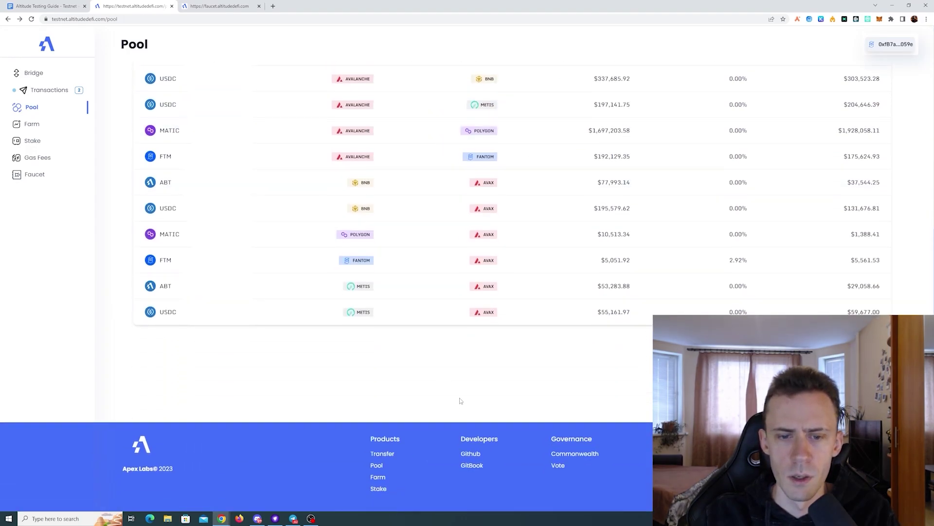
scroll(428, 379, up, 2)
click(410, 421)
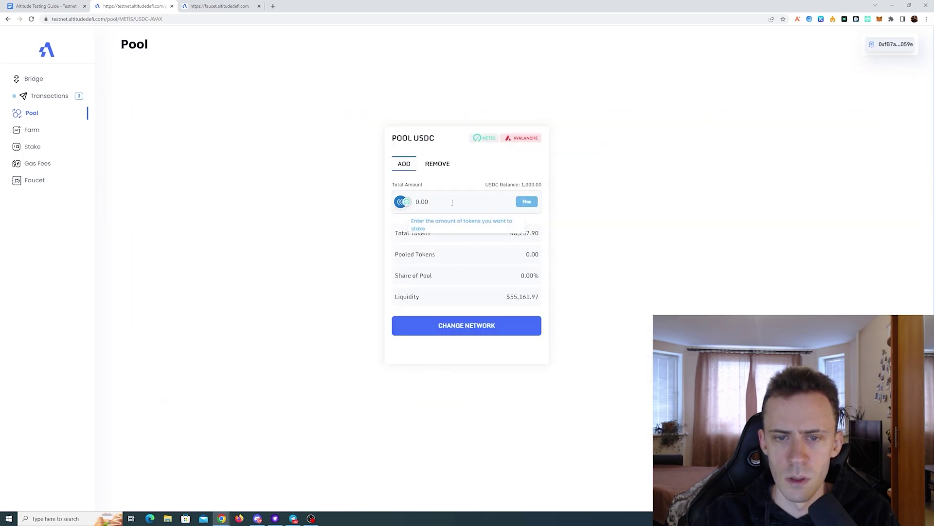
drag(451, 203, 340, 207)
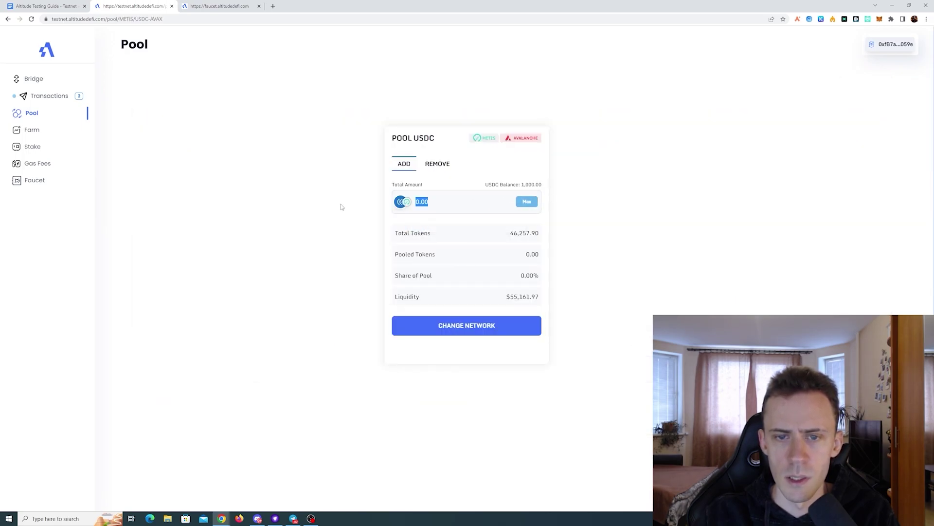
click(42, 112)
scroll(511, 308, down, 10)
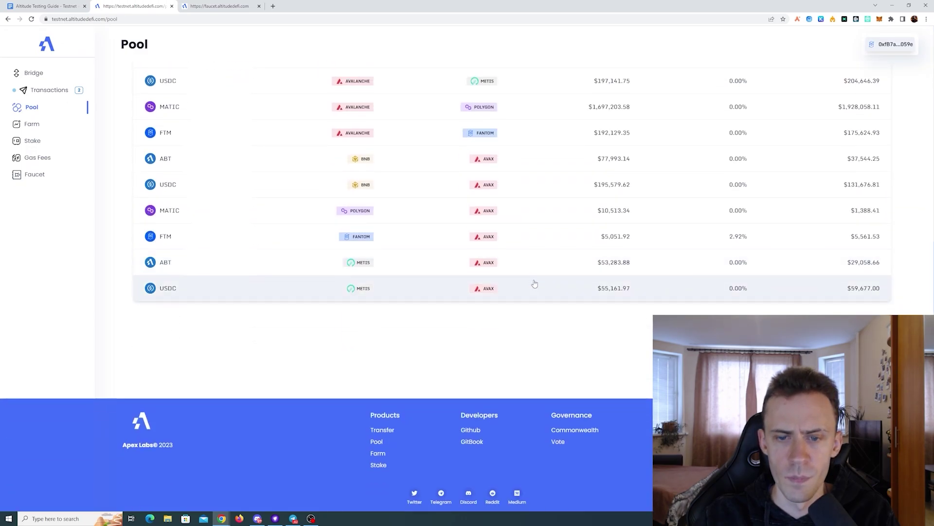
click(534, 283)
drag(450, 202, 346, 211)
text(500)
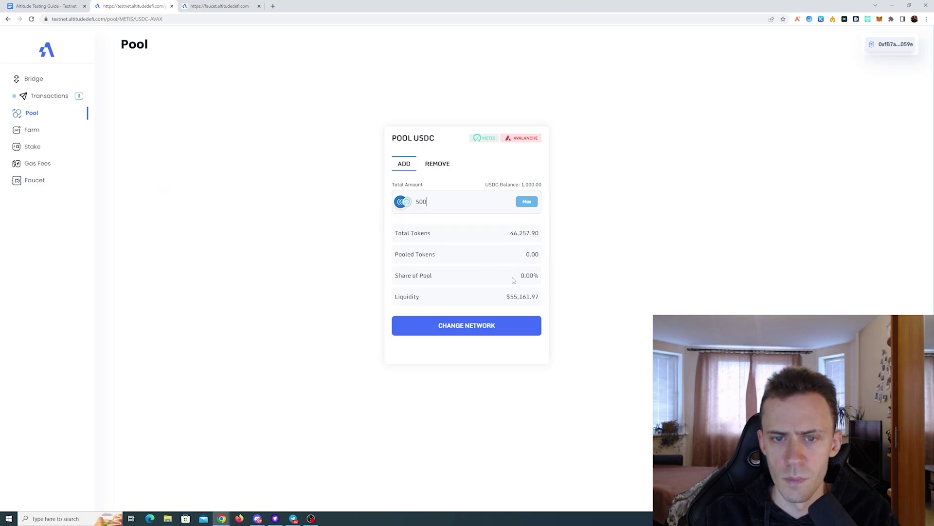
click(489, 326)
click(909, 205)
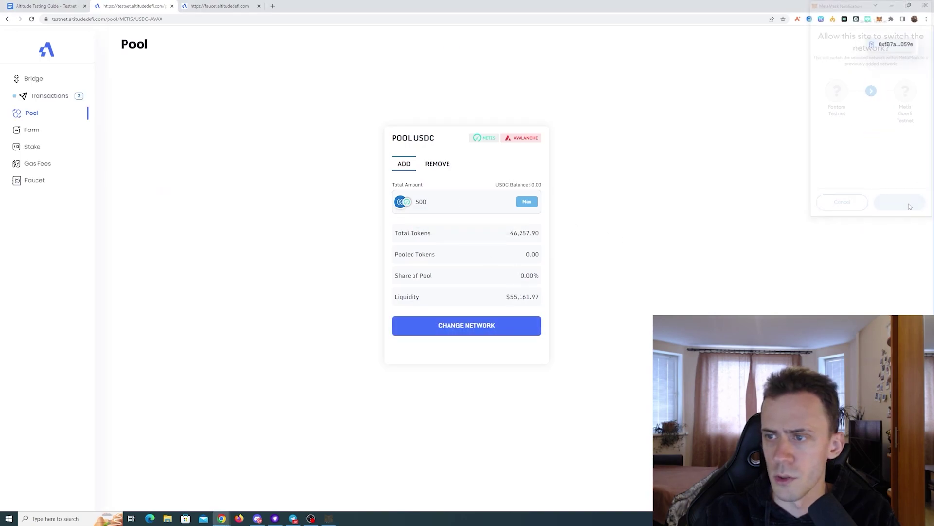
Enter 500 USDC and approve a 1000 USDC spending cap for the pool
click(462, 325)
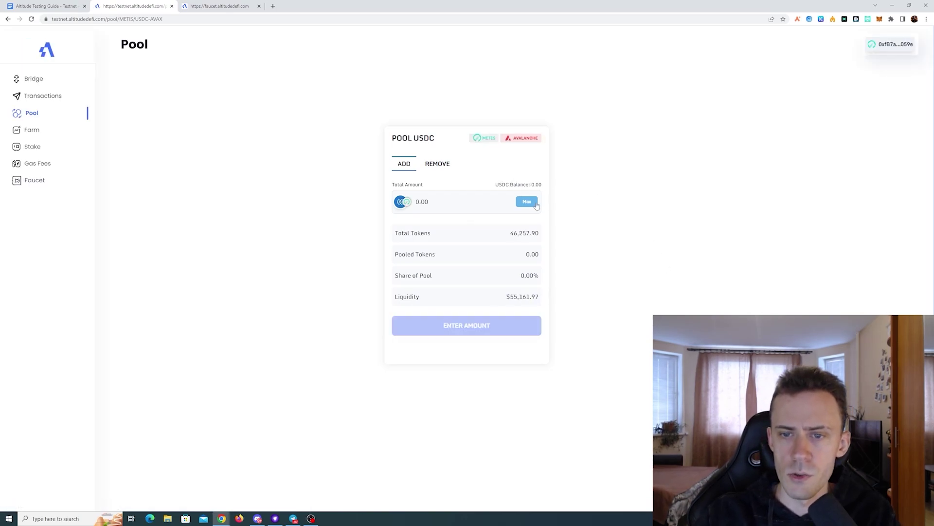
click(469, 203)
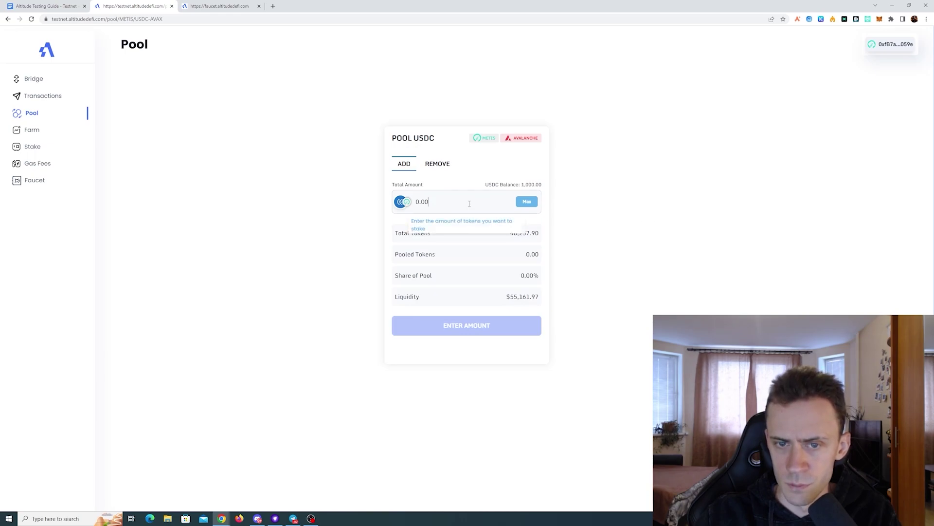
text(500)
click(458, 325)
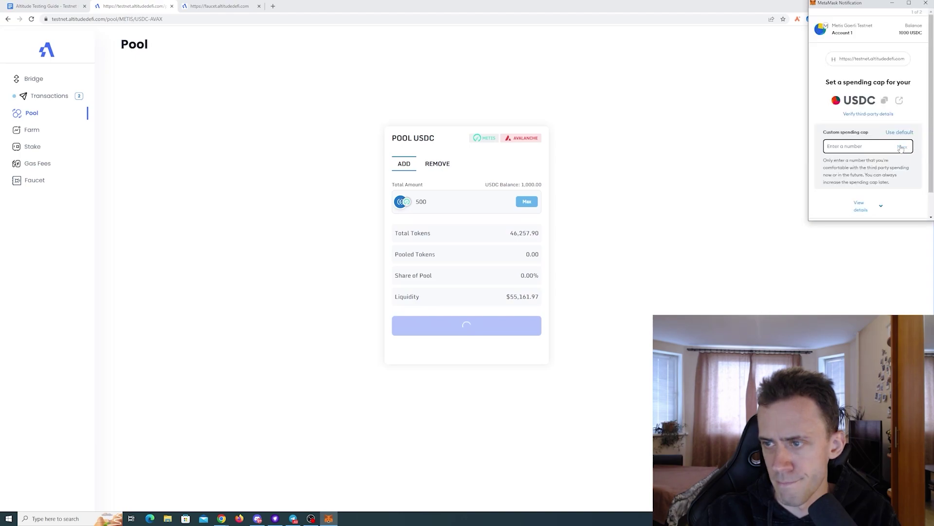
click(900, 148)
click(908, 213)
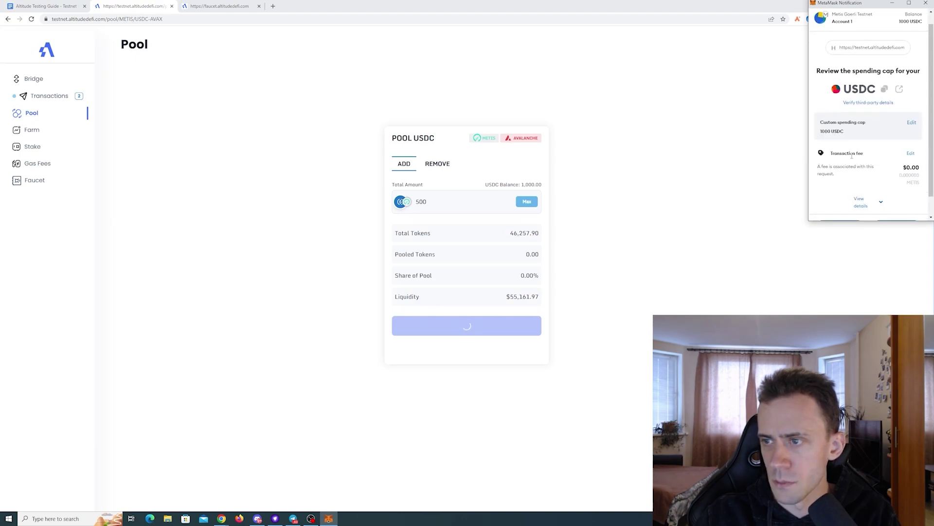
scroll(852, 155, down, 2)
click(890, 204)
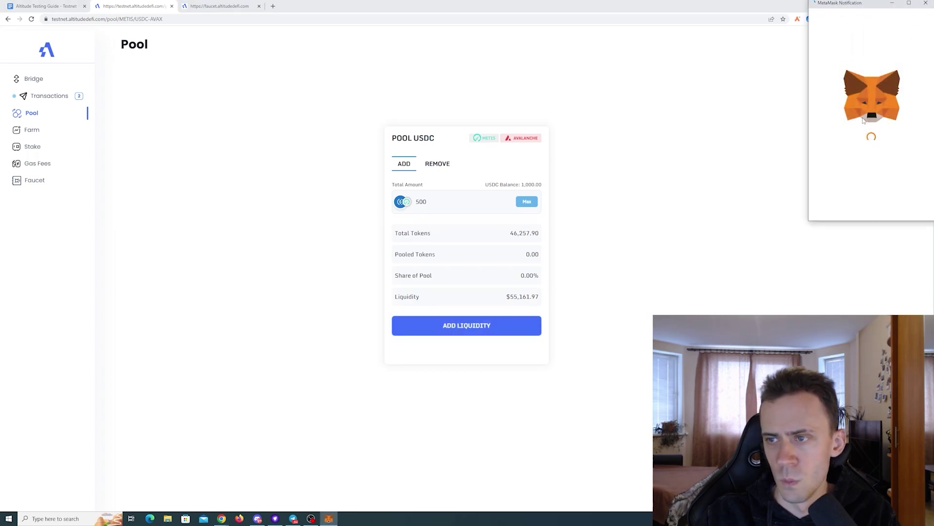
Confirm the 500 USDC liquidity deposit and list only the pools you have joined
scroll(876, 170, down, 1)
click(895, 204)
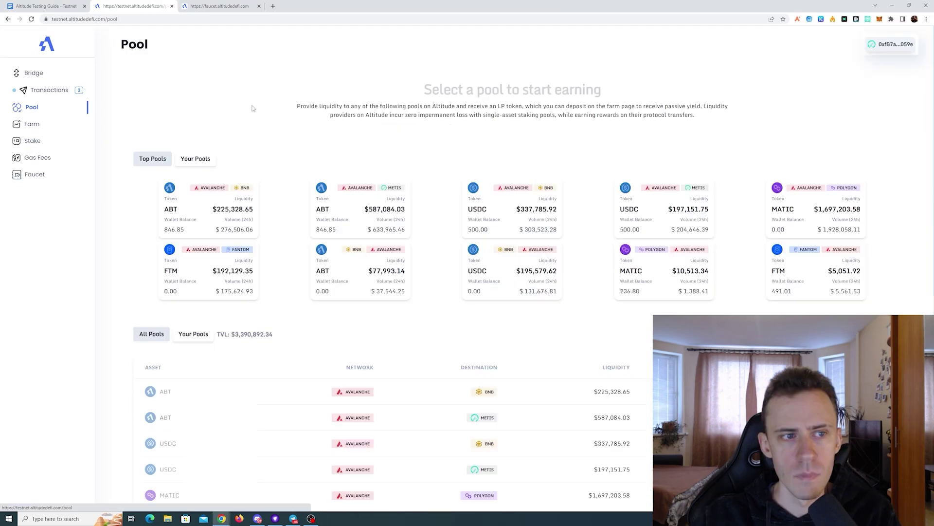
click(209, 159)
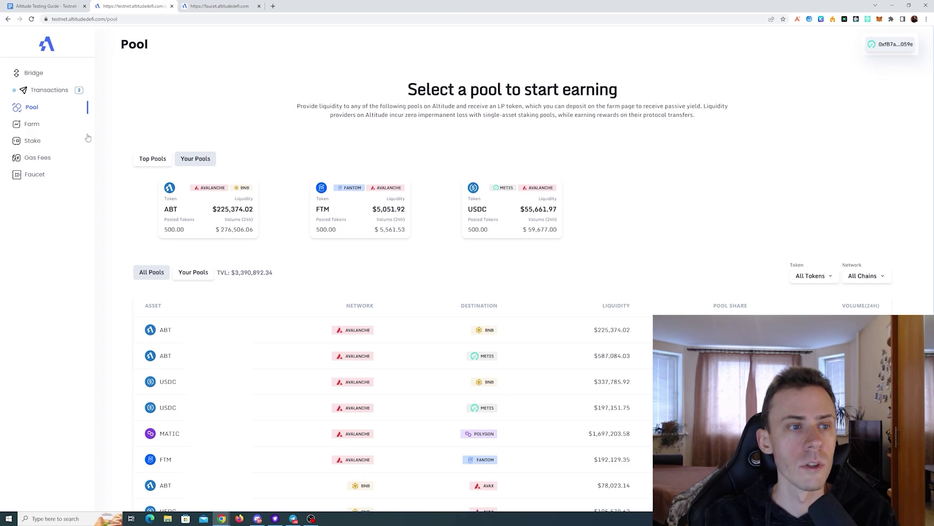
Open the Farm page and scroll through the farms table
click(25, 133)
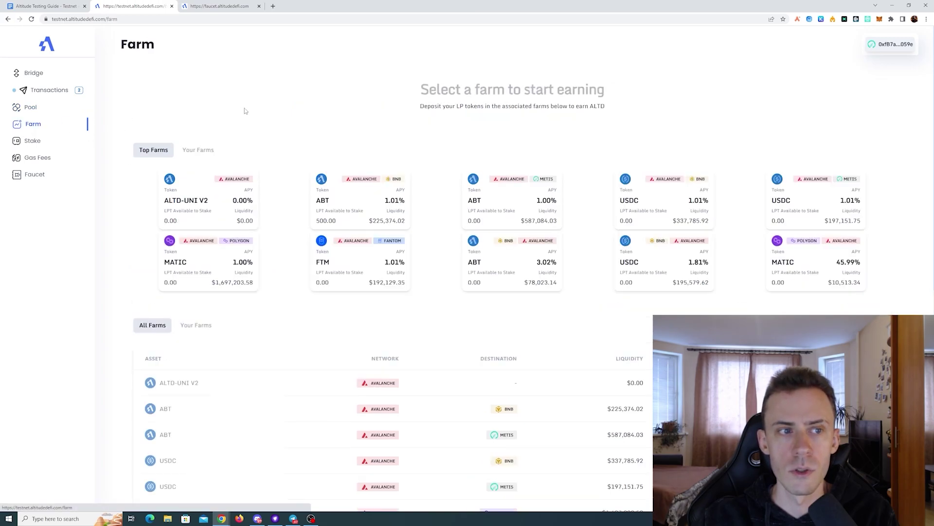
scroll(431, 115, down, 7)
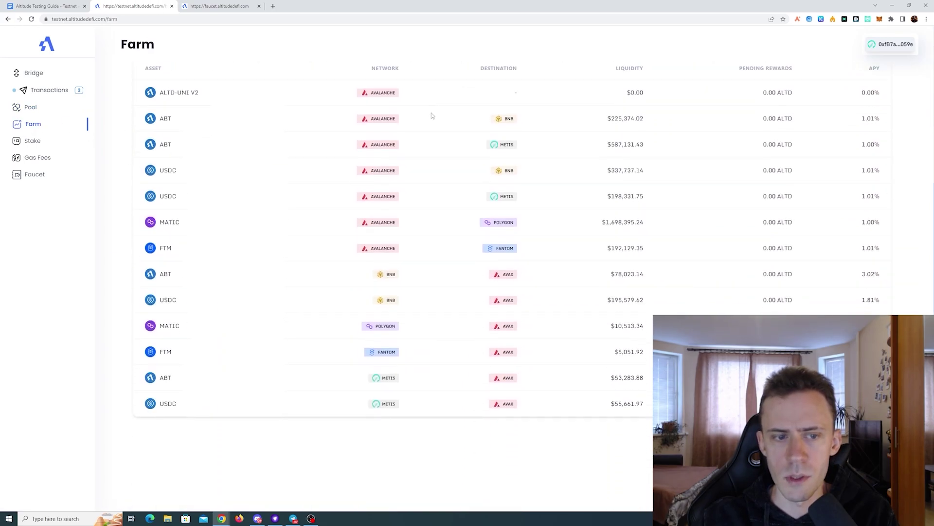
scroll(431, 116, up, 7)
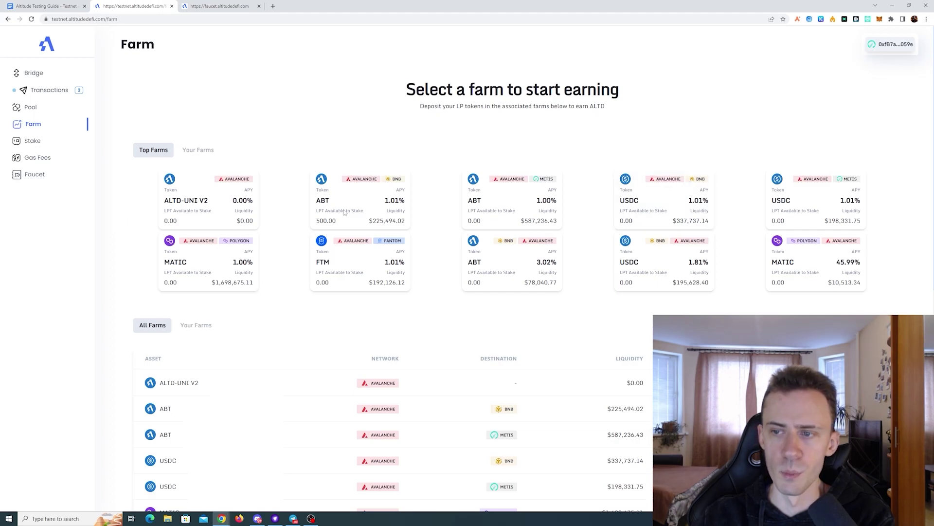
Open the ABT Avalanche–BNB farm, fill the 500 LP balance and switch the wallet network
click(384, 214)
click(525, 204)
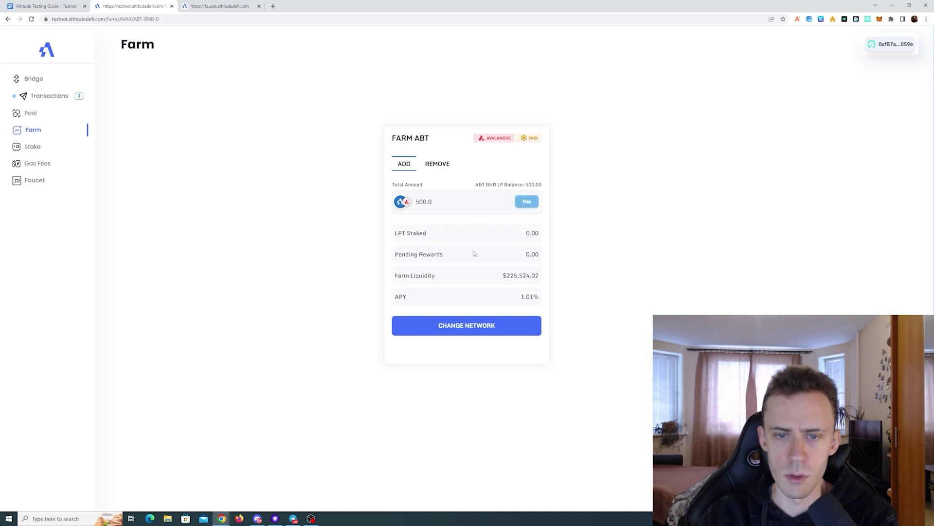
click(476, 327)
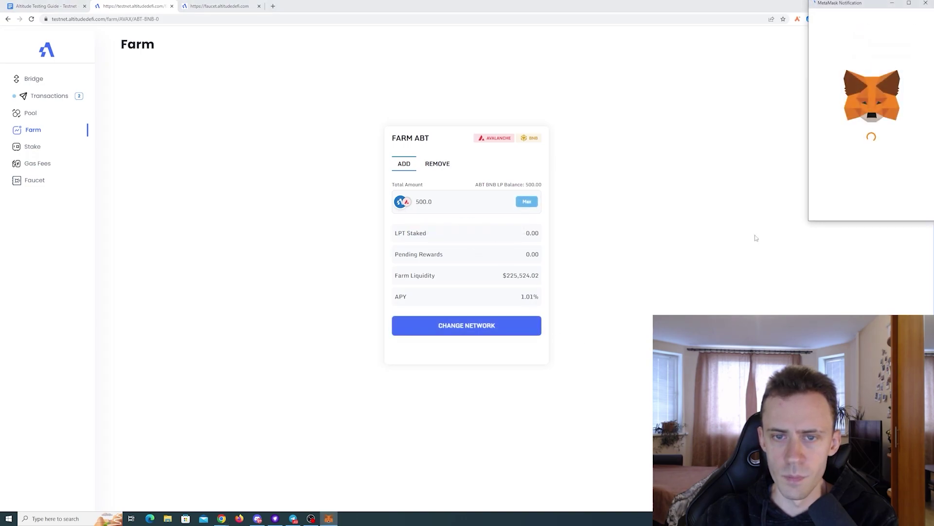
click(898, 205)
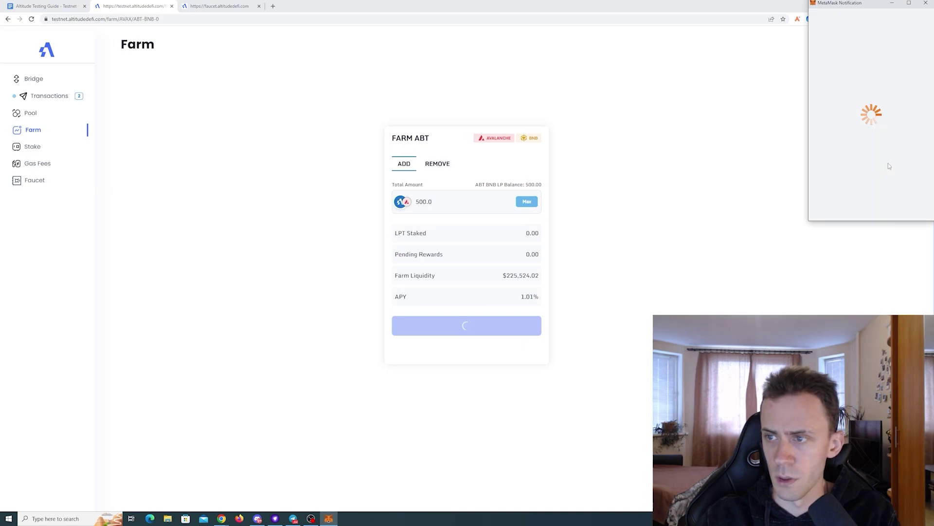
Approve a 500 ABT BNB LP spending cap with market gas and stake the tokens
click(901, 147)
scroll(898, 185, down, 1)
click(896, 206)
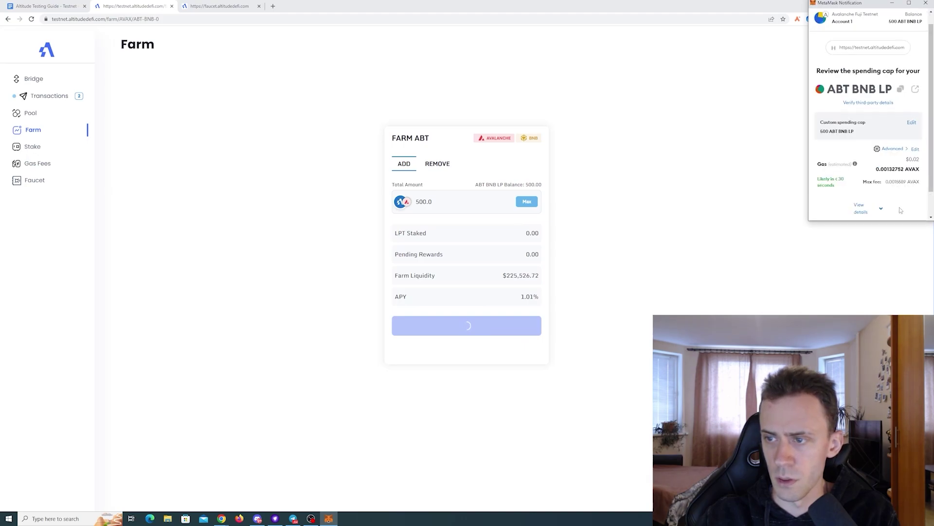
scroll(901, 195, down, 1)
click(893, 113)
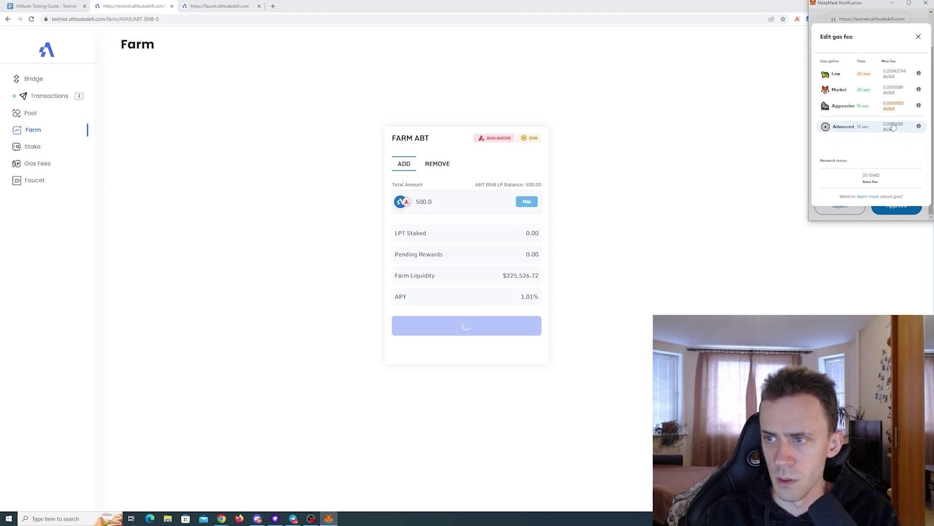
click(857, 95)
click(902, 214)
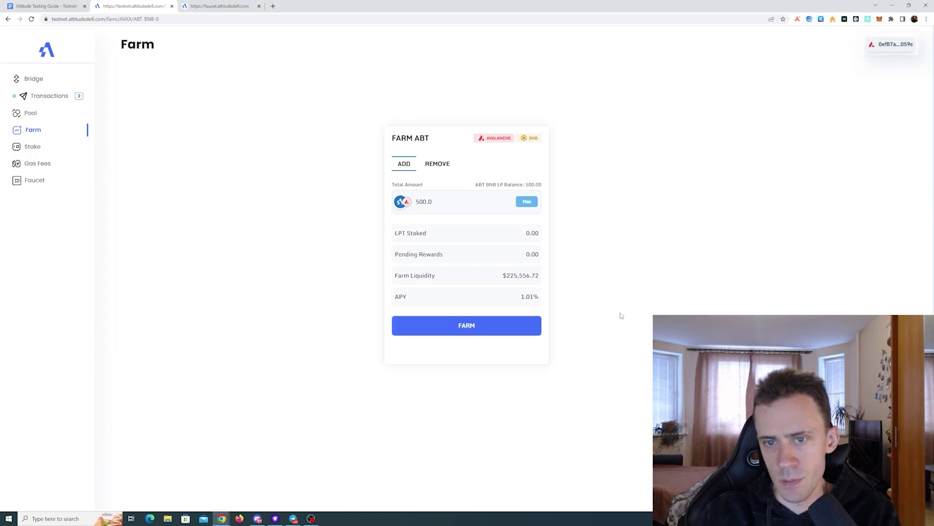
click(501, 325)
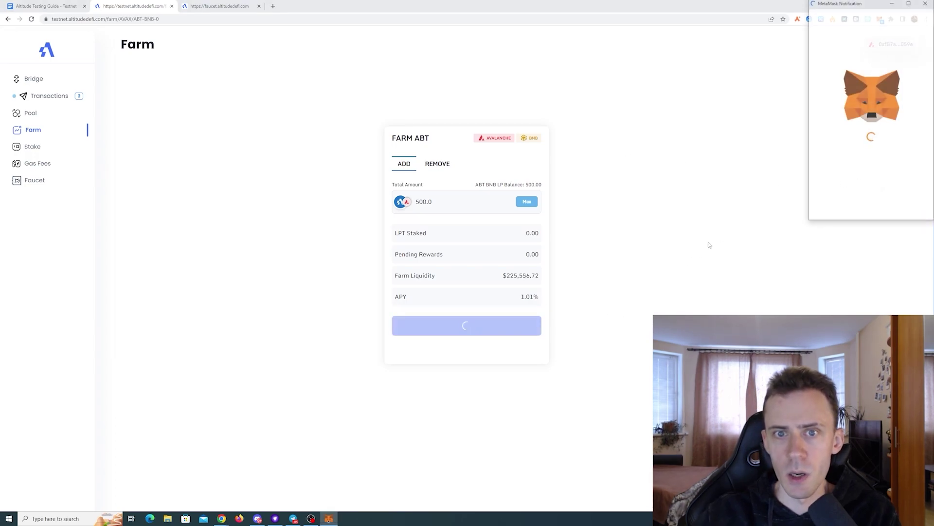
scroll(895, 146, down, 3)
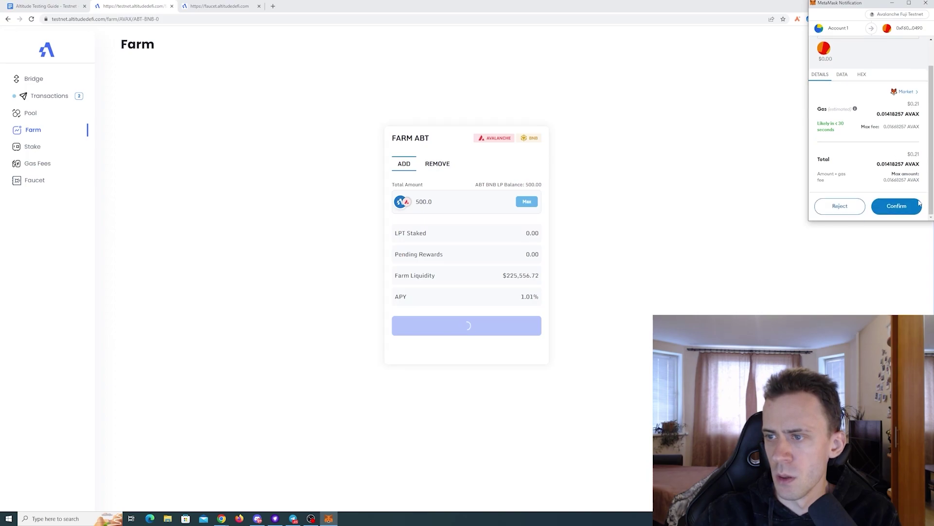
click(901, 204)
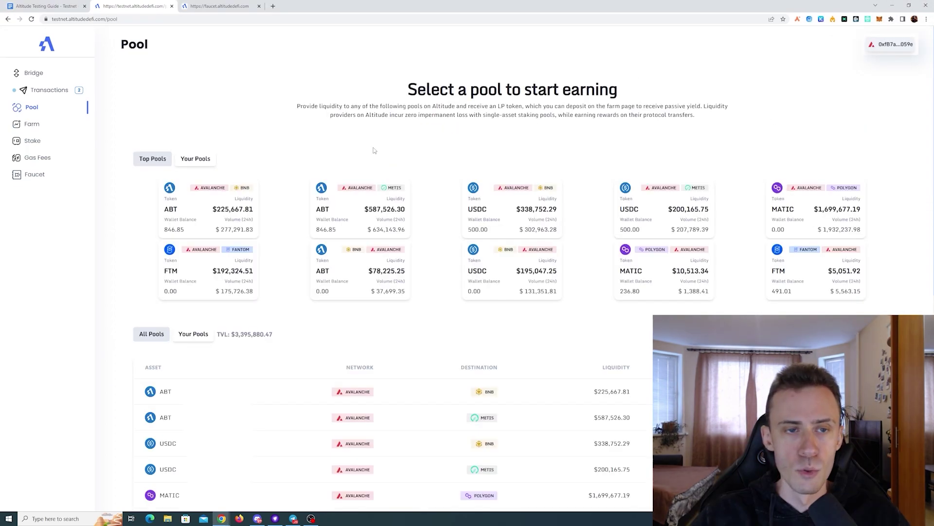
Check Your Pools, then open the FTM Fantom–Avalanche farm and switch the wallet to Fantom
click(195, 158)
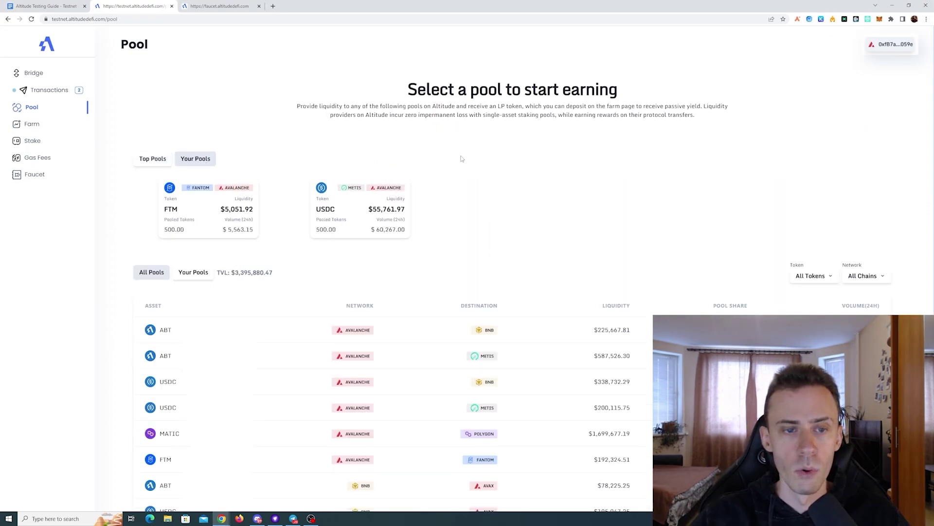
click(58, 124)
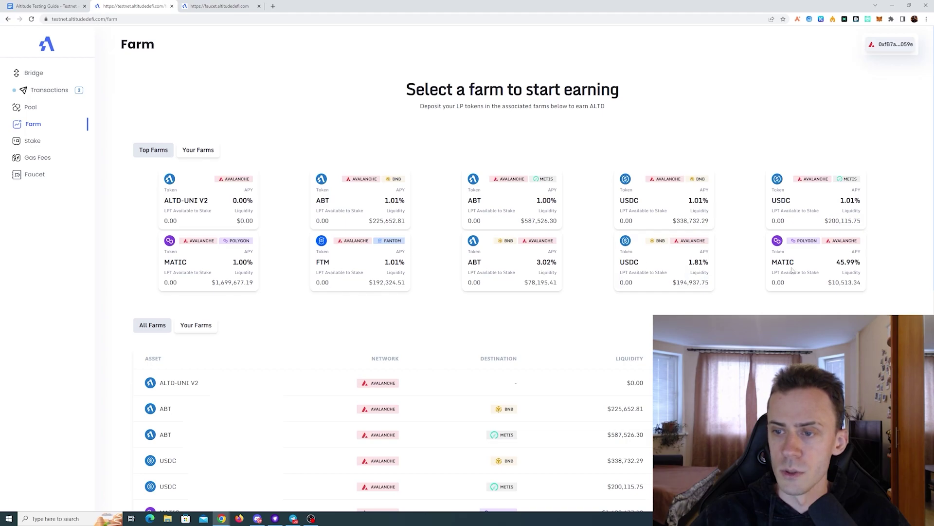
scroll(556, 230, down, 4)
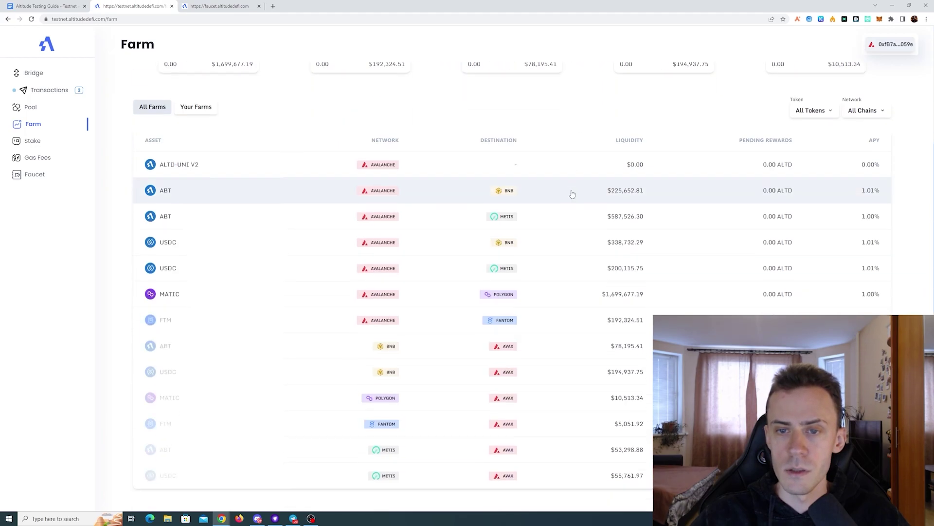
scroll(471, 170, down, 2)
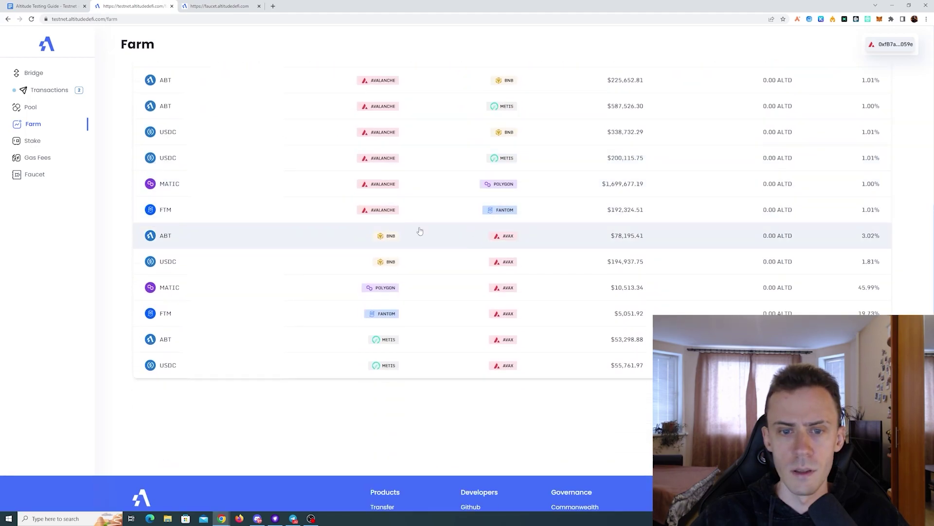
click(318, 318)
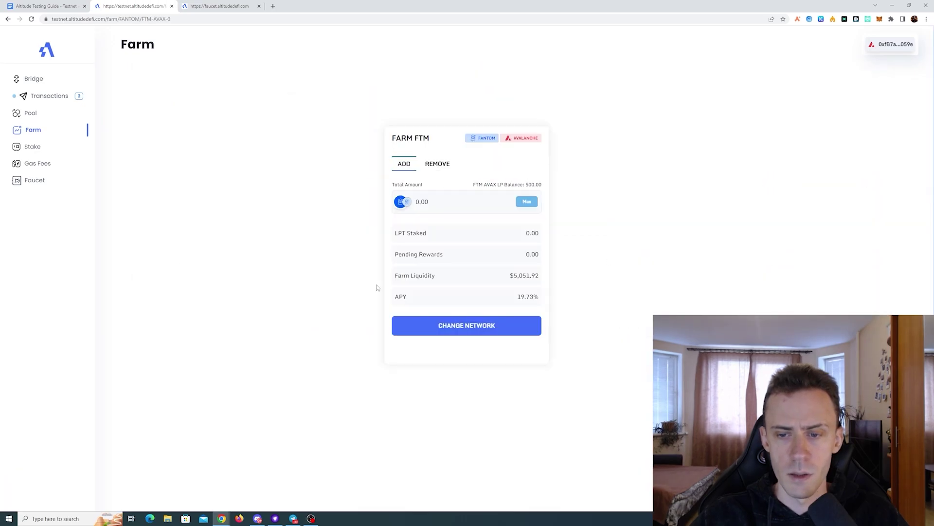
click(527, 201)
click(479, 326)
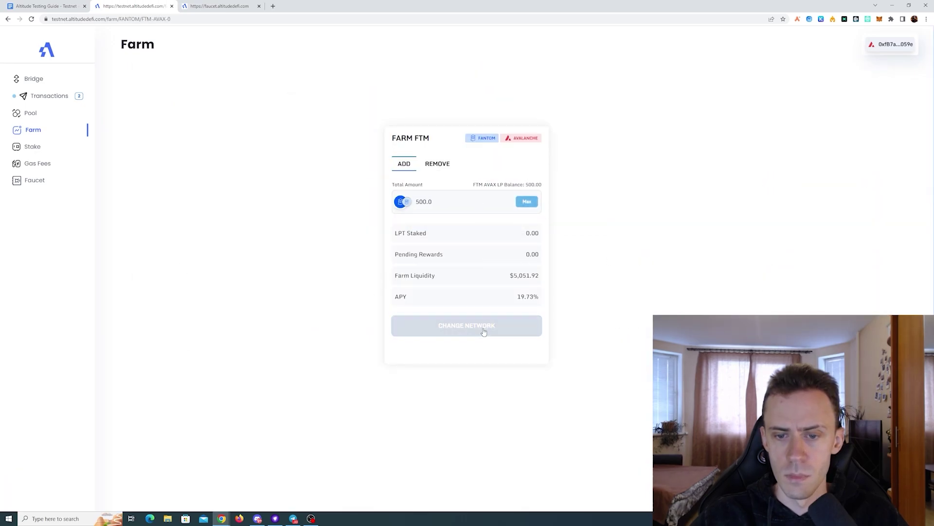
click(899, 205)
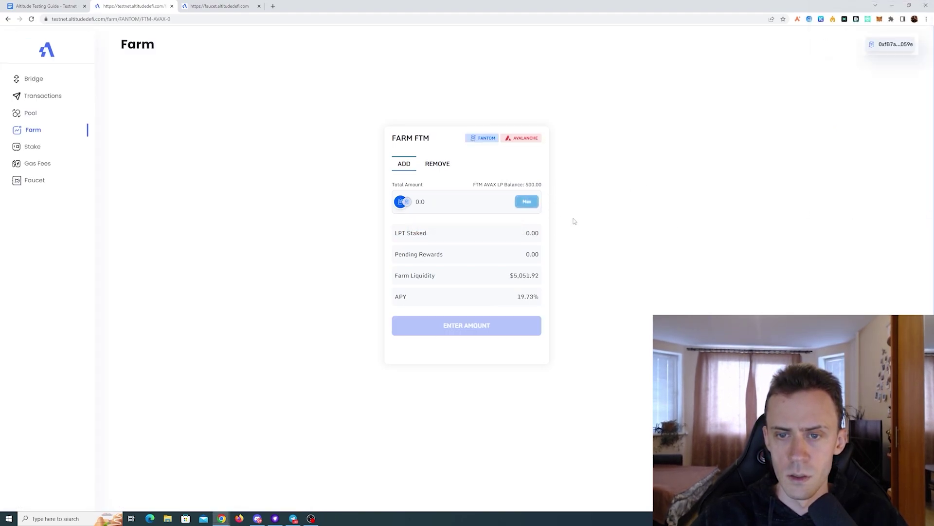
Approve a 500 FTM FUJI LP spending cap with market gas and confirm the farm deposit
click(534, 202)
click(509, 325)
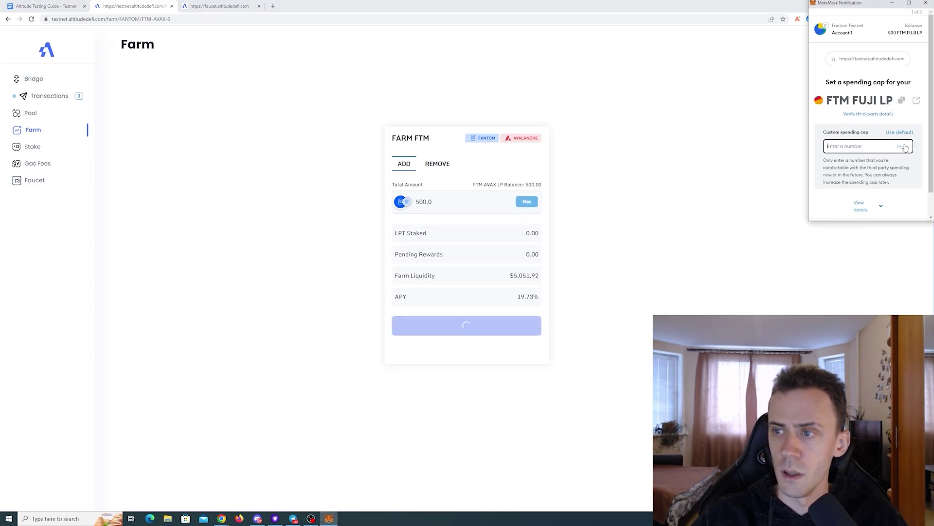
click(907, 150)
click(898, 204)
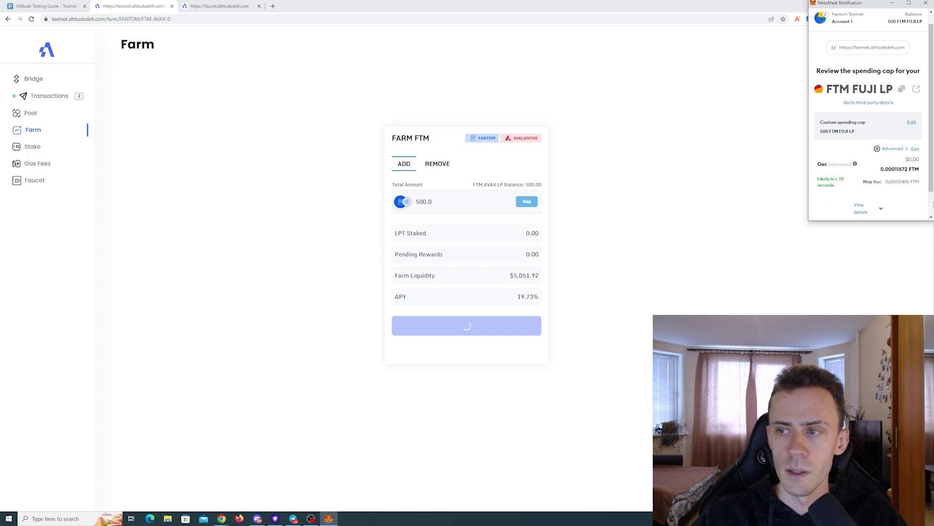
scroll(887, 170, down, 2)
click(893, 125)
click(850, 94)
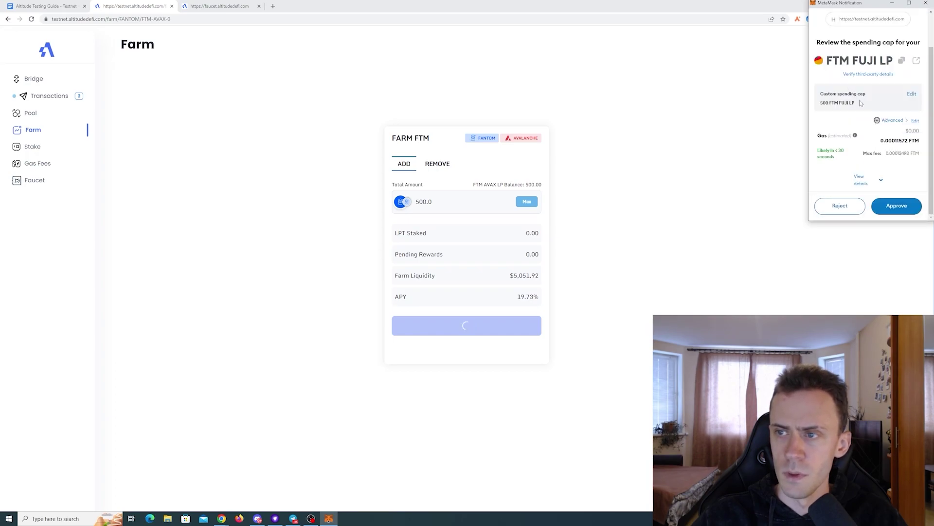
click(897, 200)
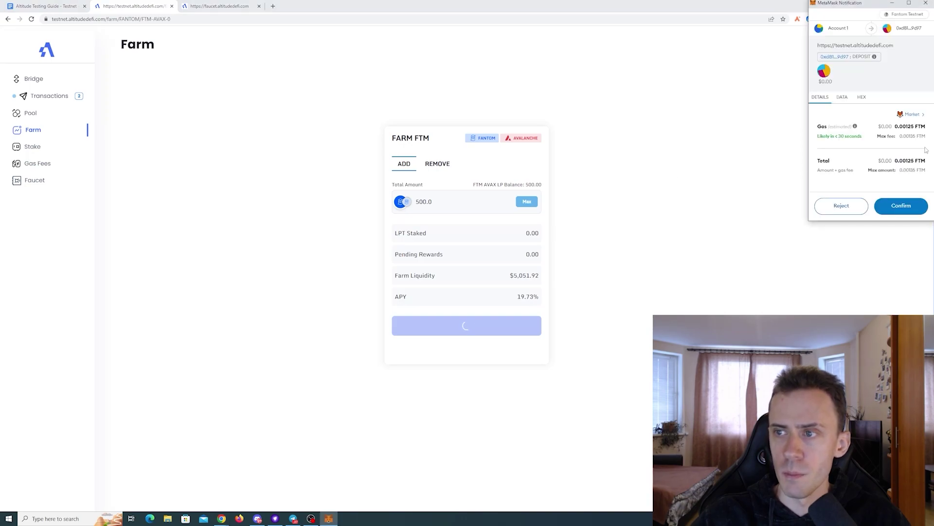
click(914, 206)
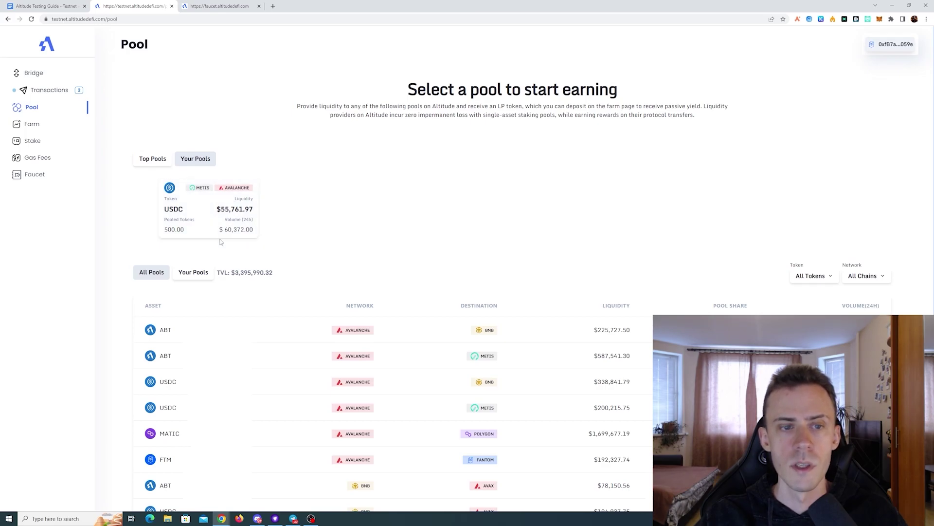
Open the USDC Metis–Avalanche farm and switch the wallet to Metis
click(40, 126)
scroll(484, 166, down, 5)
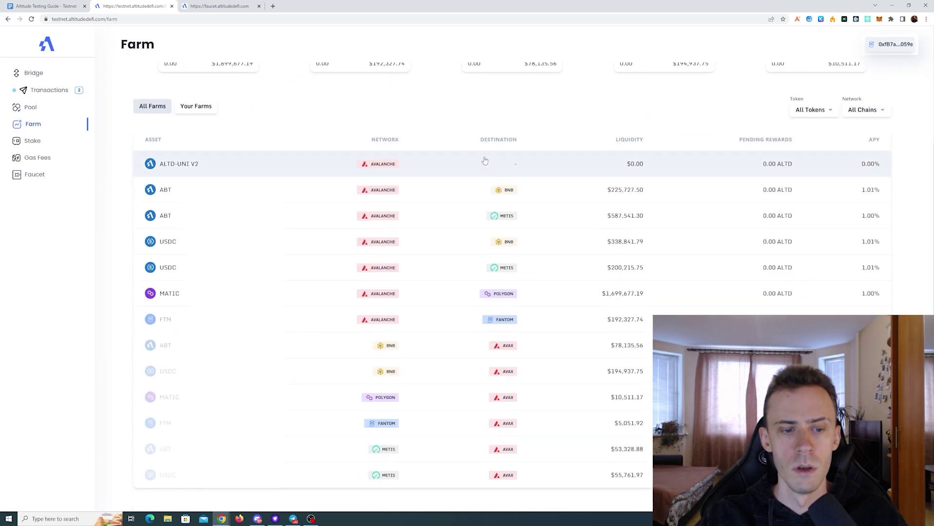
scroll(486, 158, down, 3)
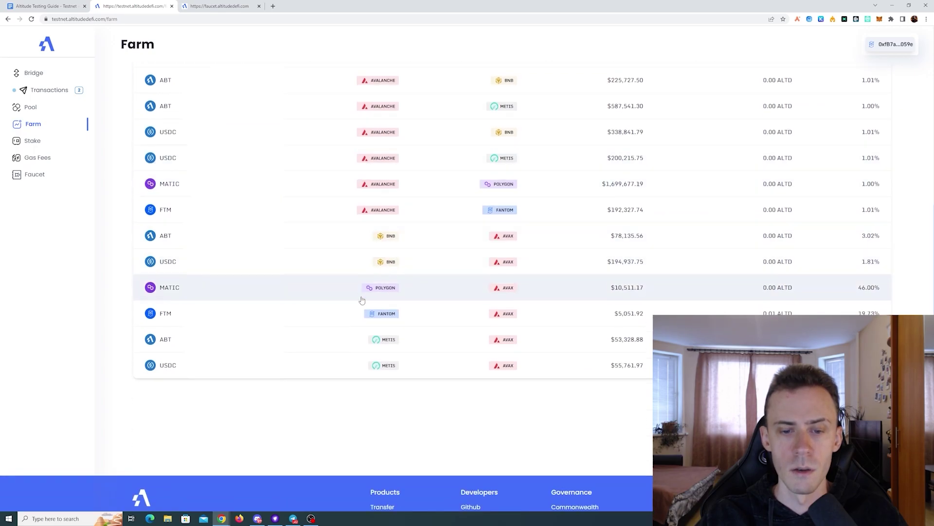
click(459, 370)
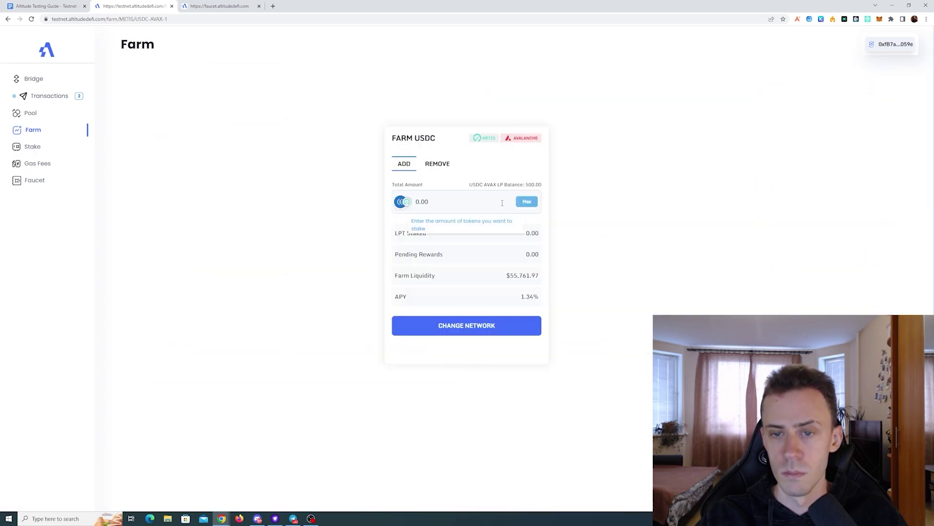
click(486, 326)
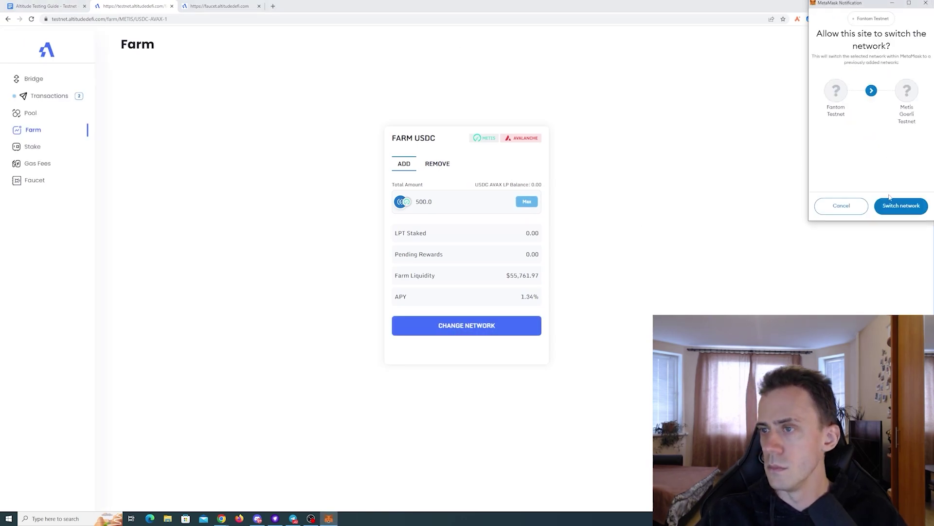
click(901, 205)
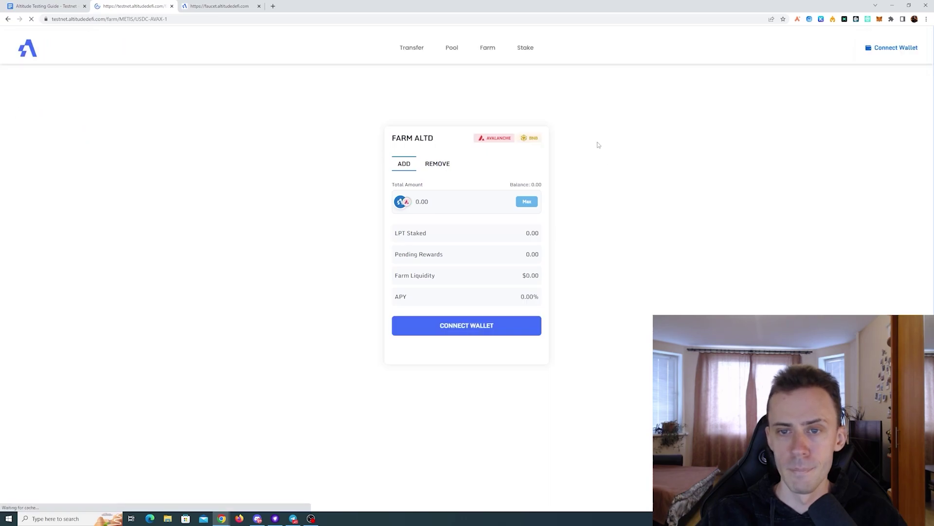
Approve a 500 USDC FUJI LP spending cap and stake all 500 LP tokens
click(527, 202)
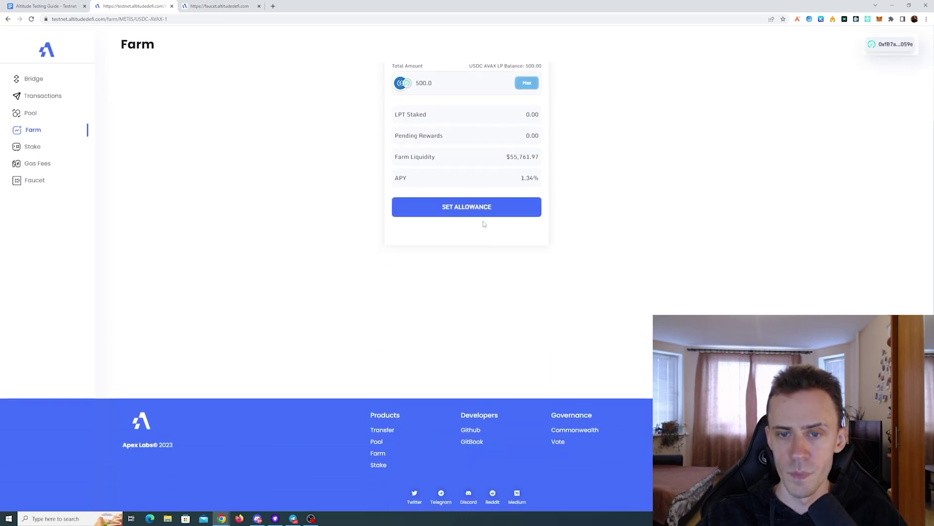
click(478, 324)
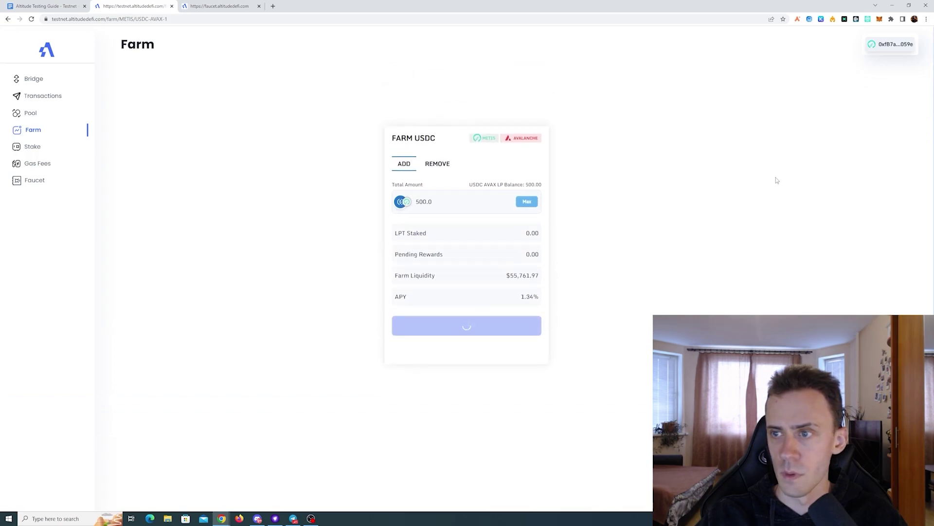
click(900, 149)
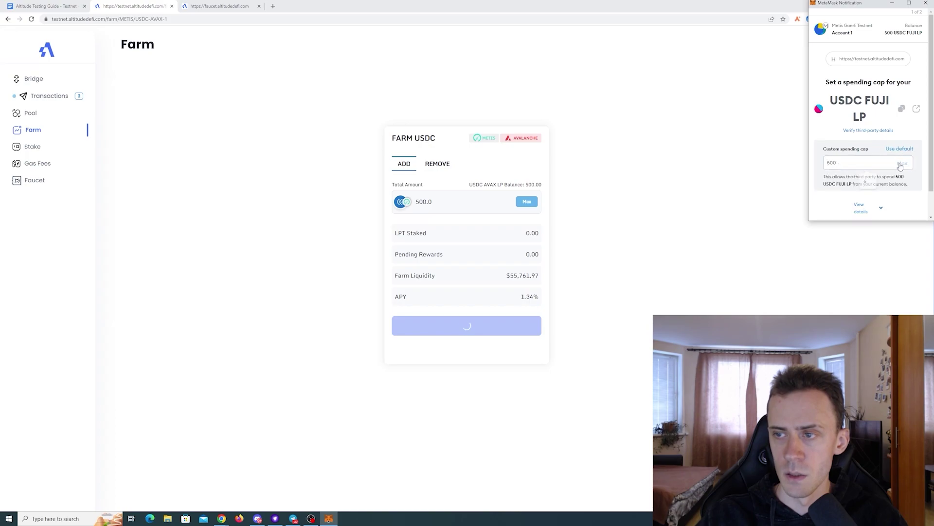
scroll(890, 128, down, 1)
click(897, 206)
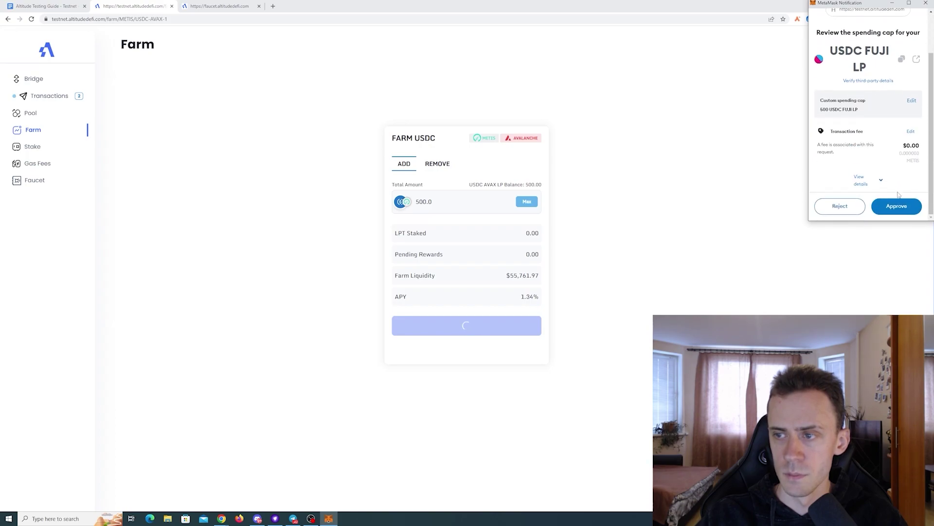
click(897, 205)
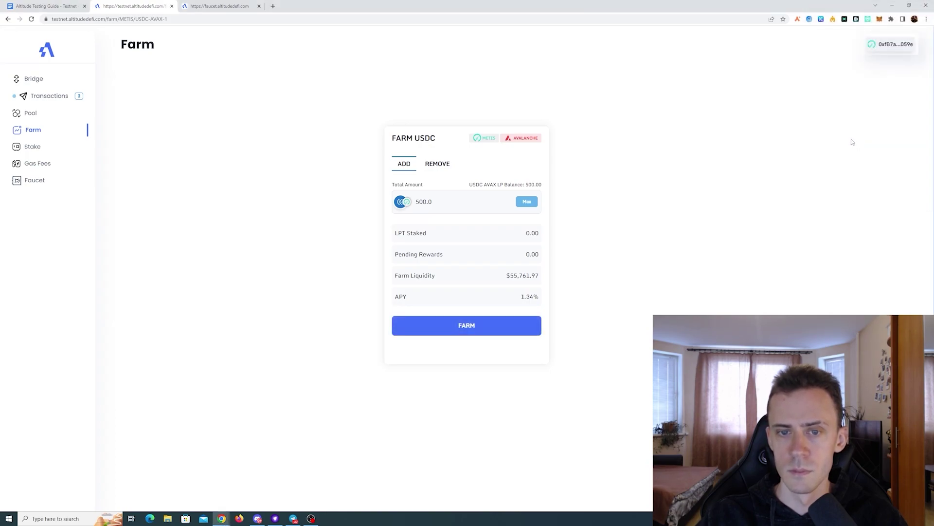
click(504, 327)
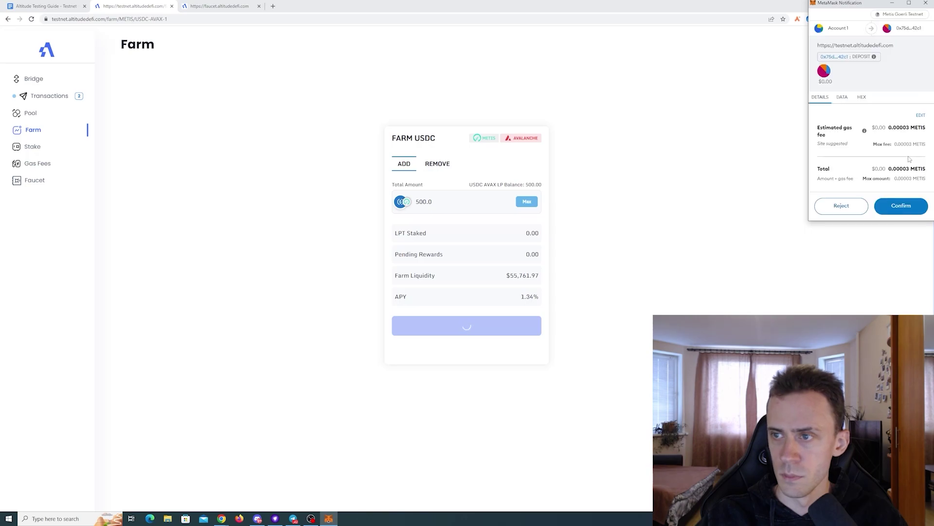
click(901, 206)
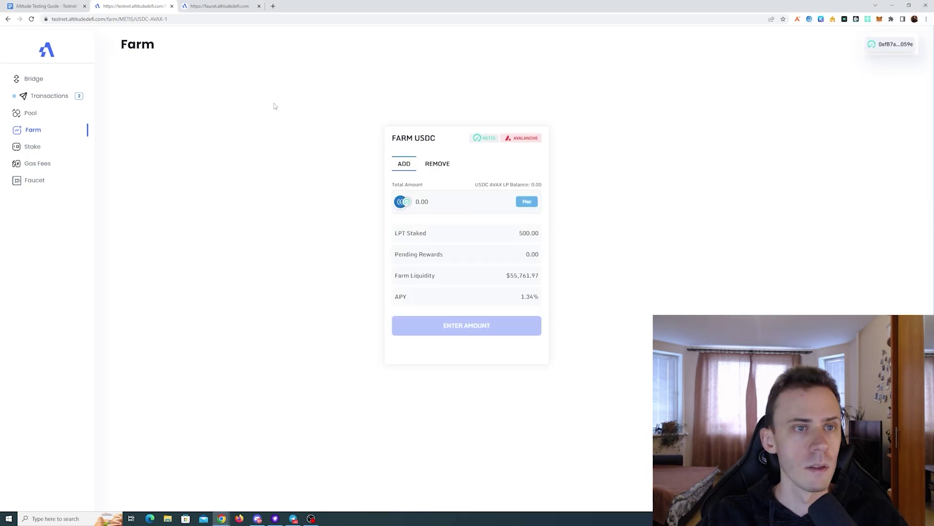
Open the ABT farm from your staked farms, enter 100 to withdraw, and switch to its network
click(52, 128)
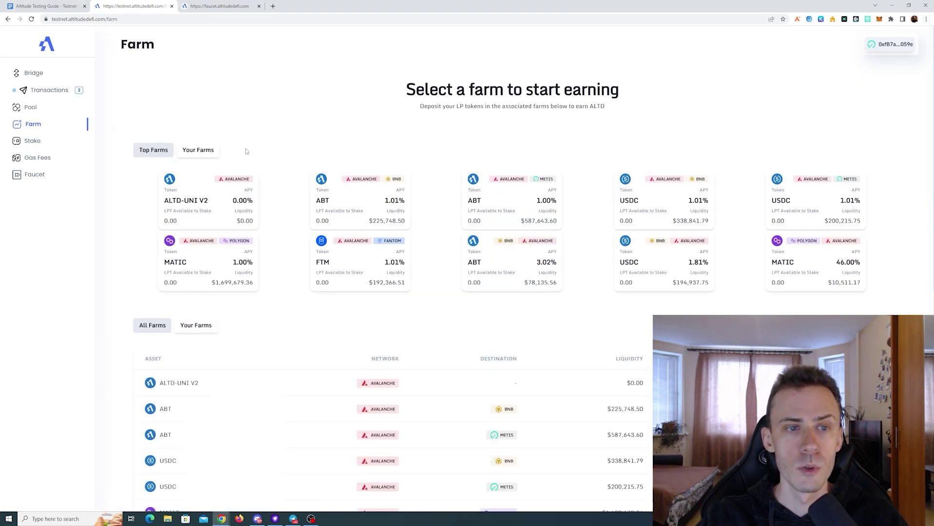
click(198, 150)
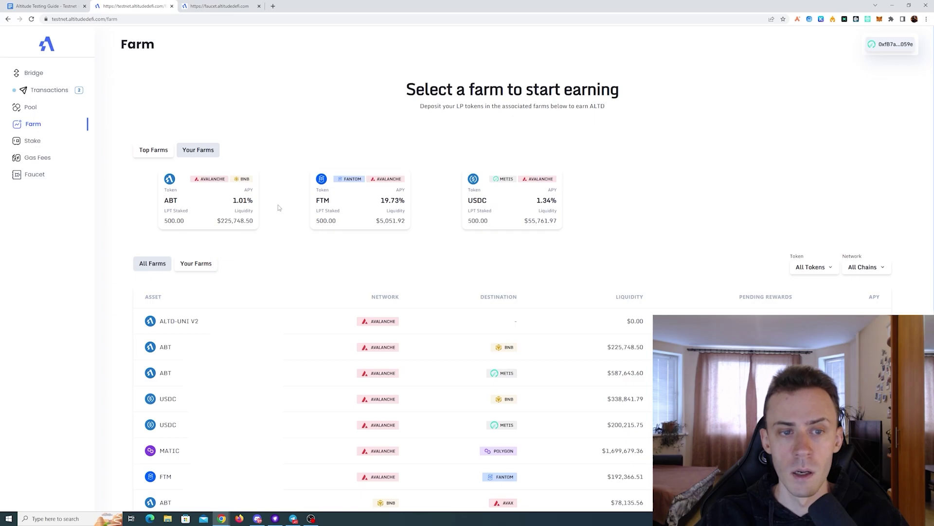
click(217, 206)
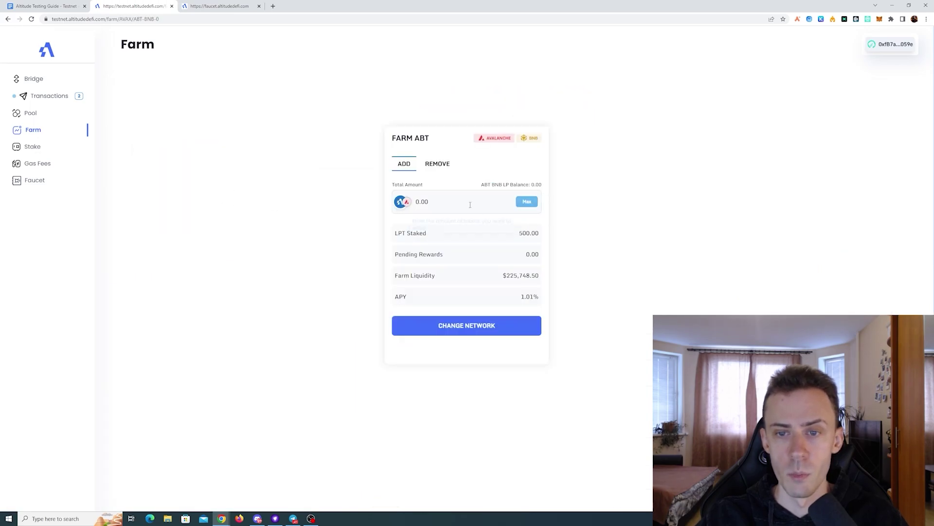
click(430, 166)
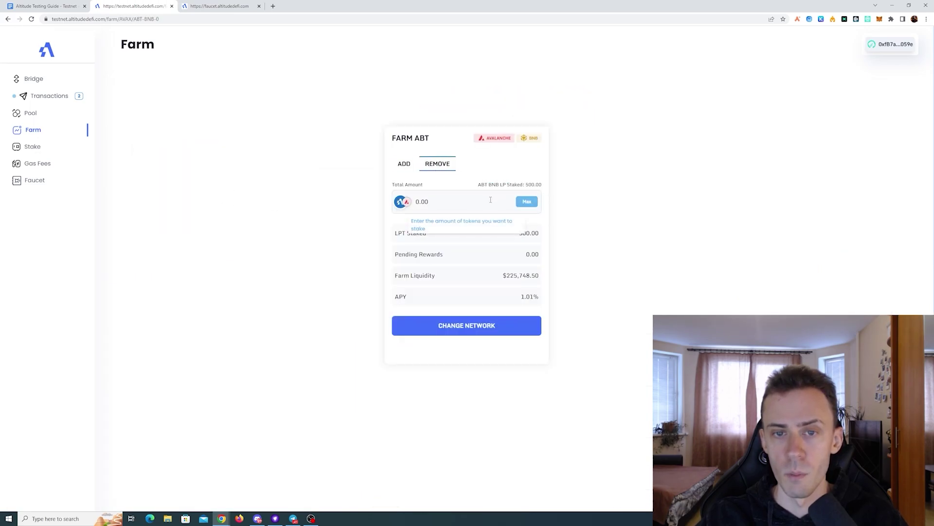
click(458, 204)
text(100)
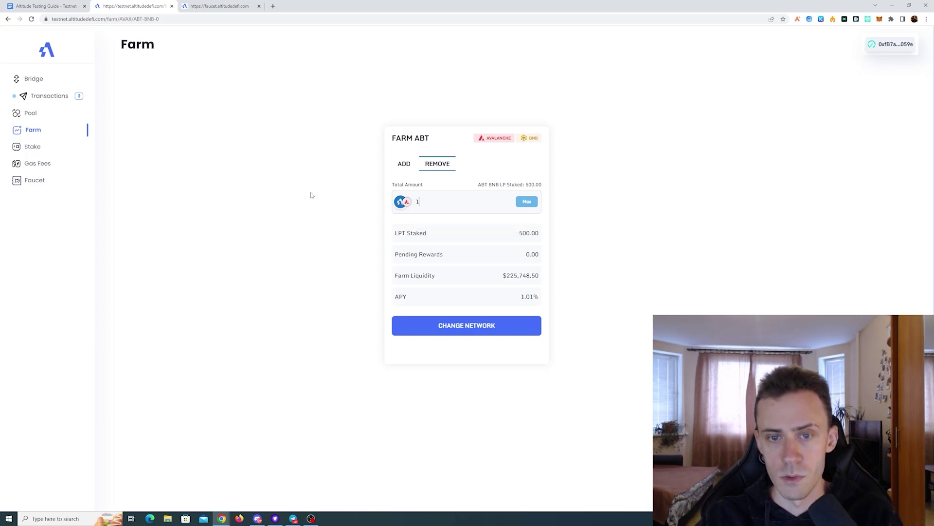
click(491, 331)
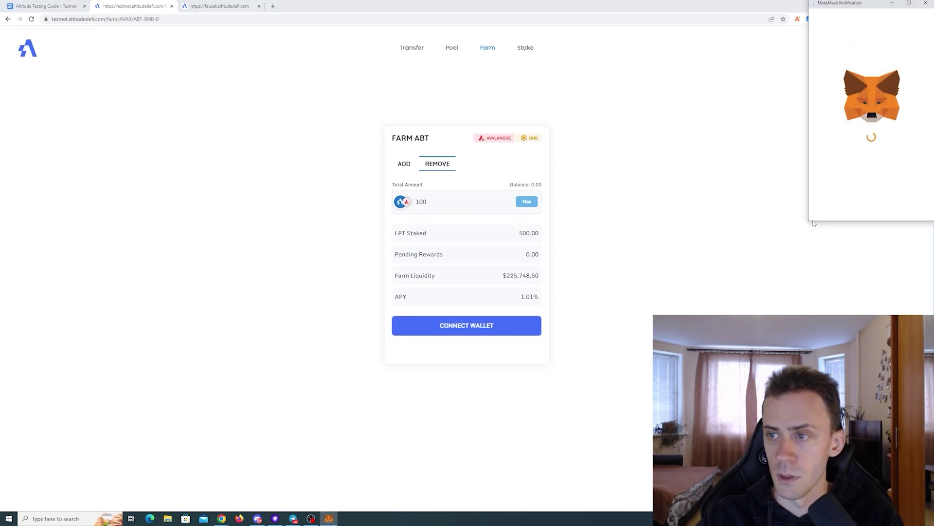
click(902, 206)
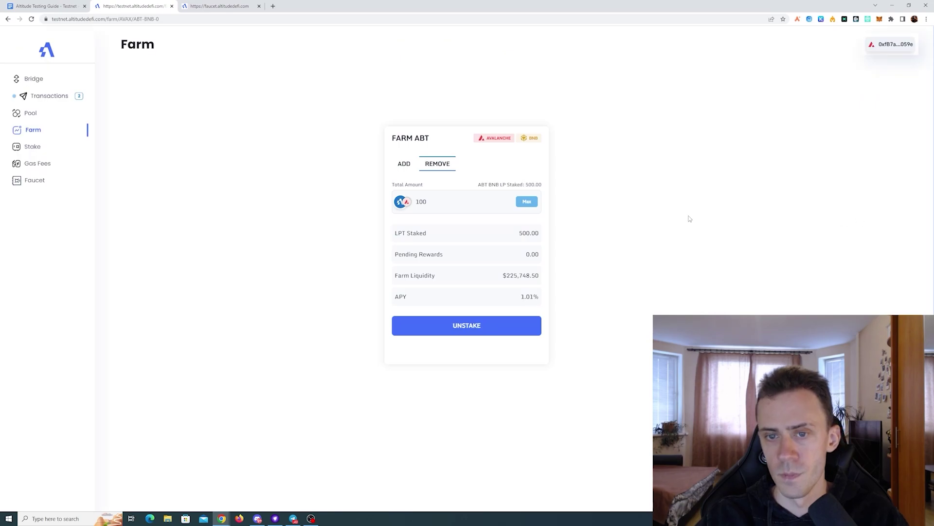
Unstake the 100 LP tokens, confirm in MetaMask, and return to your staked farms list
click(458, 202)
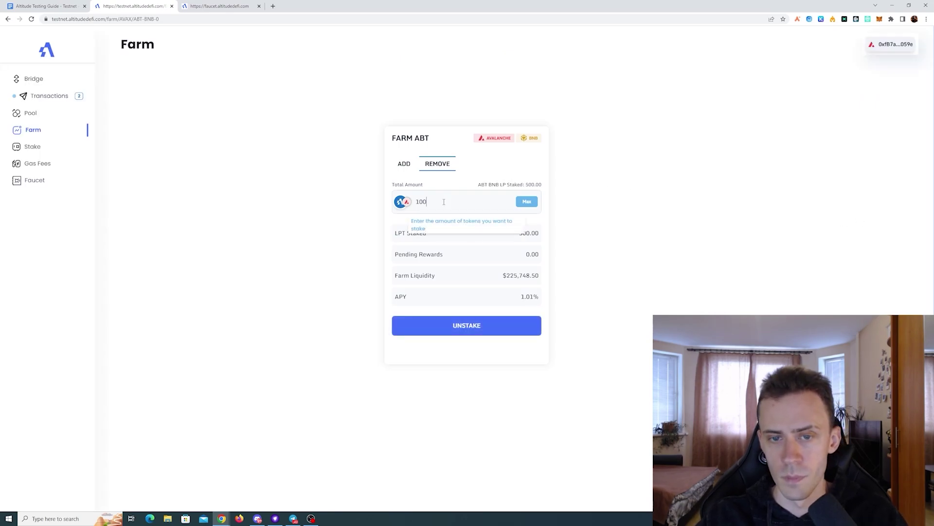
click(481, 330)
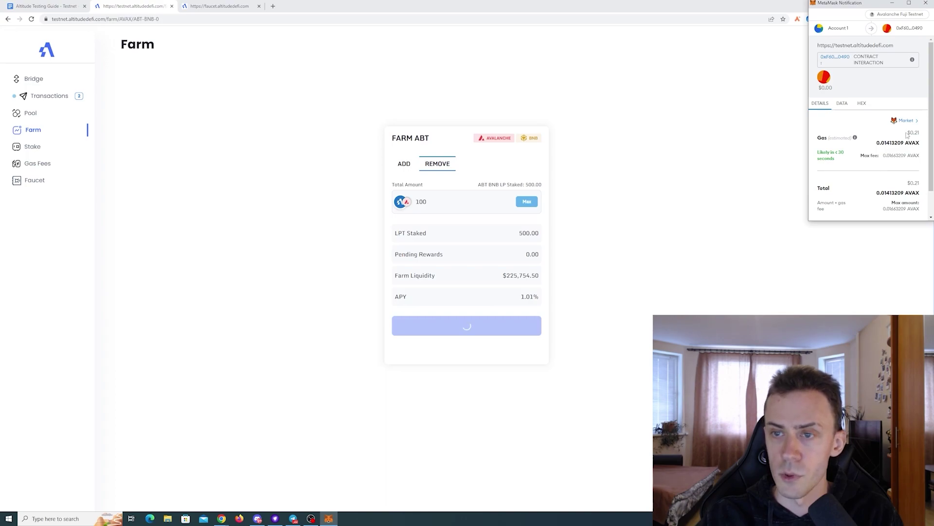
click(905, 203)
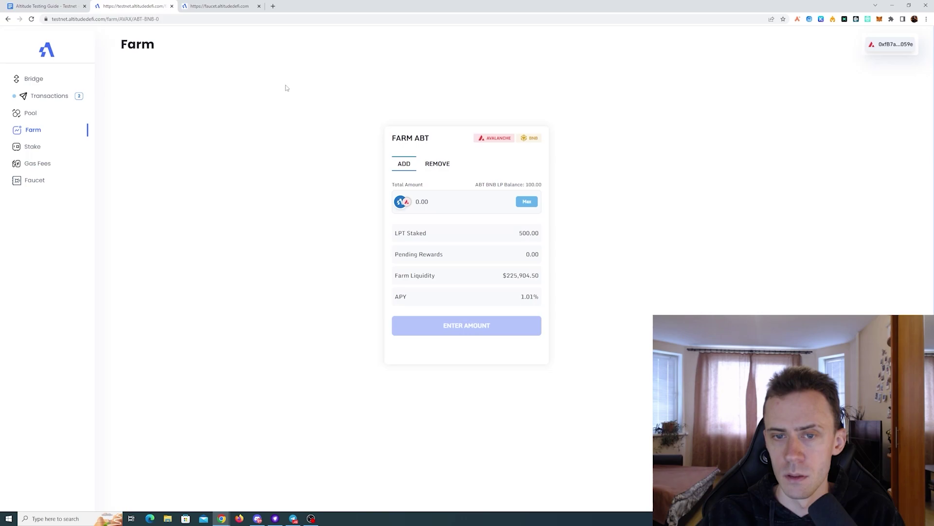
click(55, 131)
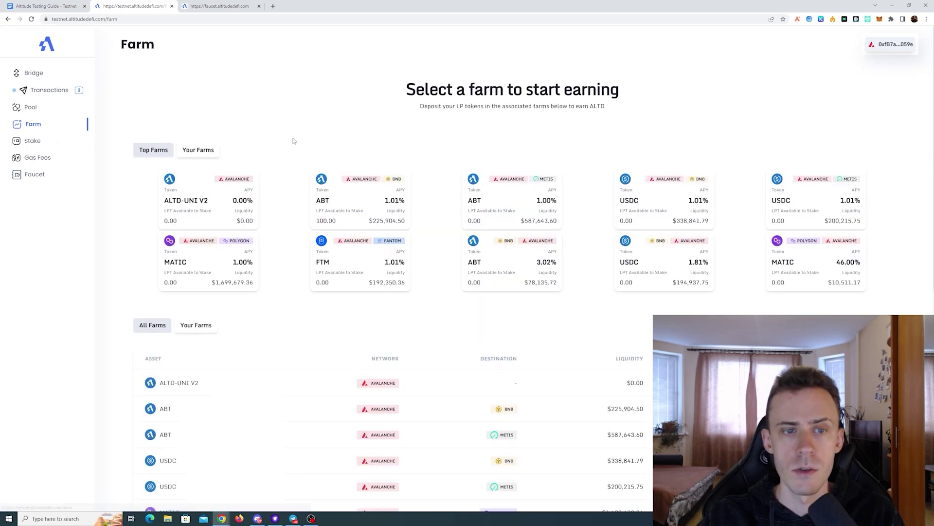
click(224, 149)
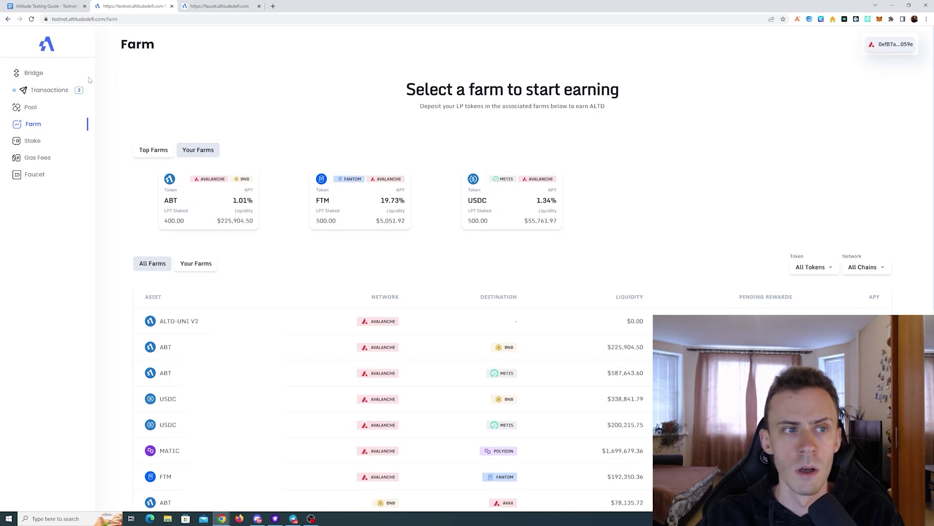
Stake the full 250 ALTD balance after approving a max spending cap with market gas
click(33, 141)
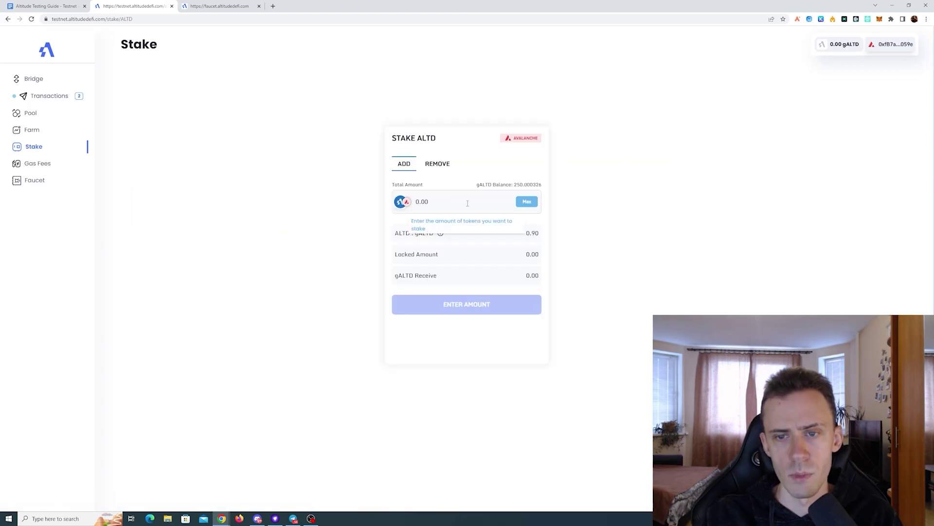
click(527, 202)
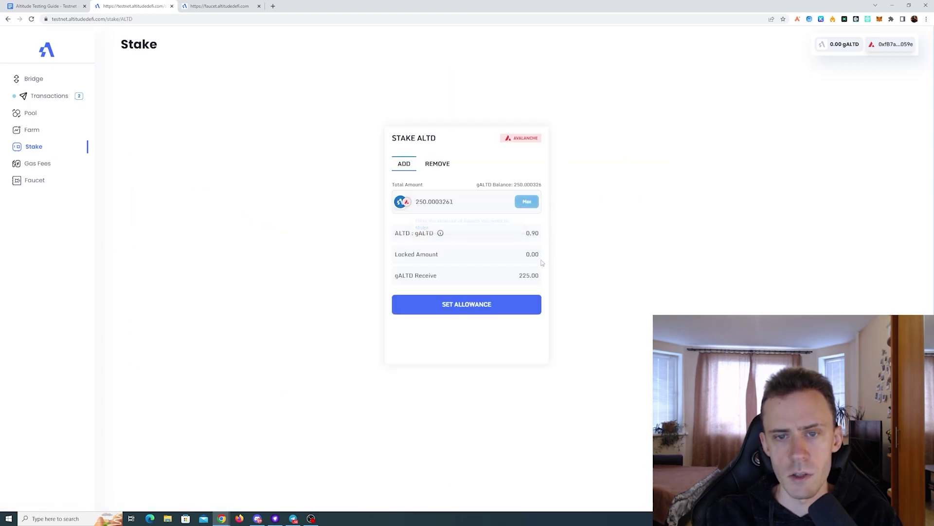
click(479, 308)
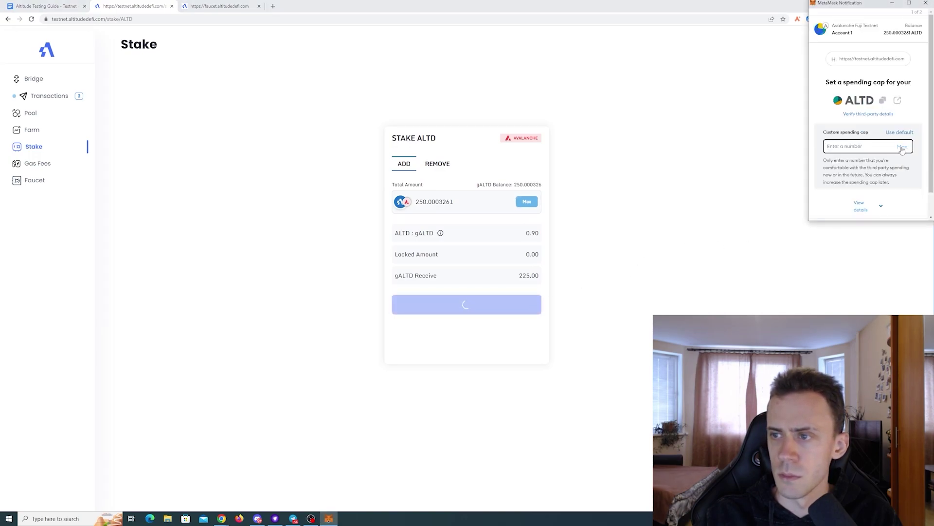
click(902, 148)
click(899, 206)
scroll(879, 125, down, 1)
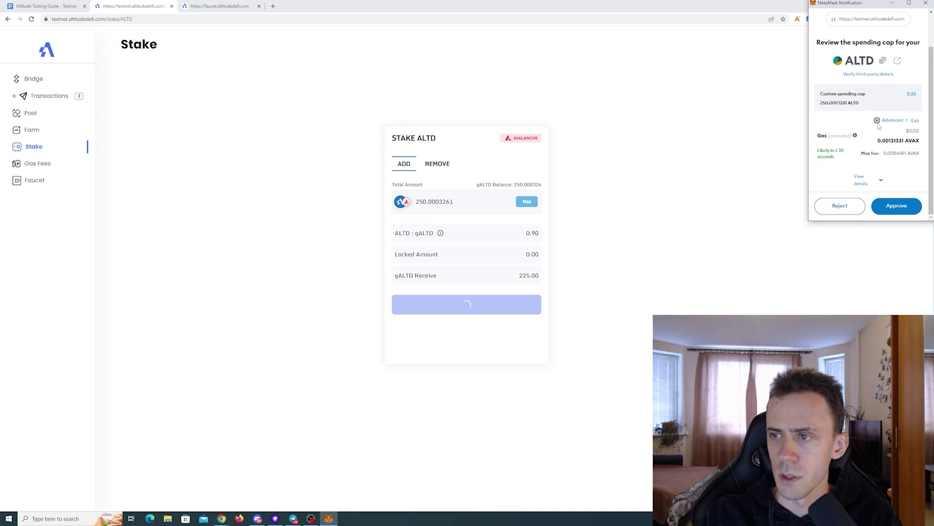
click(887, 122)
click(845, 93)
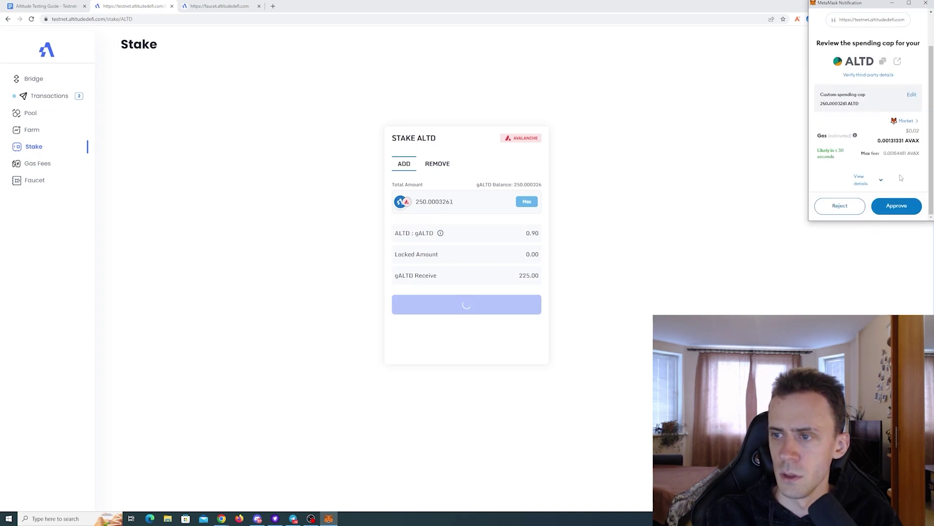
click(900, 202)
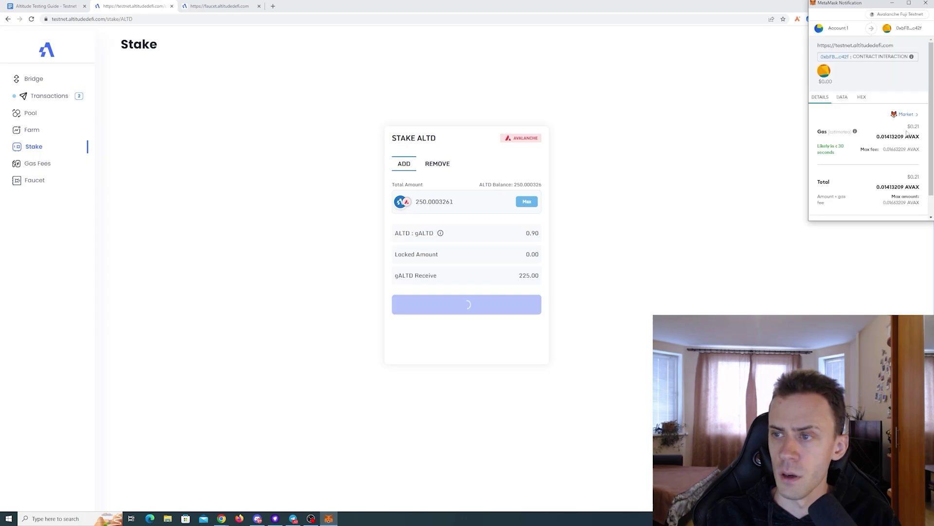
scroll(905, 208, down, 1)
click(897, 207)
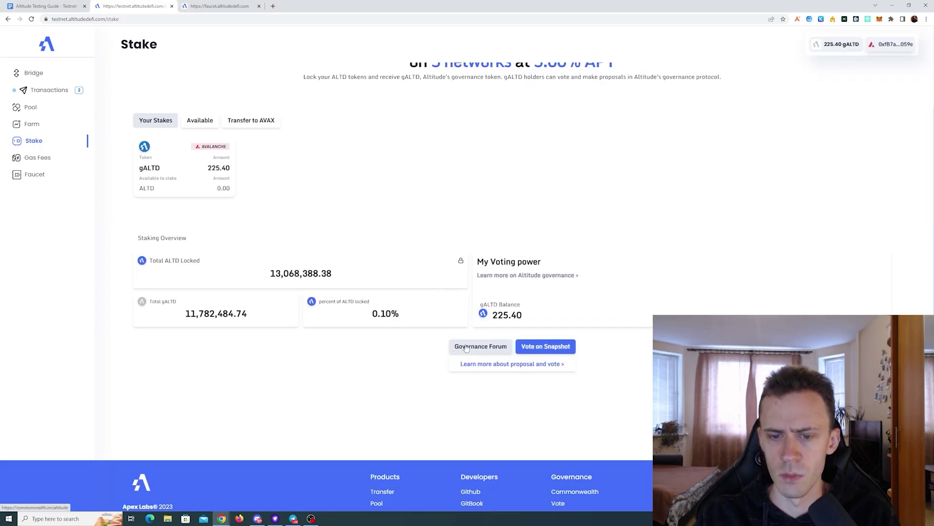
View Altitude's Commonwealth governance forum and Snapshot voting page, returning to staking each time
click(481, 347)
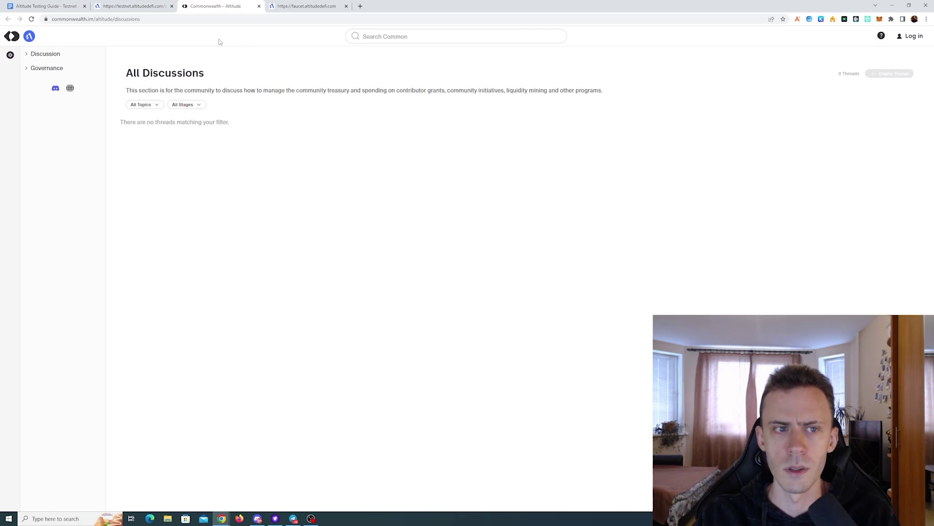
click(134, 5)
click(550, 347)
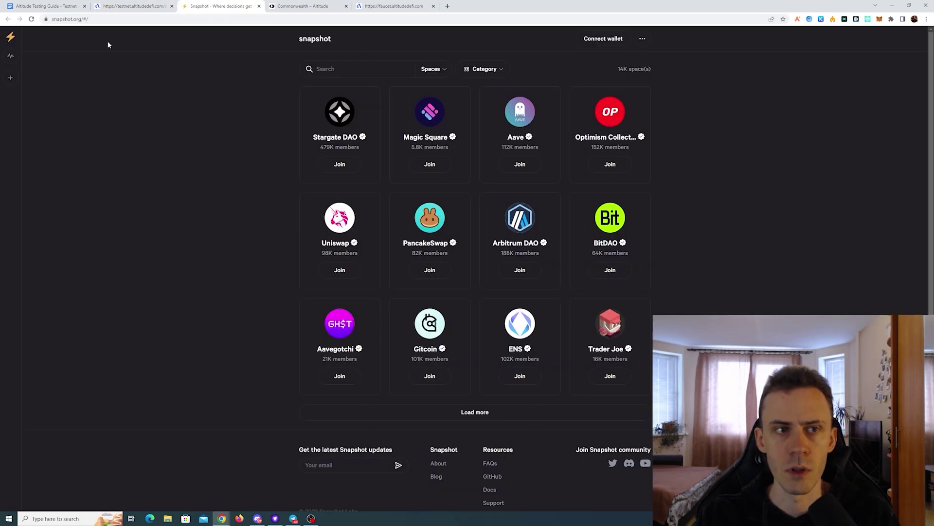
click(134, 6)
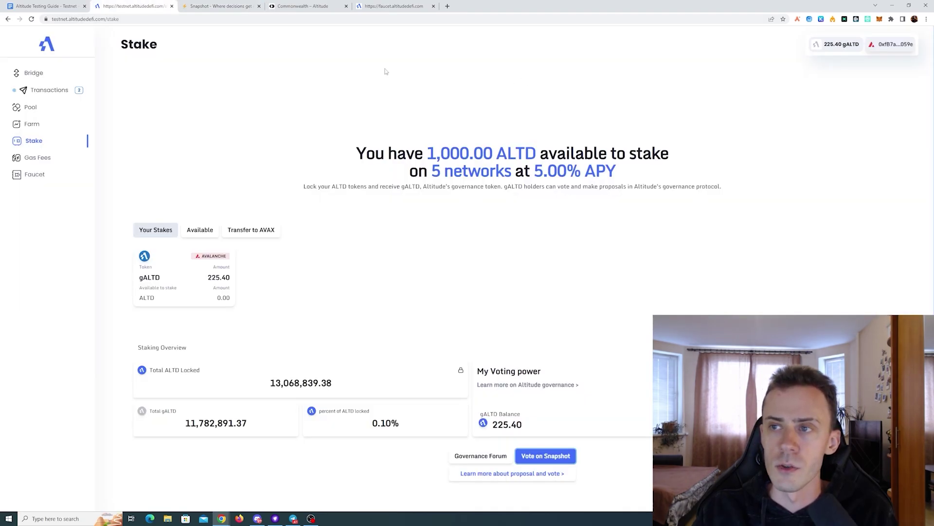
Follow the testing guide's Discord link for reporting issues into the Altitude server
click(46, 5)
scroll(519, 186, down, 10)
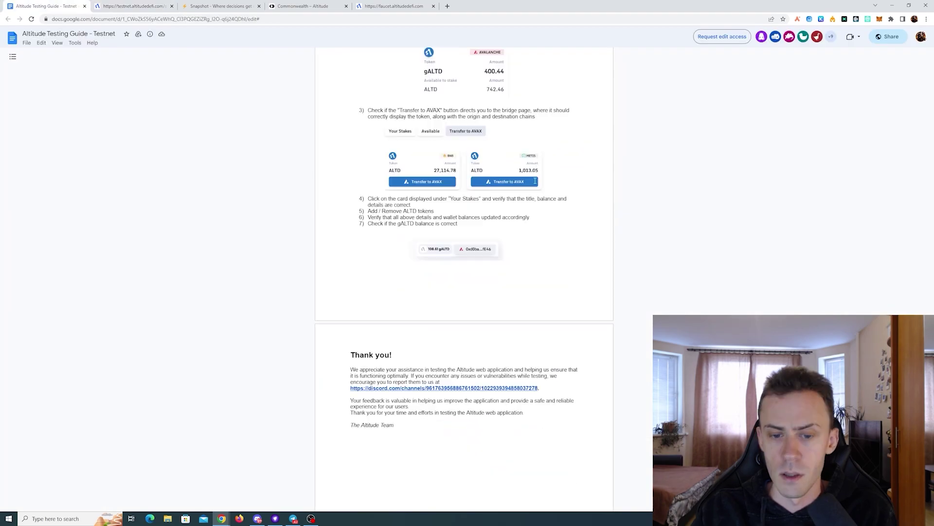
scroll(519, 187, up, 1)
click(483, 261)
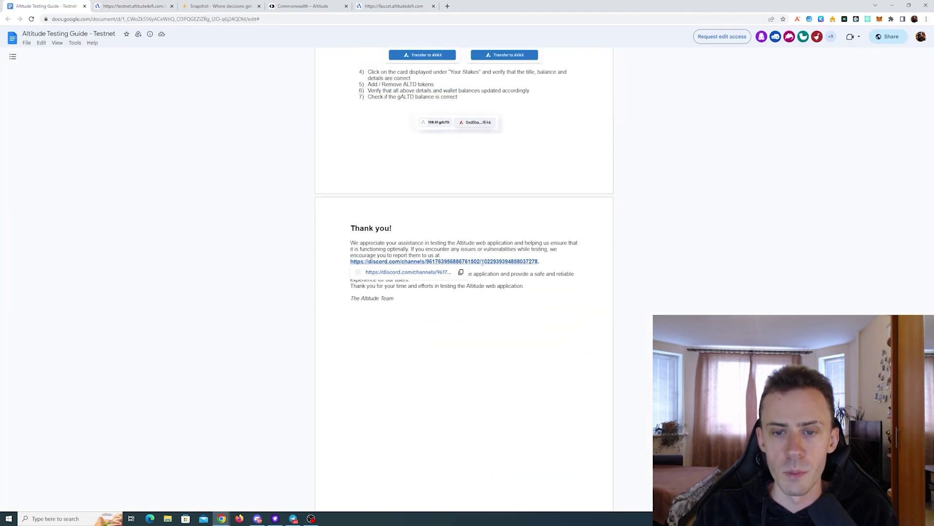
click(257, 518)
Open the #open-a-ticket channel under Support Channels in the Altitude Discord
click(68, 371)
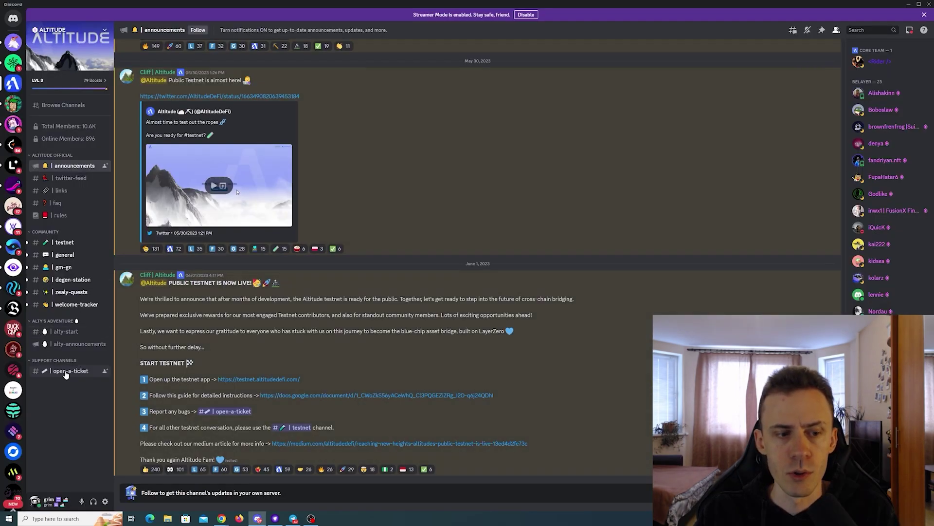